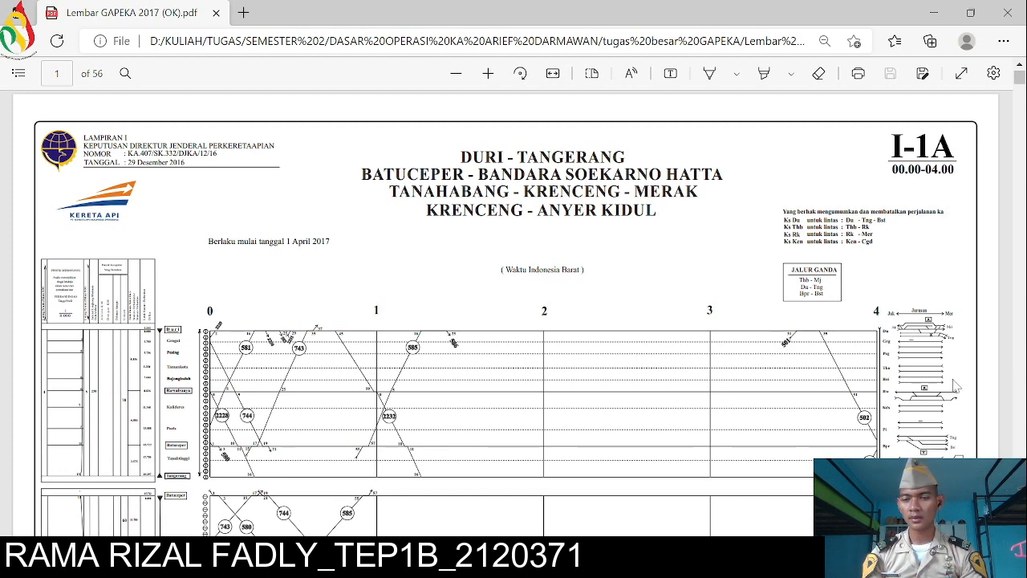
Examine the title block, station profile columns and station list on page 1 of the GAPEKA 2017 sheet
left_click(487, 73)
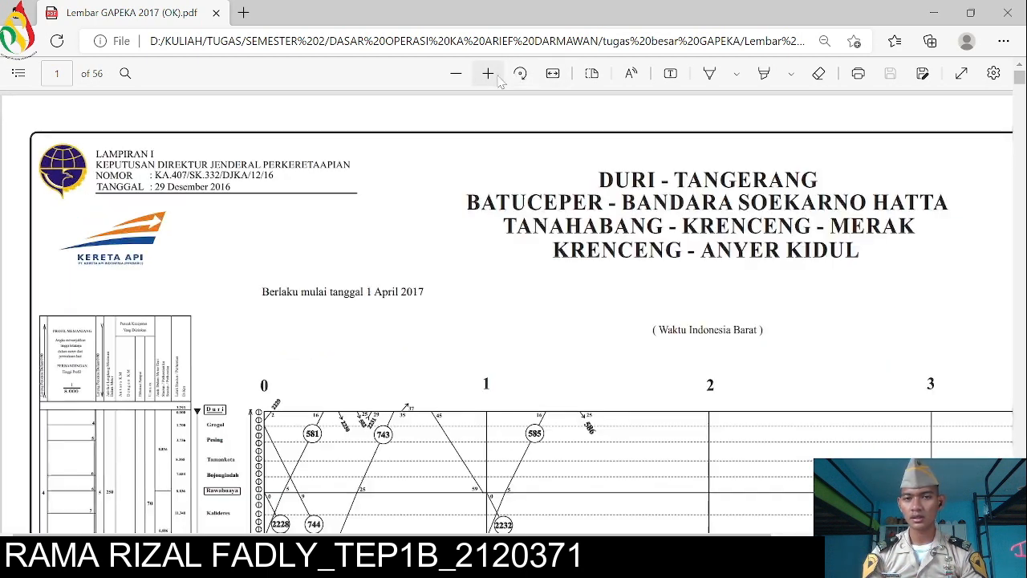
mouse_move(488, 535)
left_mouse_down()
mouse_move(800, 535)
mouse_move(488, 535)
left_mouse_up()
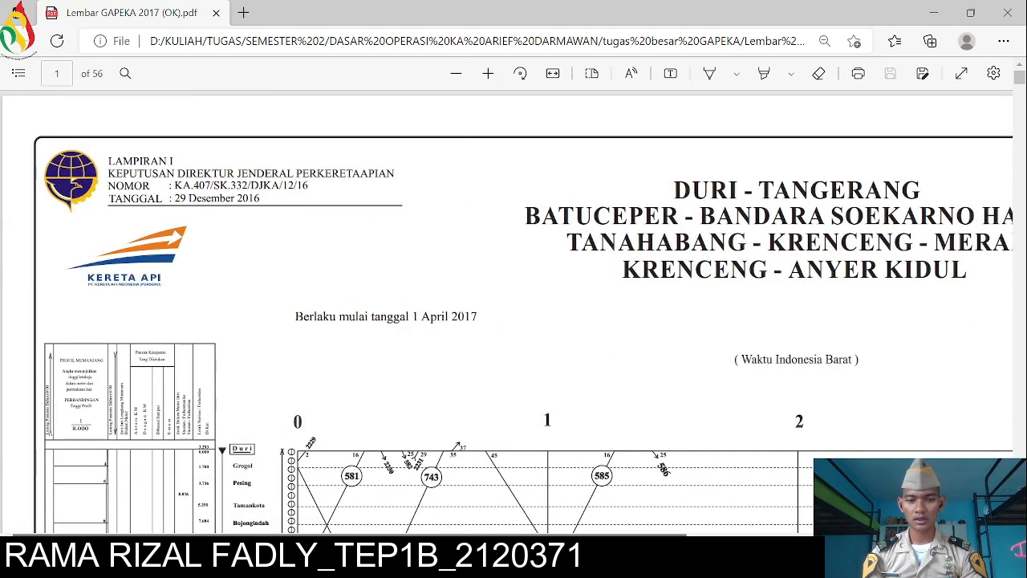
left_click_drag(241, 535, 566, 535)
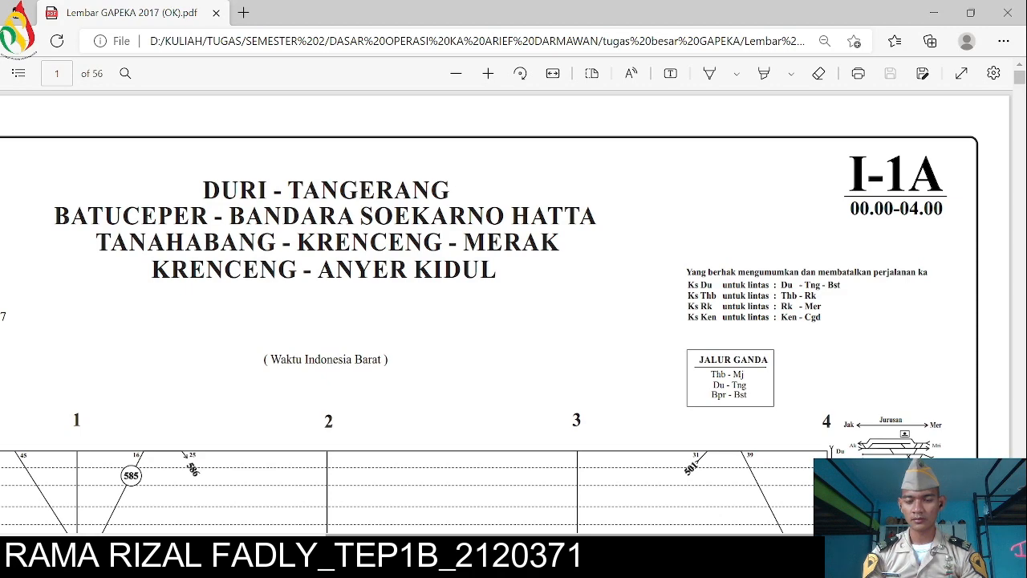
scroll(335, 345, "left", 6)
scroll(336, 345, "down", 3)
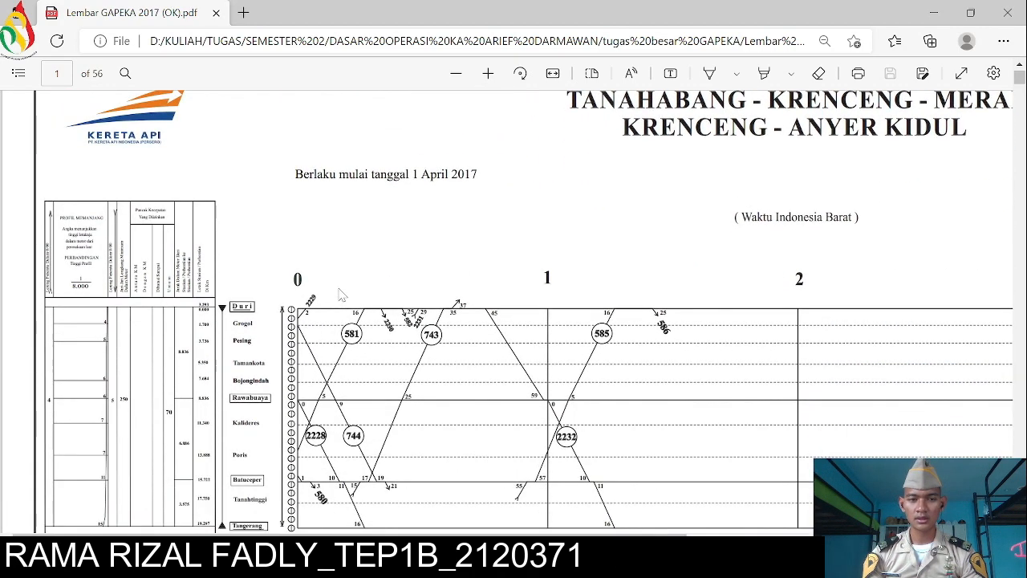
left_click(488, 73)
left_click(487, 73)
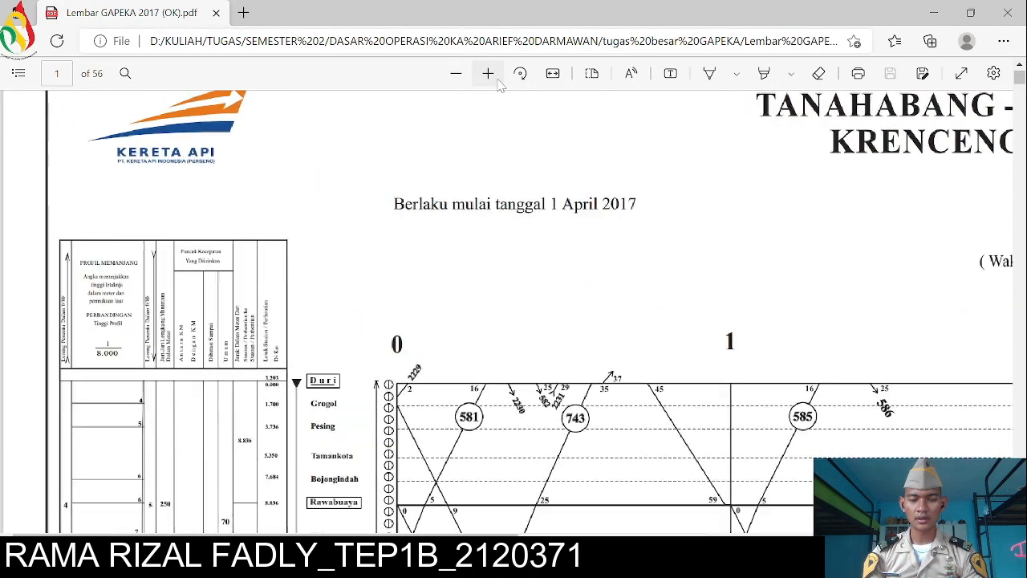
left_click(487, 73)
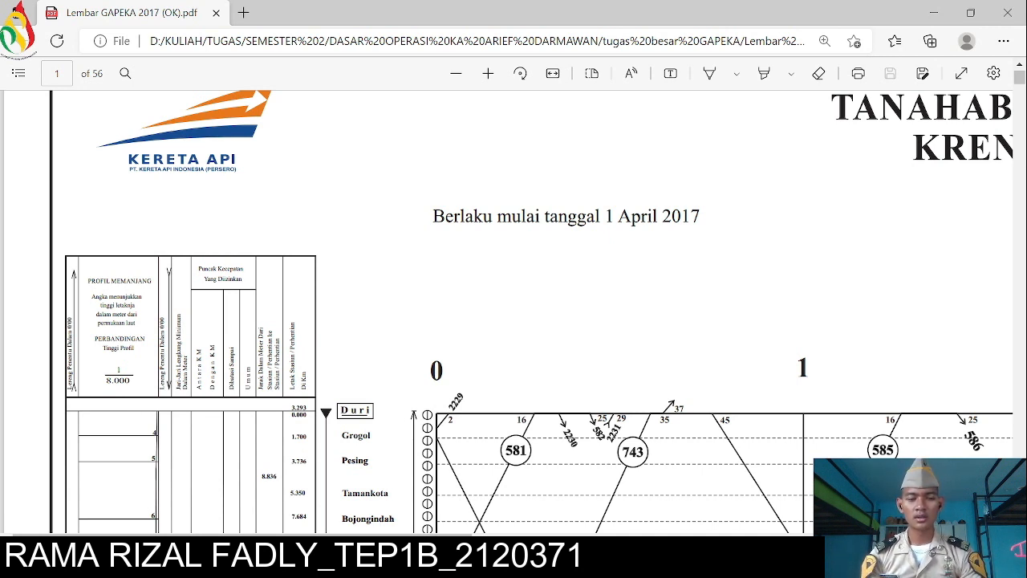
mouse_move(382, 562)
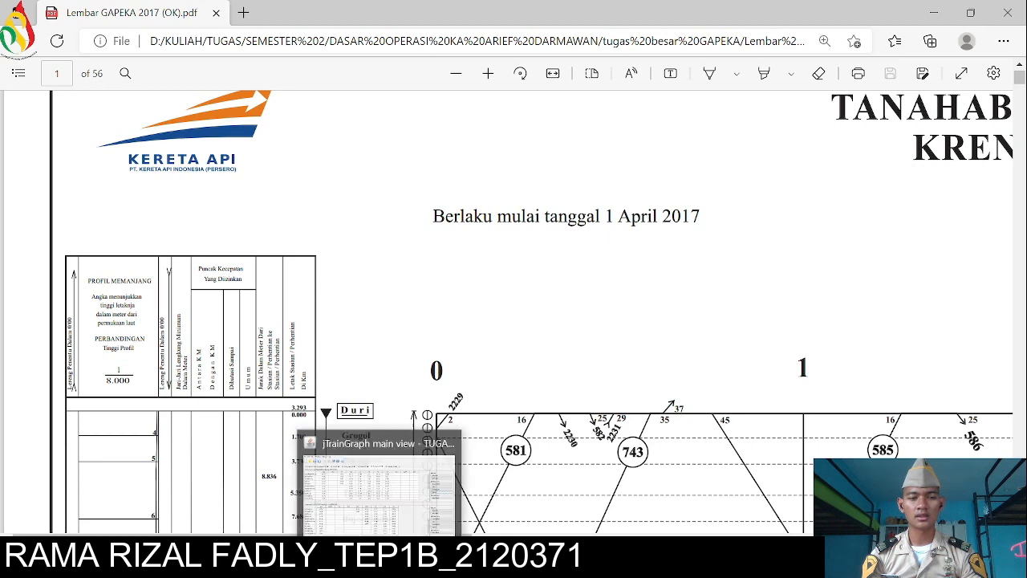
scroll(767, 286, "down", 4)
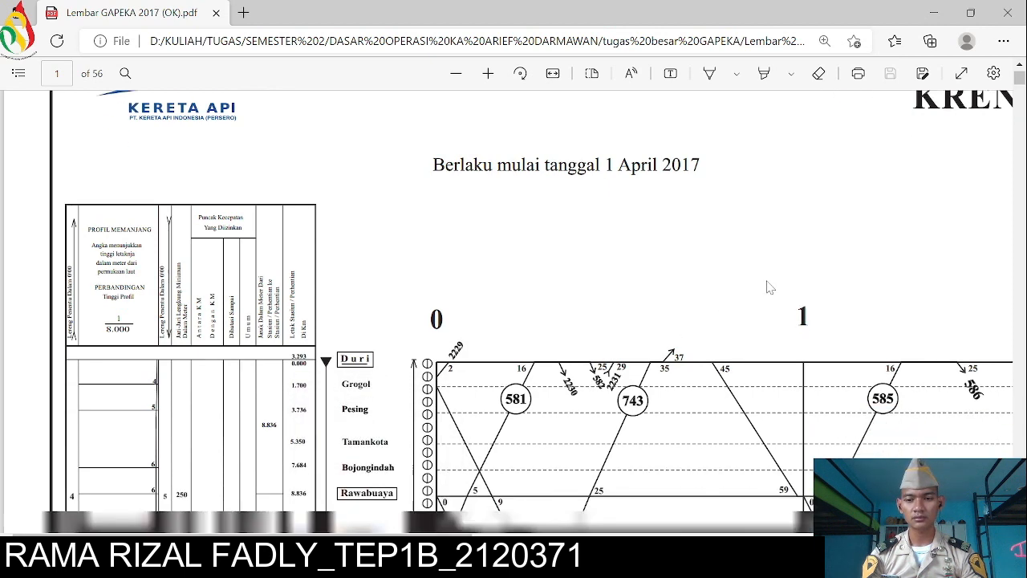
scroll(636, 377, "up", 2)
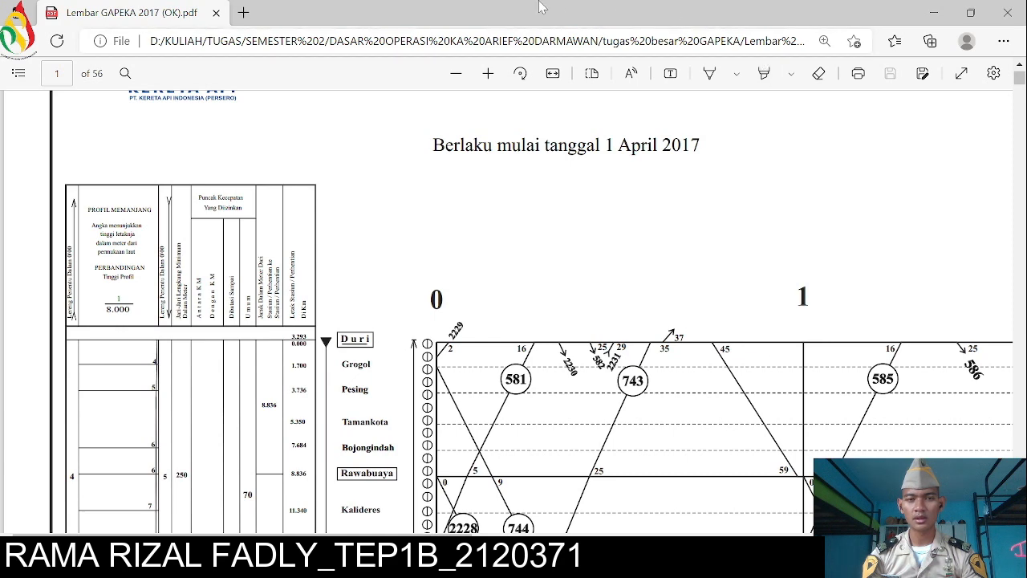
left_click(486, 73)
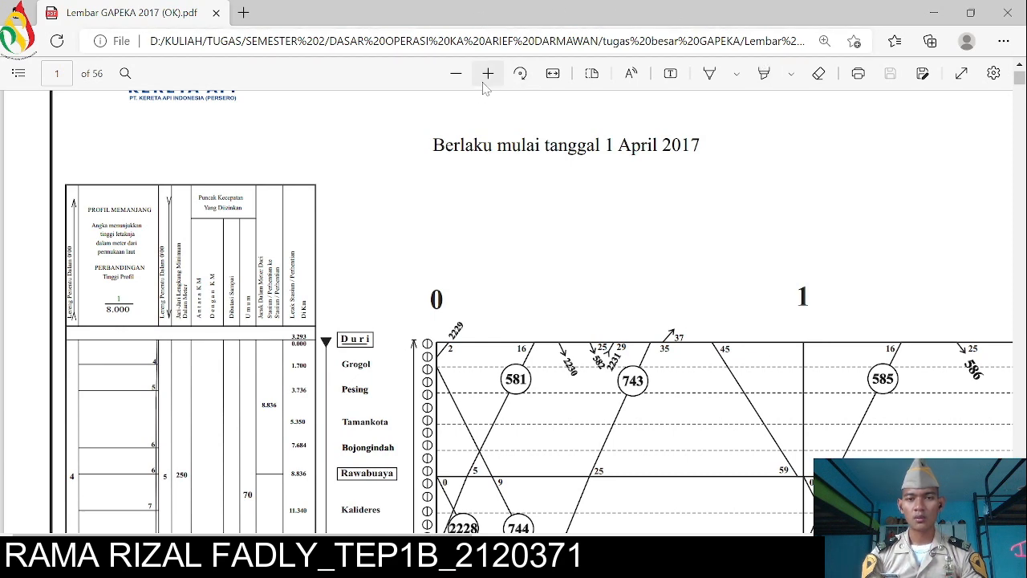
left_click(487, 73)
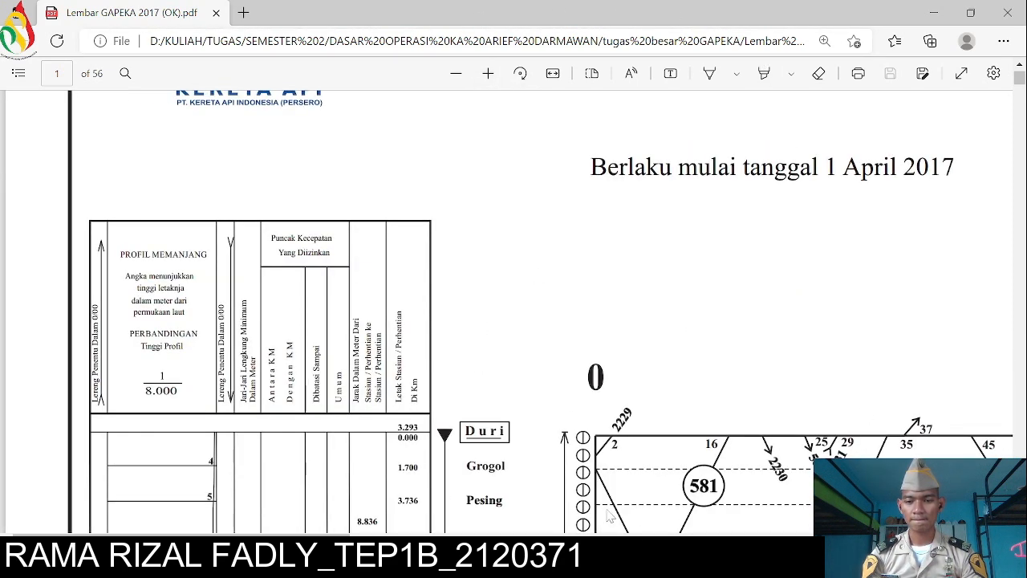
Examine the train path lines, train numbers and hour axis in the Duri–Tangerang diagram
left_click_drag(333, 533, 526, 531)
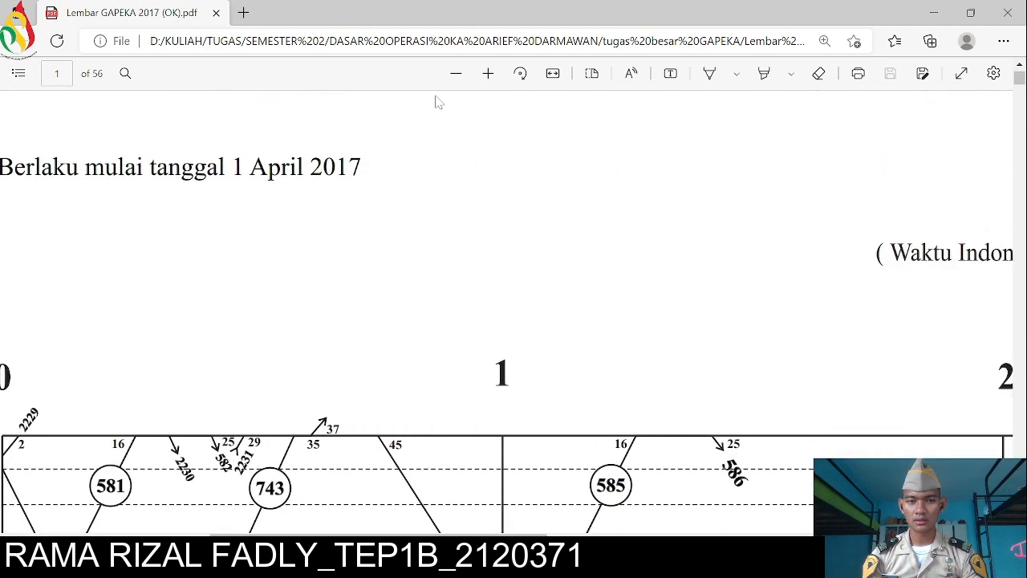
left_click(456, 73)
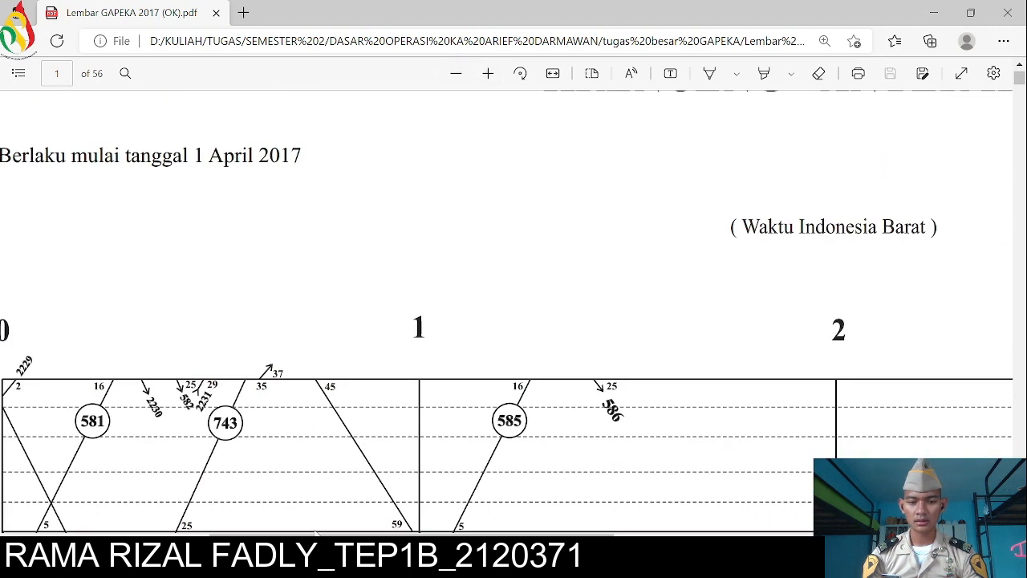
left_click_drag(298, 533, 219, 534)
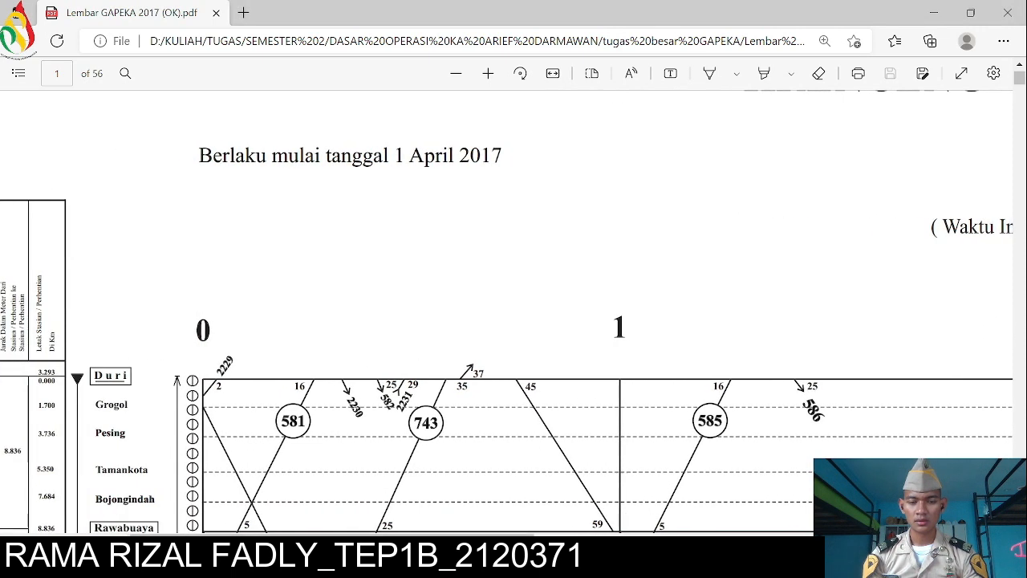
left_click(455, 73)
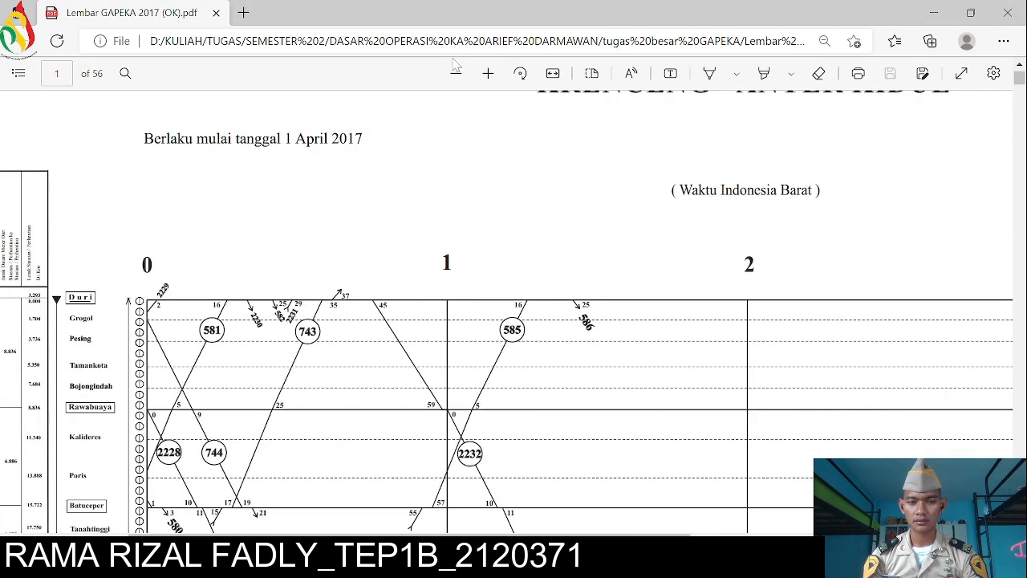
left_click_drag(441, 534, 328, 534)
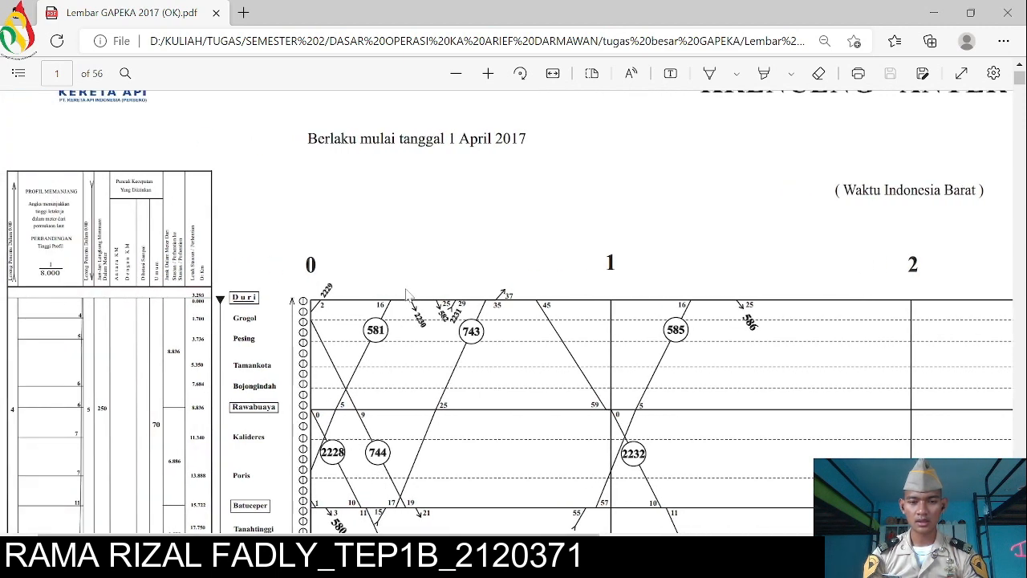
left_click(487, 73)
left_click(488, 73)
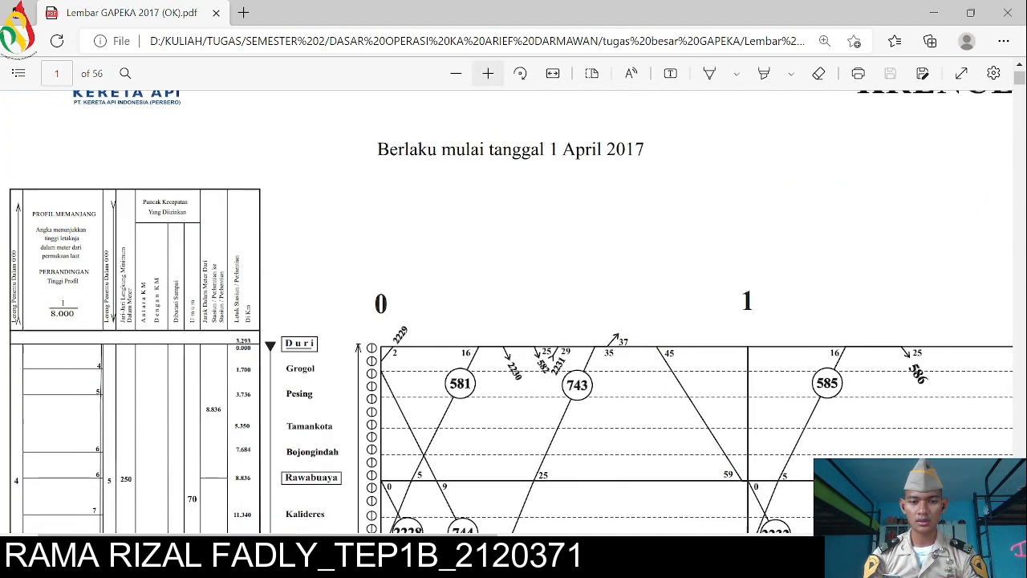
scroll(347, 496, "down", 4)
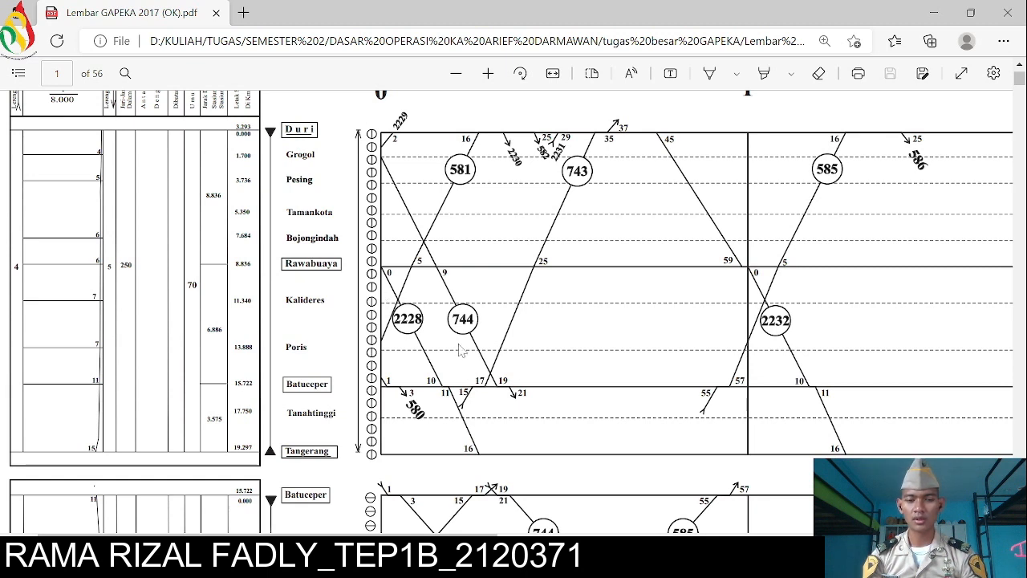
scroll(459, 348, "up", 3)
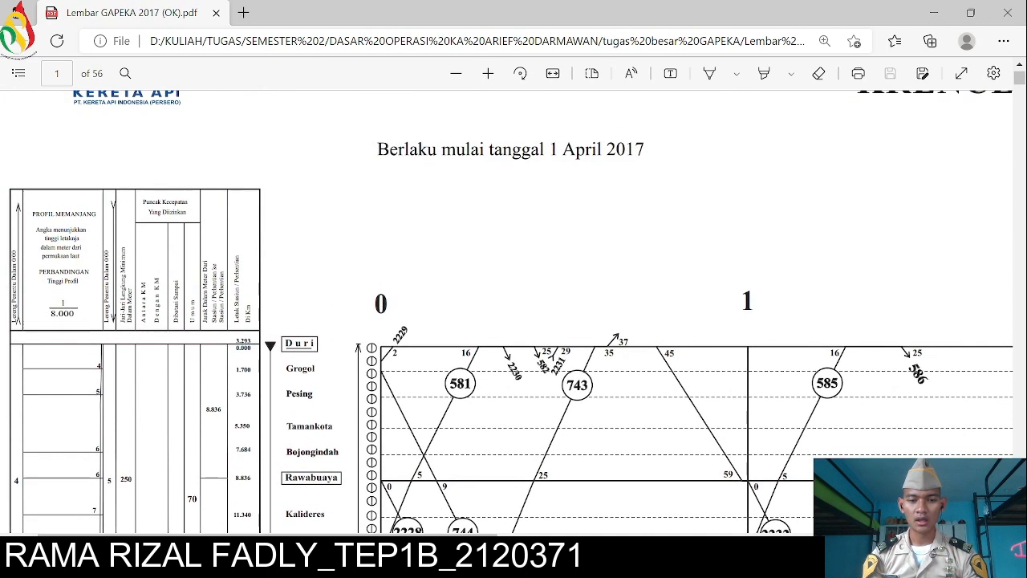
scroll(380, 419, "left", 3)
scroll(513, 361, "right", 10)
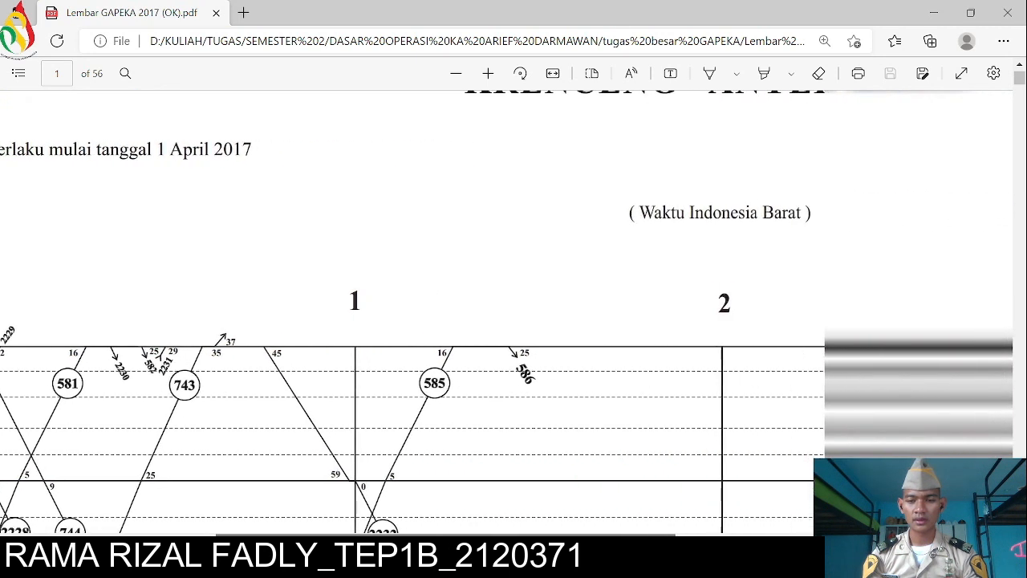
scroll(513, 361, "left", 6)
scroll(513, 361, "right", 1)
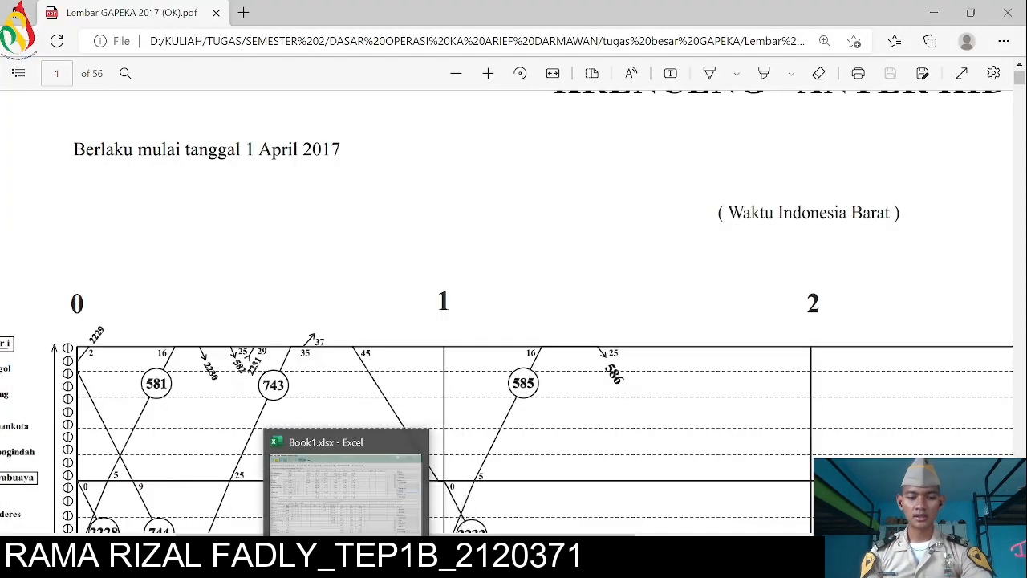
Switch to SO UJ GAPEKA.doc in Word and read the KLB task description and its supporting data
left_click(241, 490)
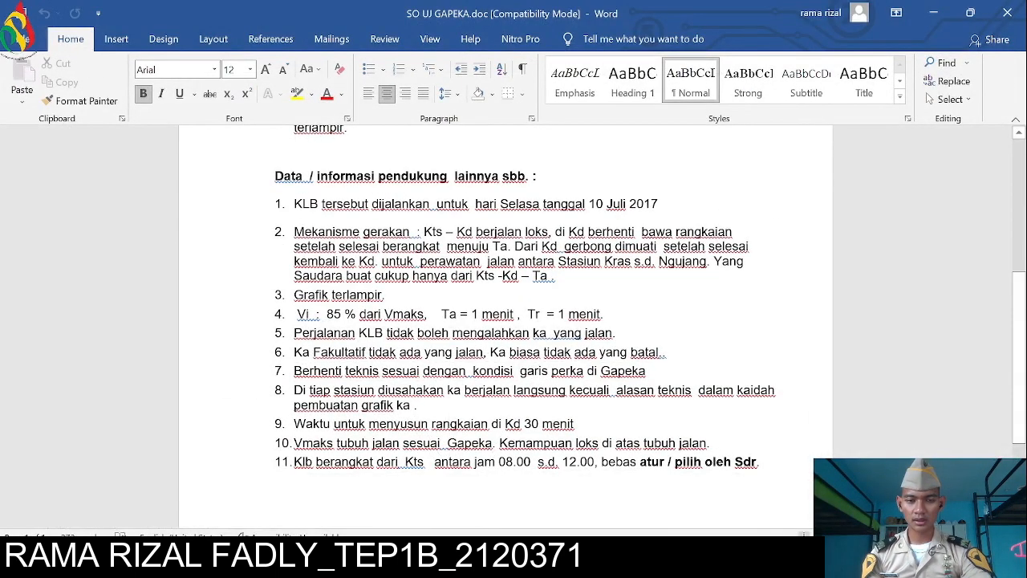
scroll(514, 329, "up", 6)
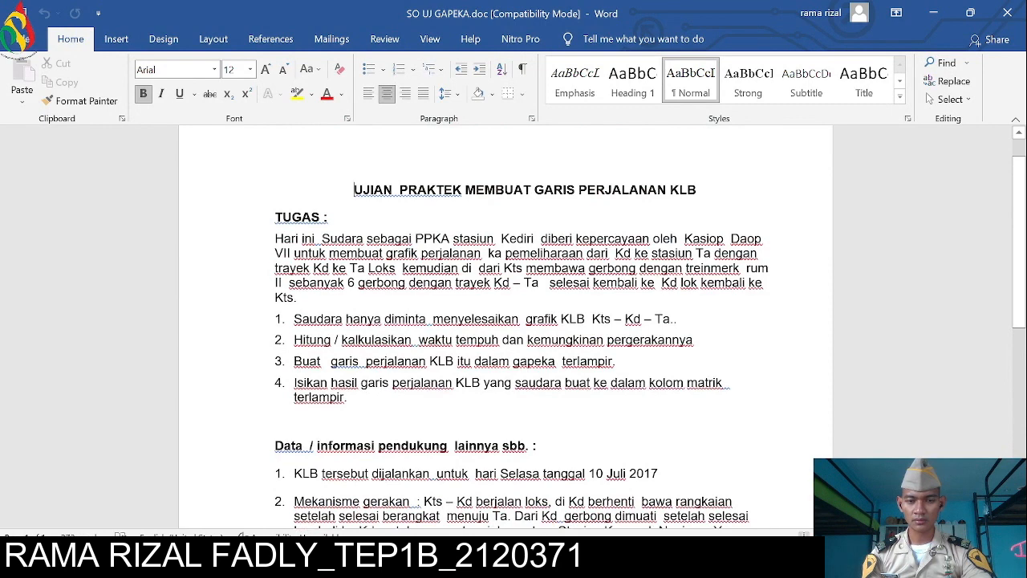
scroll(513, 329, "down", 1)
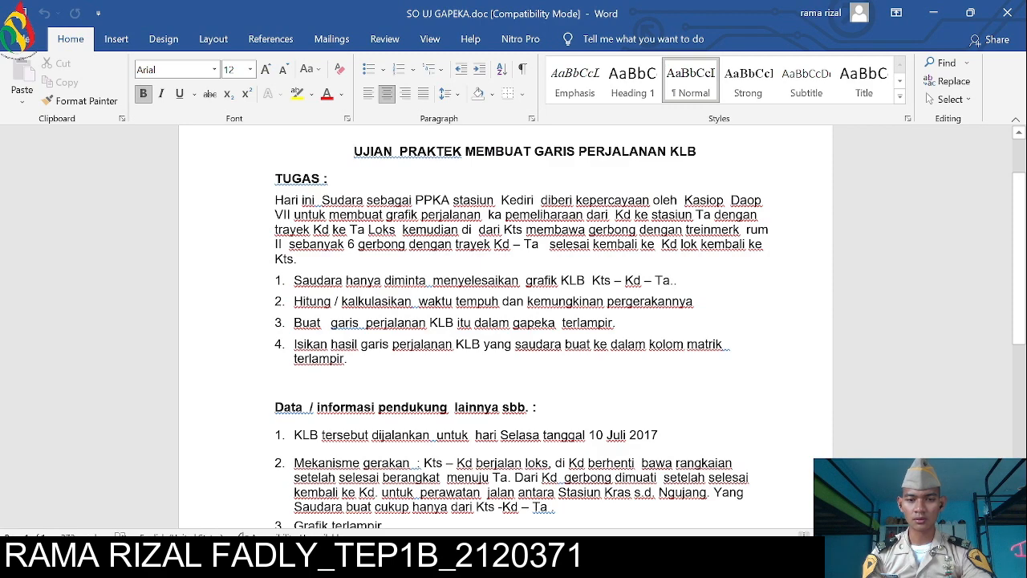
scroll(513, 329, "down", 6)
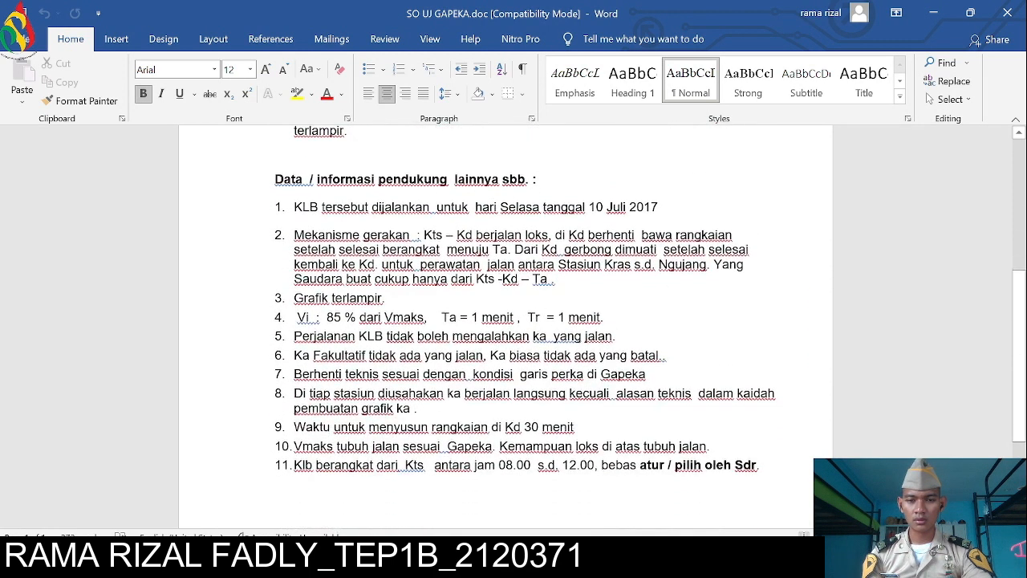
scroll(513, 329, "down", 2)
scroll(513, 329, "up", 1)
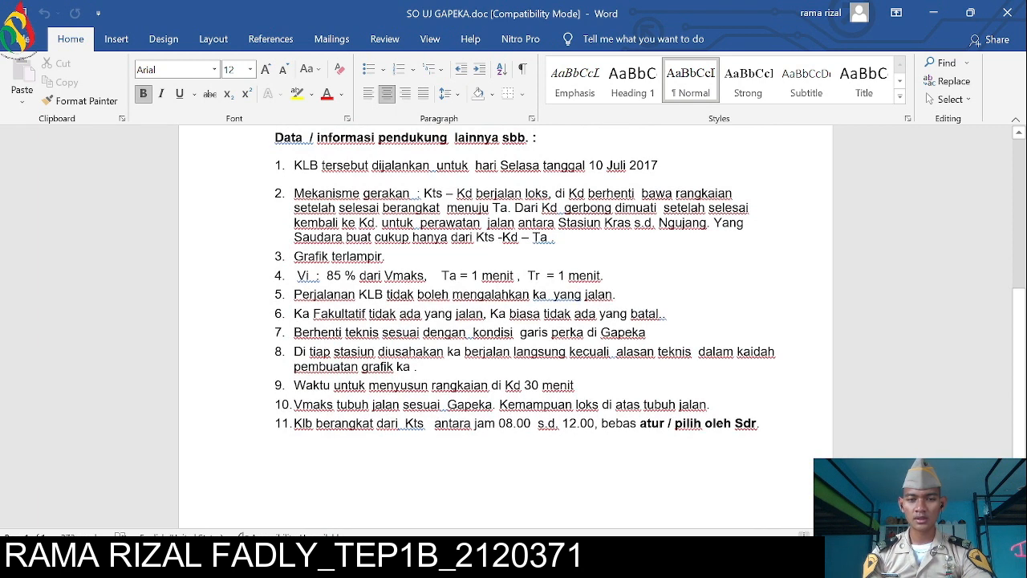
double_click(449, 276)
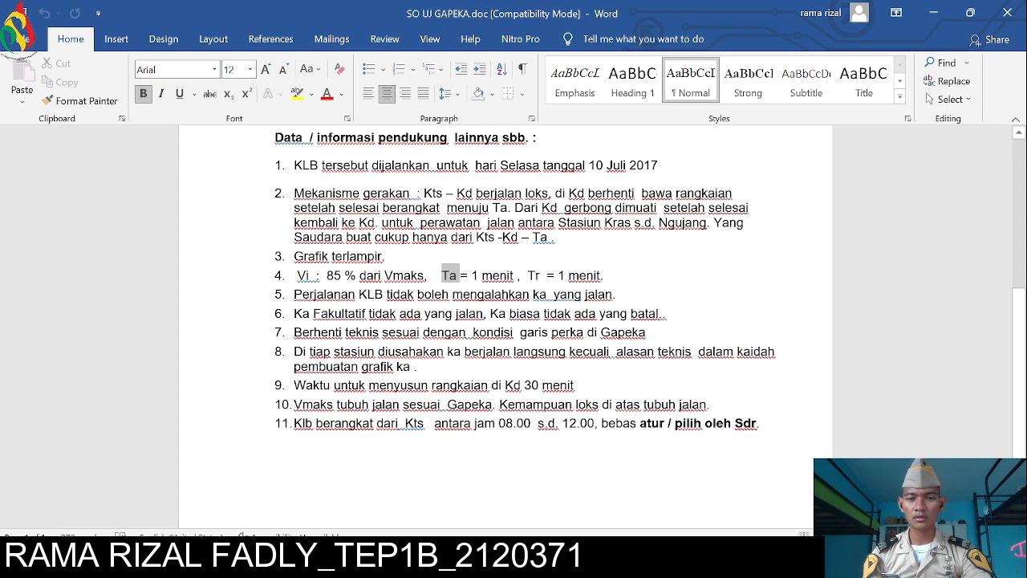
left_click(514, 275)
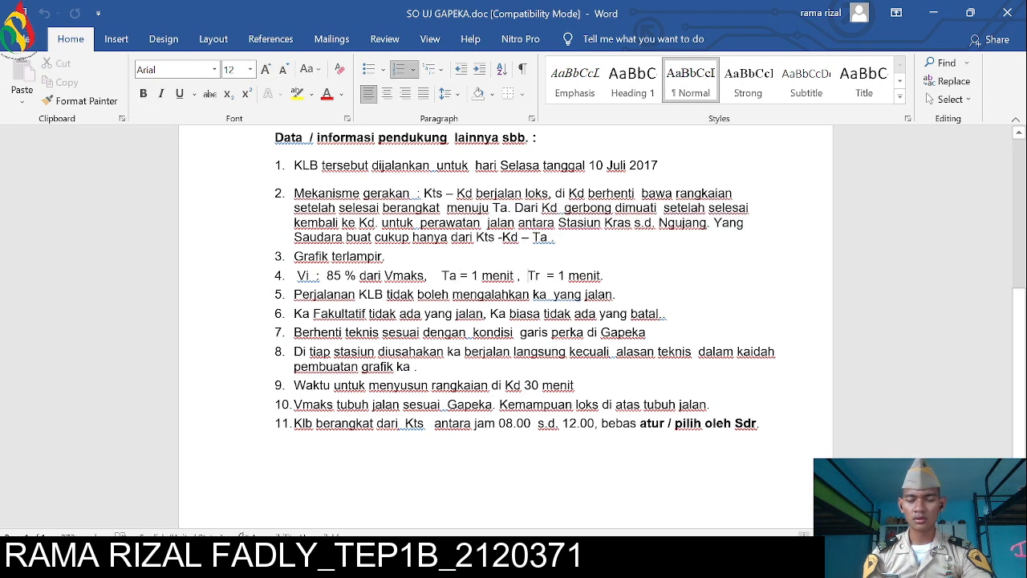
scroll(527, 275, "down", 1)
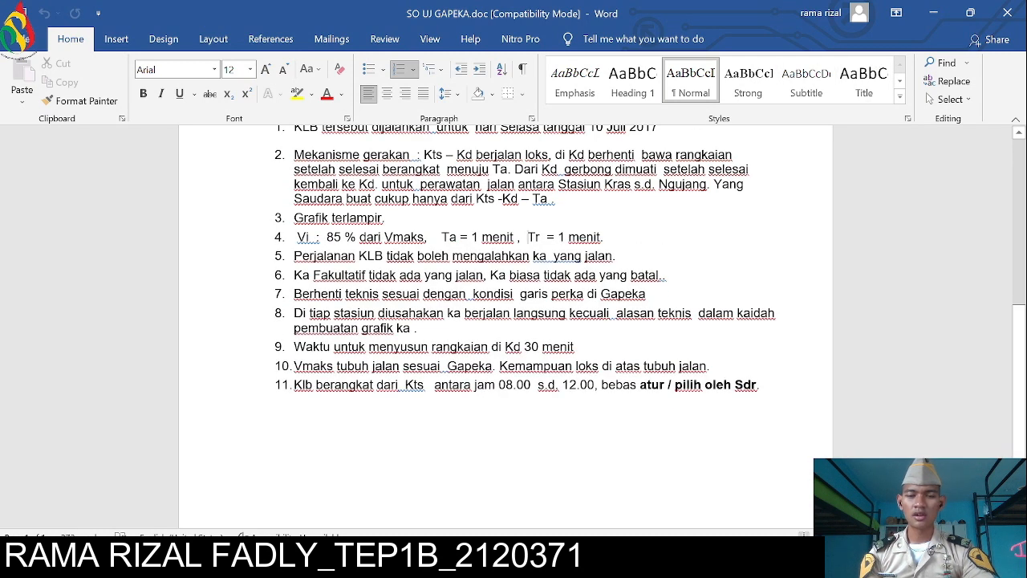
Leave the assignment document and switch to jTrainGraph to view its list of stations
left_click(937, 13)
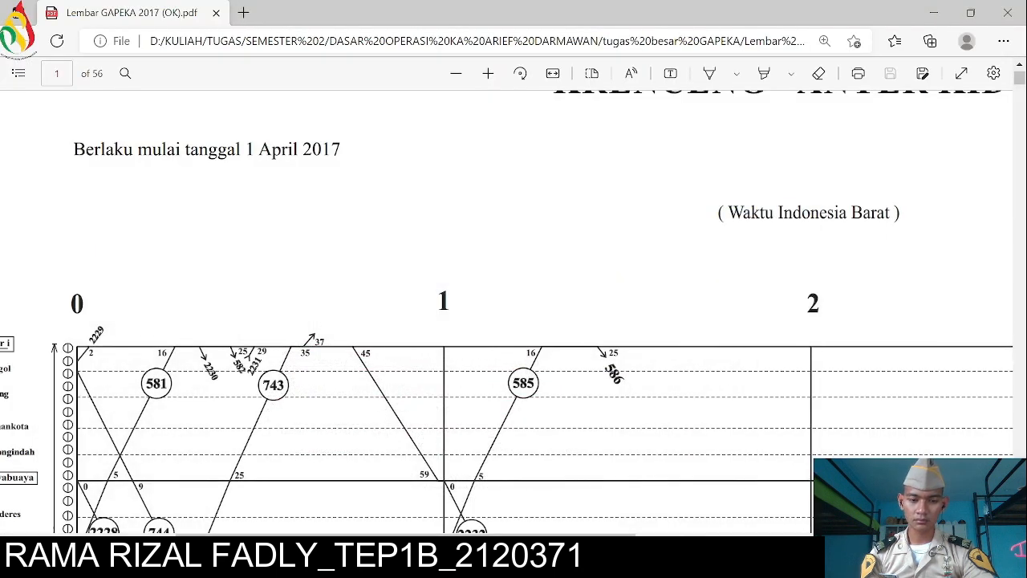
mouse_move(377, 557)
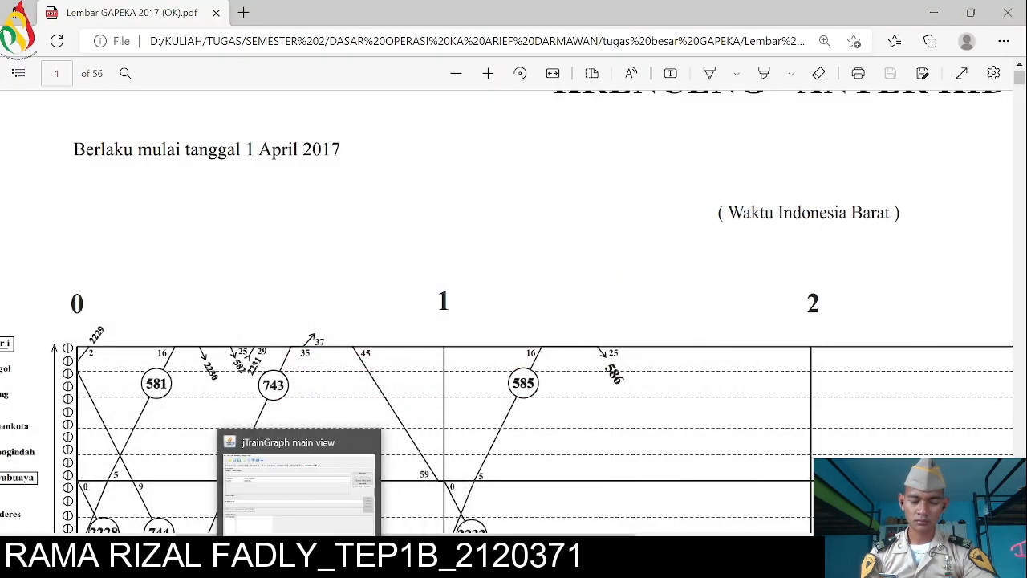
left_click(300, 481)
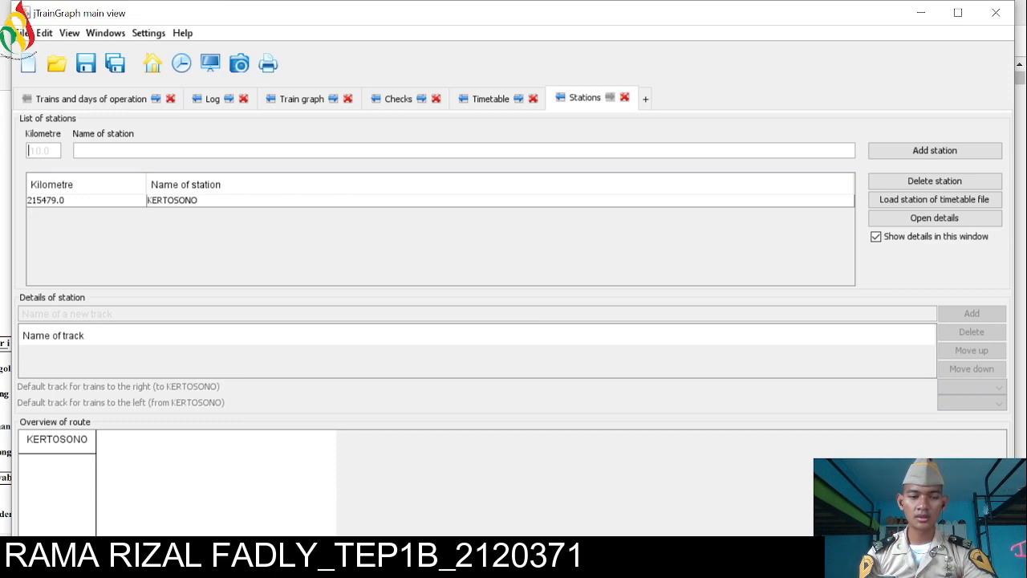
Switch to the GAPEKA 2017 PDF and find the Kertosono section on page 36, examining its station names and kilometre positions
key("alt+Tab")
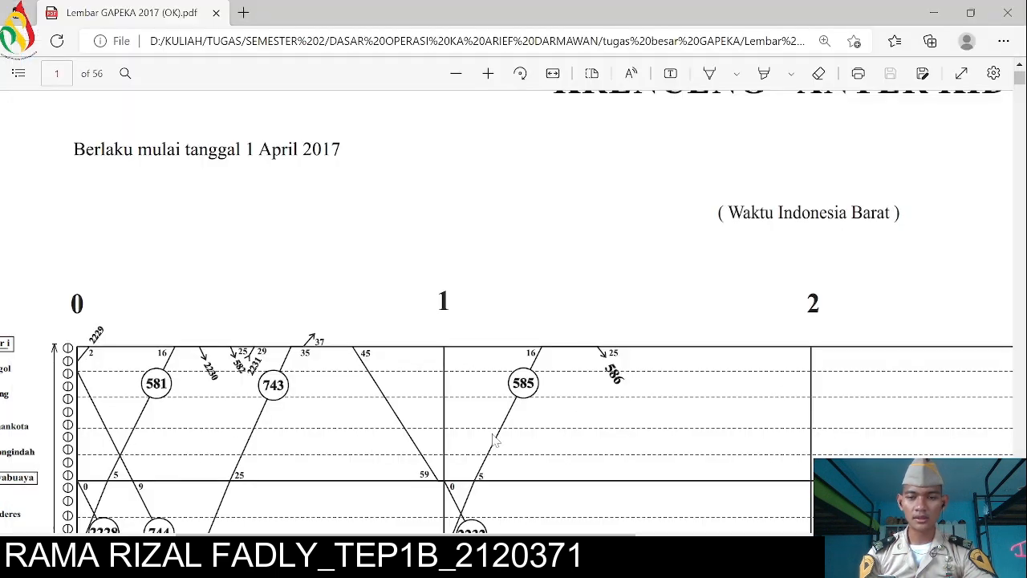
left_click(454, 75)
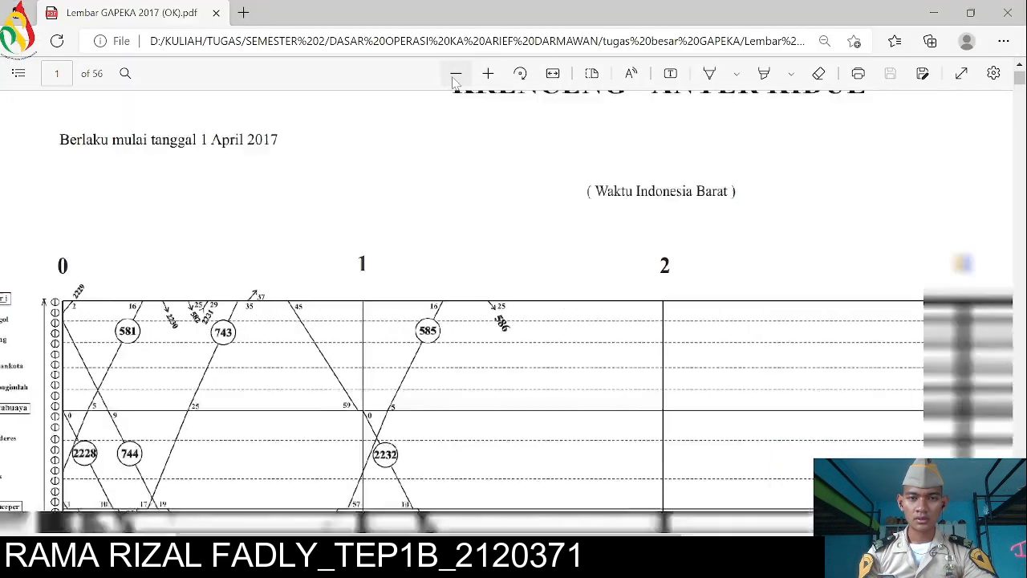
left_click(455, 74)
left_click(455, 74)
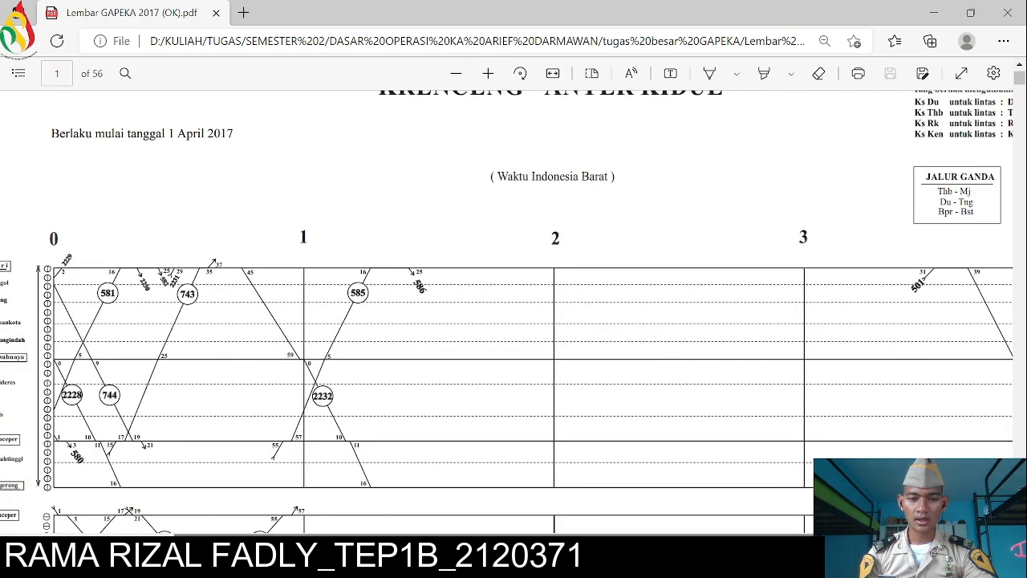
scroll(287, 523, "left", 3)
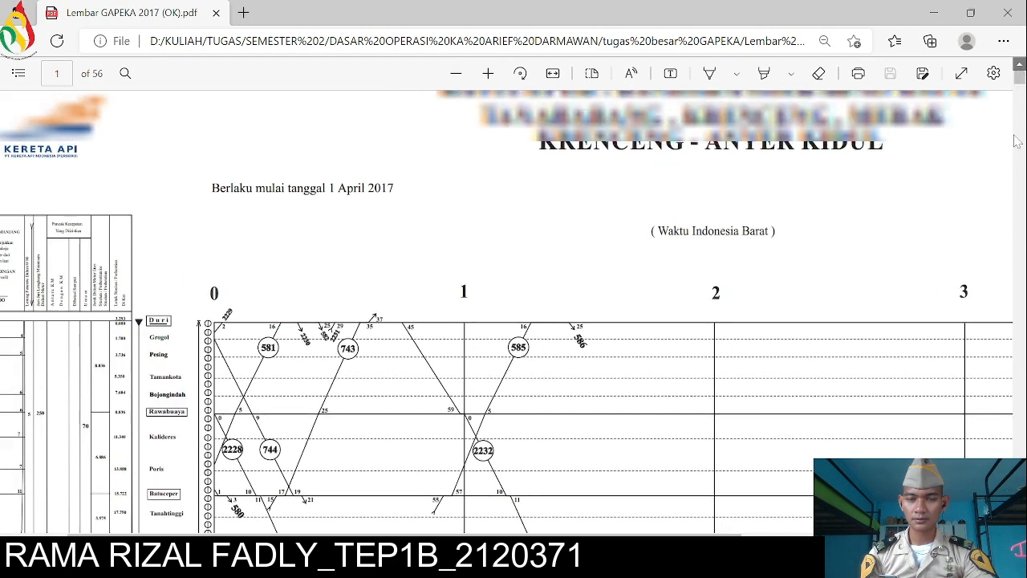
scroll(990, 329, "up", 1)
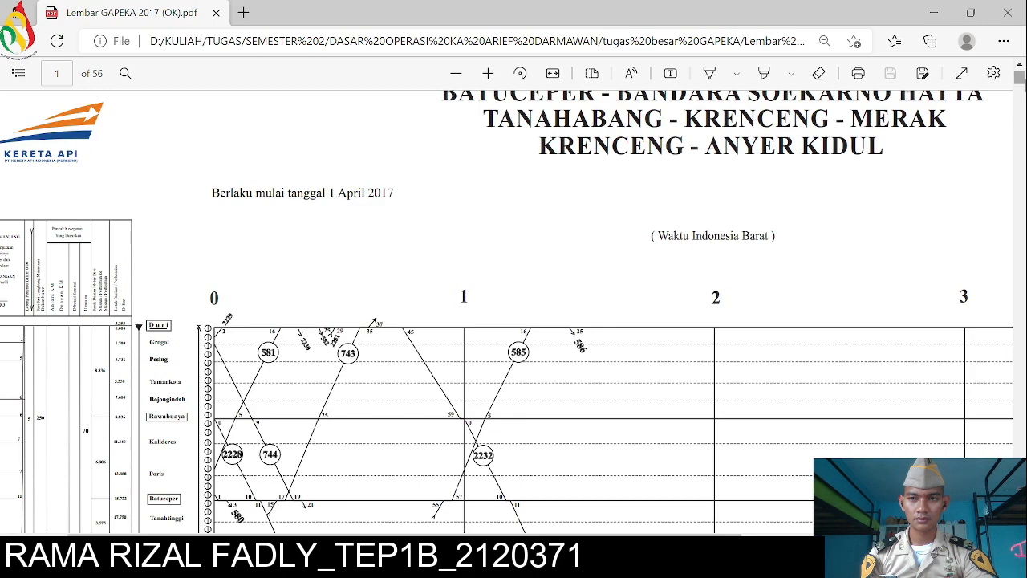
left_click_drag(1019, 80, 1006, 366)
scroll(749, 268, "up", 5)
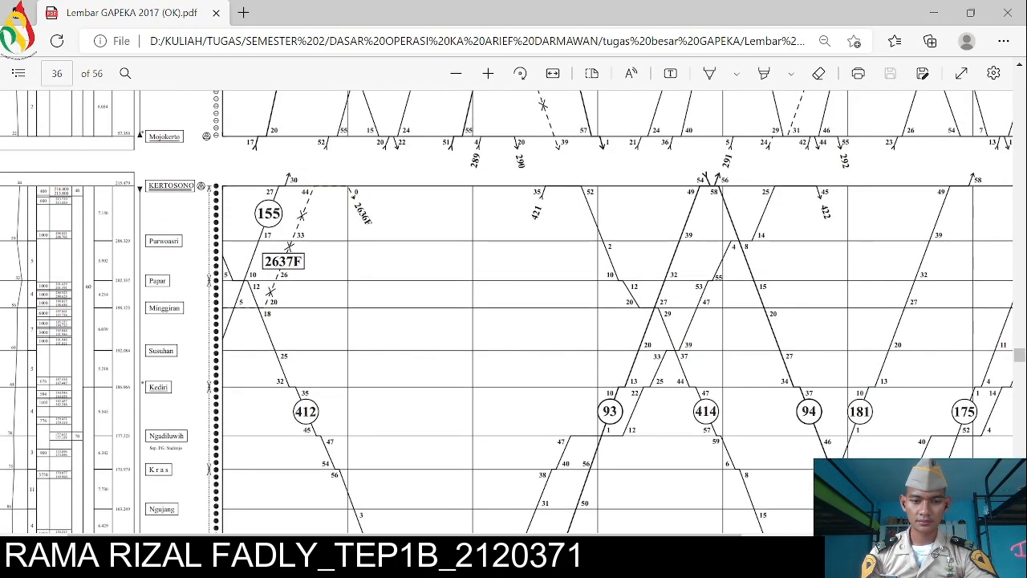
scroll(514, 313, "left", 2)
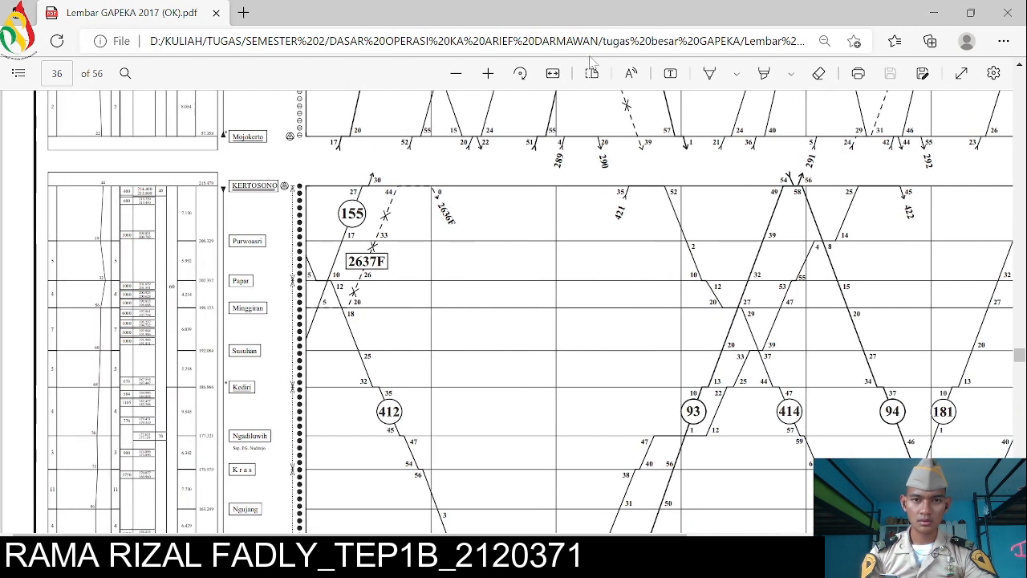
left_click(496, 79)
left_click(496, 79)
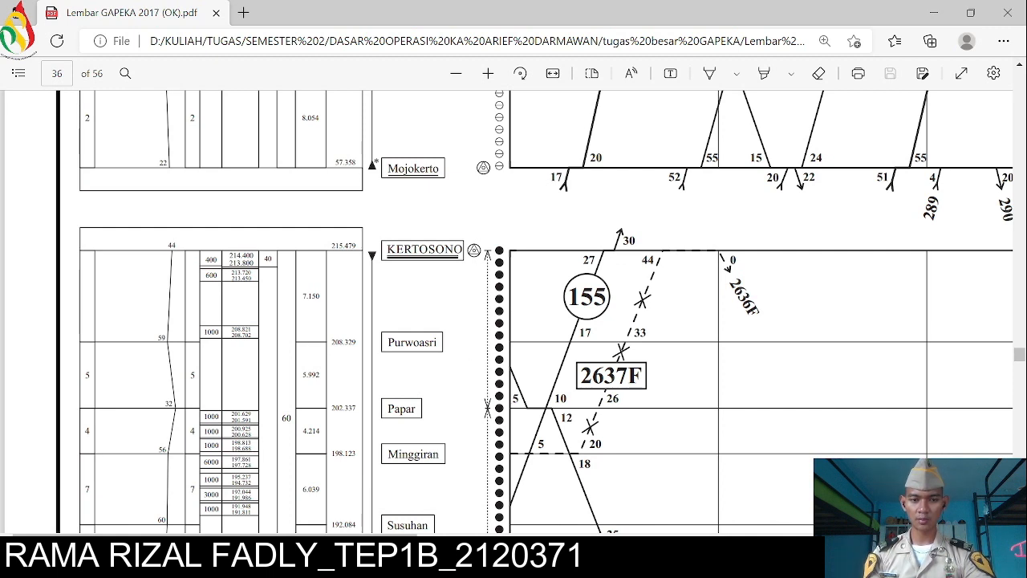
Return to jTrainGraph and add the station PURWOSARI at kilometre 208379
left_click(931, 13)
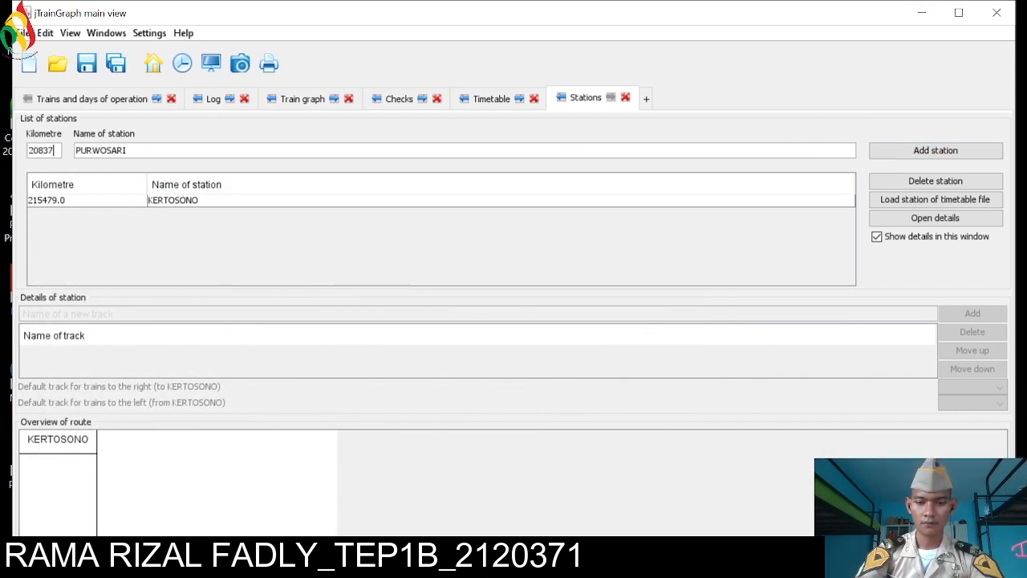
key("Return")
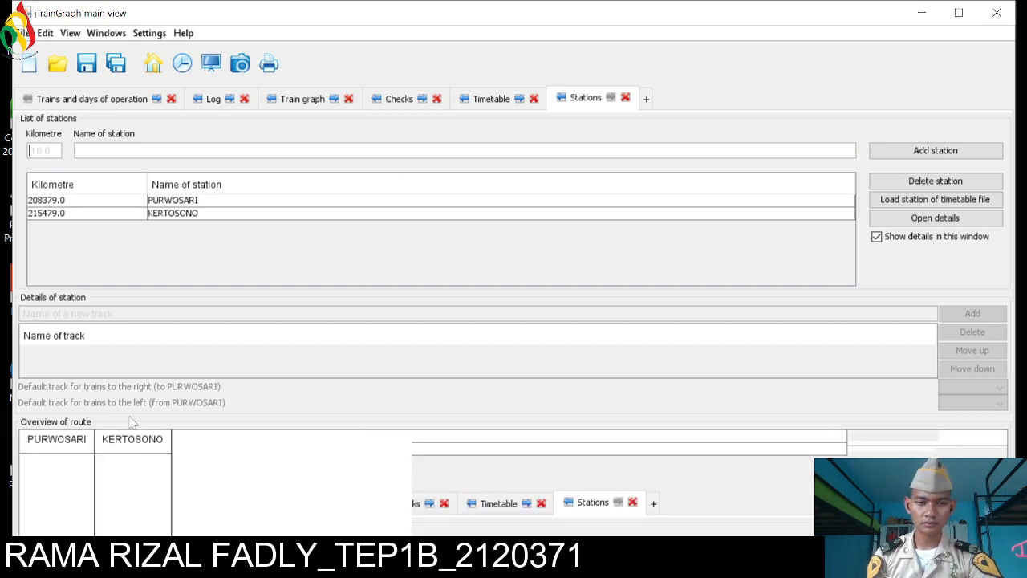
left_click(65, 456)
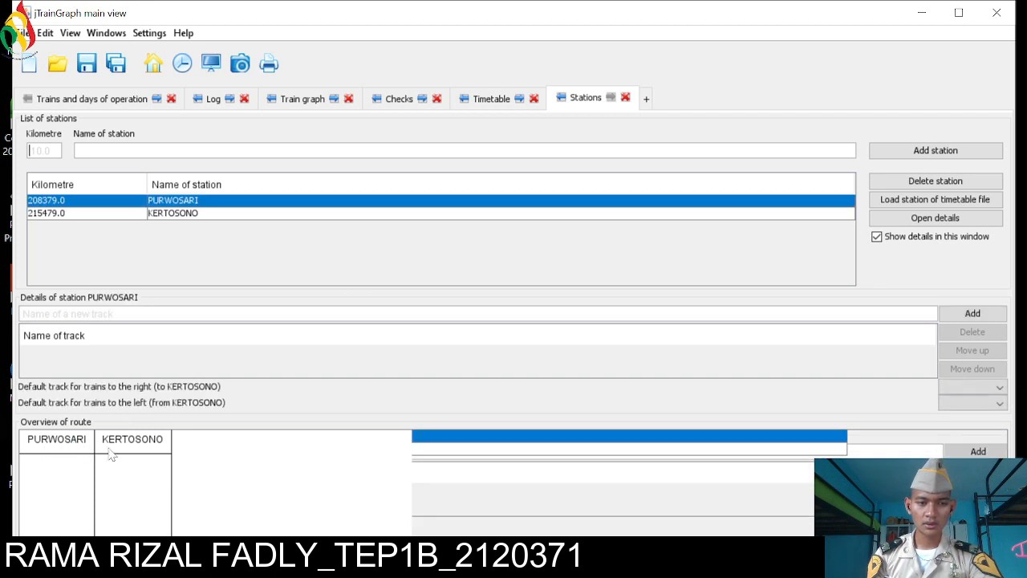
Select KERTOSONO and look up its track layout in the emplacement drawings on page 36 of the GAPEKA PDF
left_click(114, 451)
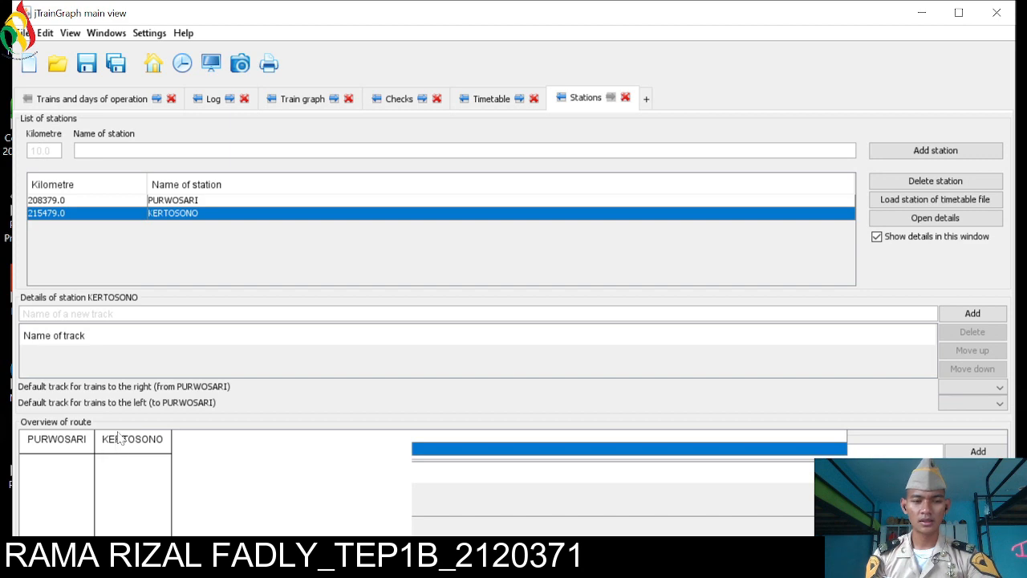
left_click(321, 557)
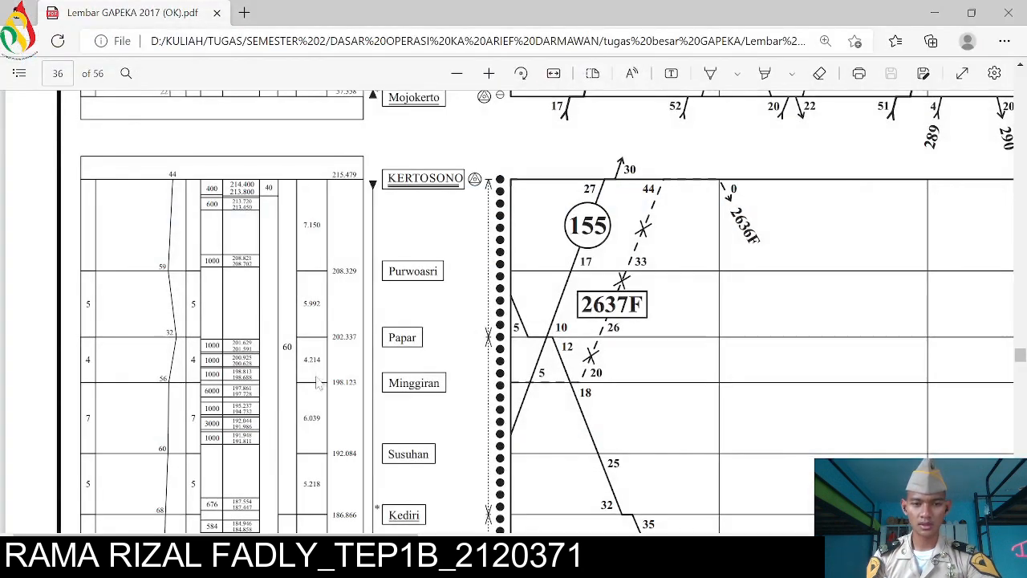
scroll(907, 198, "right", 10)
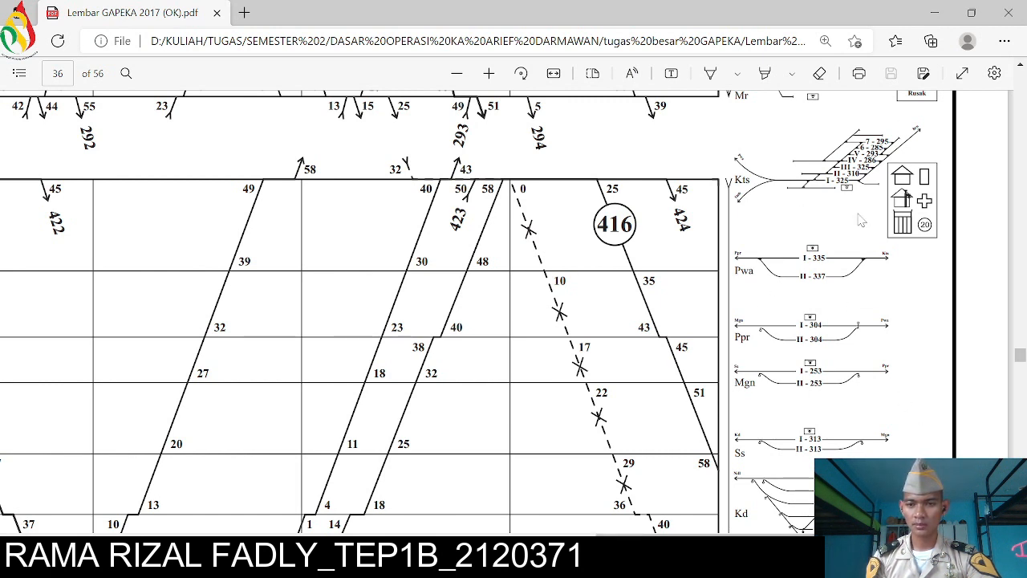
left_click(934, 13)
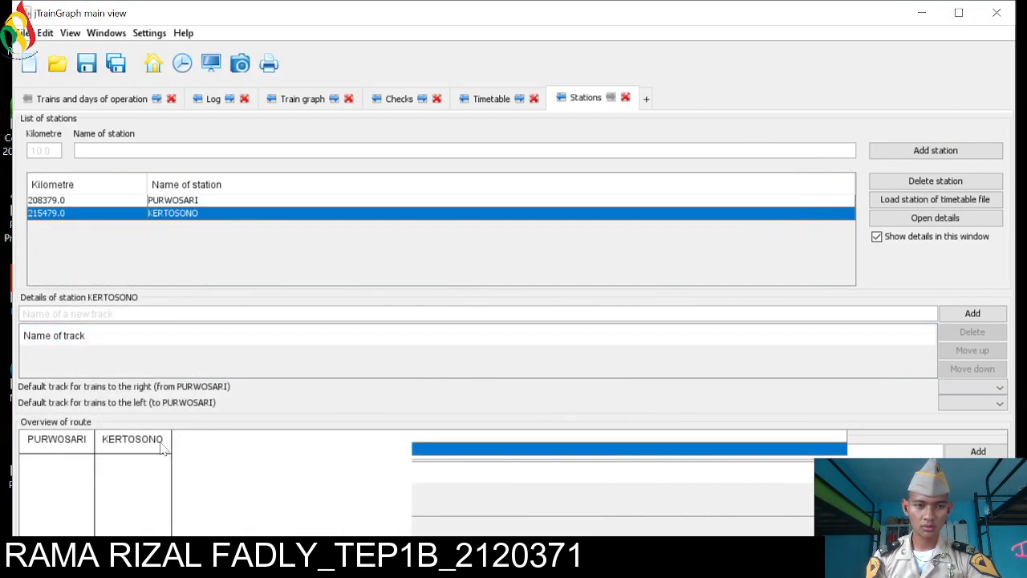
Add tracks 1 to 7 to the station KERTOSONO and check its track list
left_click(183, 313)
type("1")
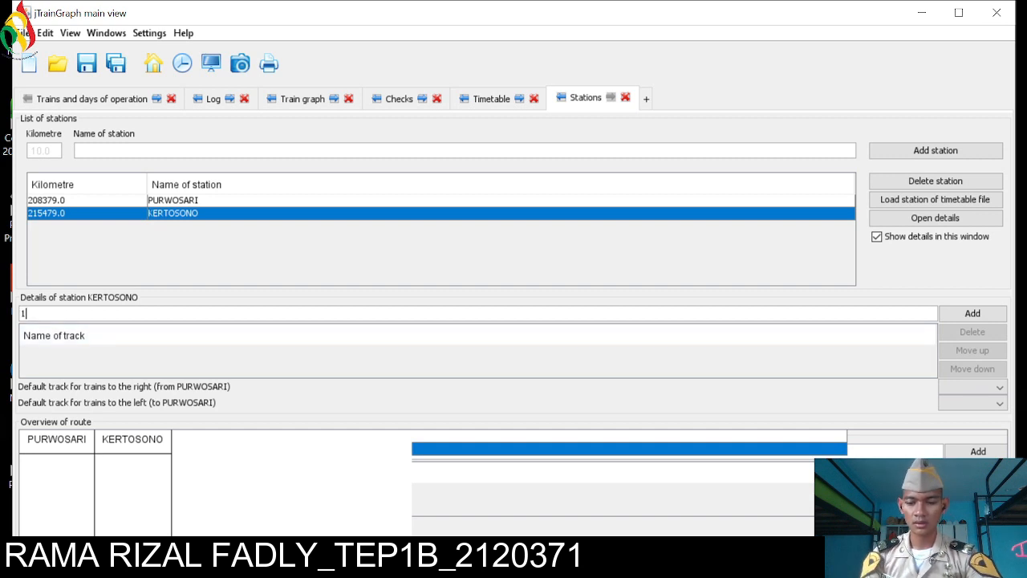
key("Return")
type("2")
key("Return")
type("3")
key("Return")
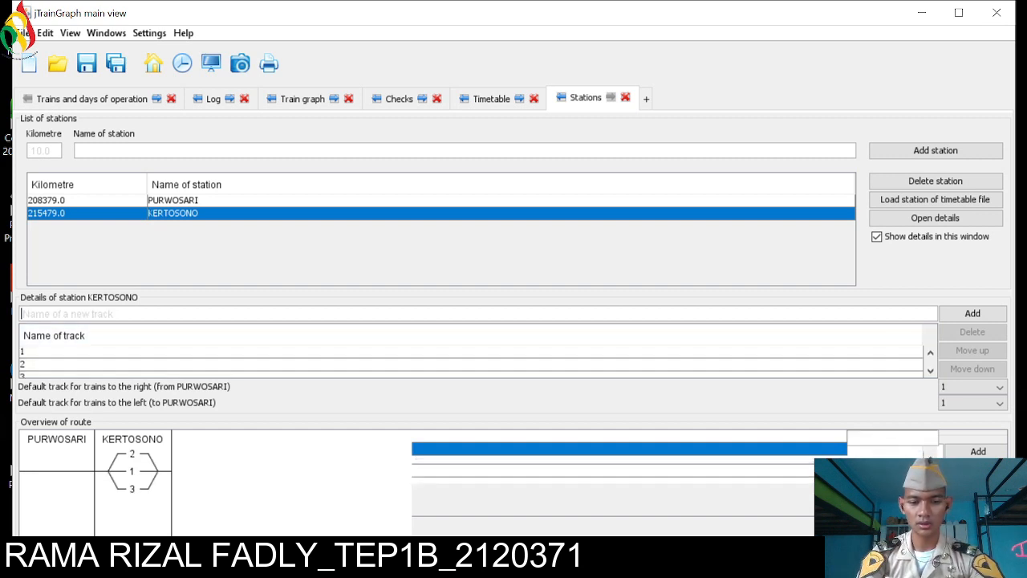
type("4")
key("Return")
type("5")
key("Return")
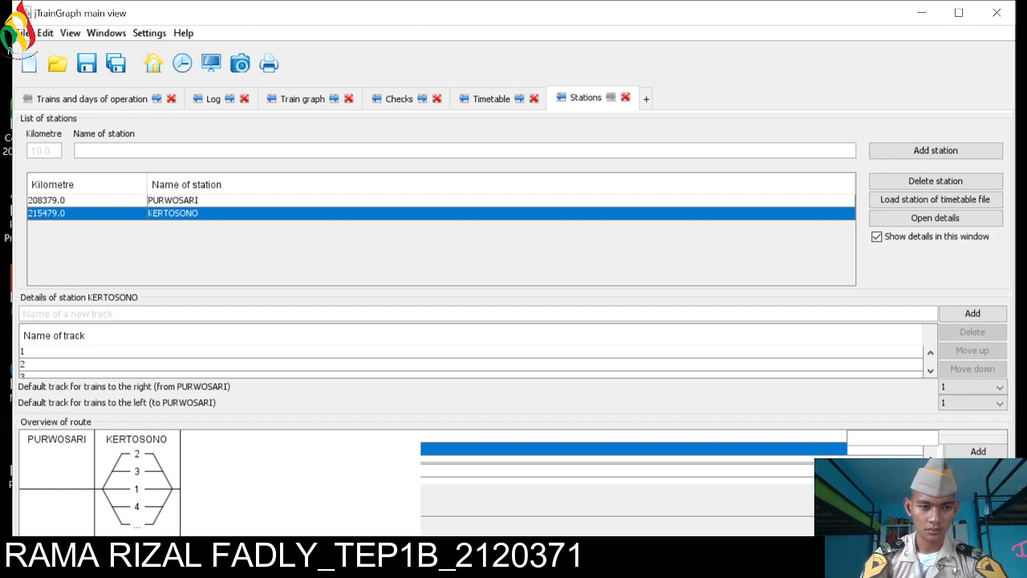
scroll(182, 350, "down", 2)
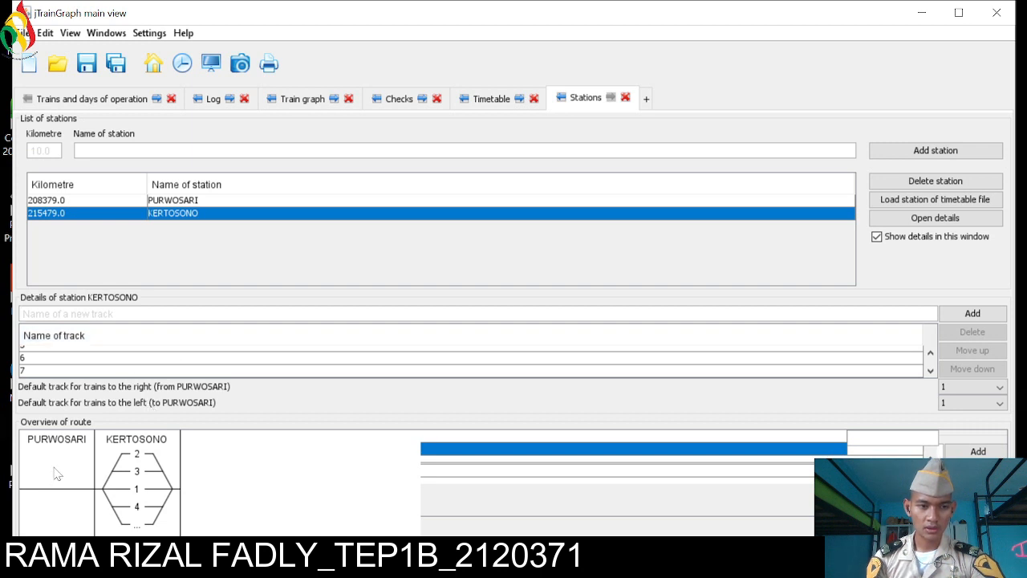
Add tracks 1 and 2 to the station PURWOSARI
left_click(74, 203)
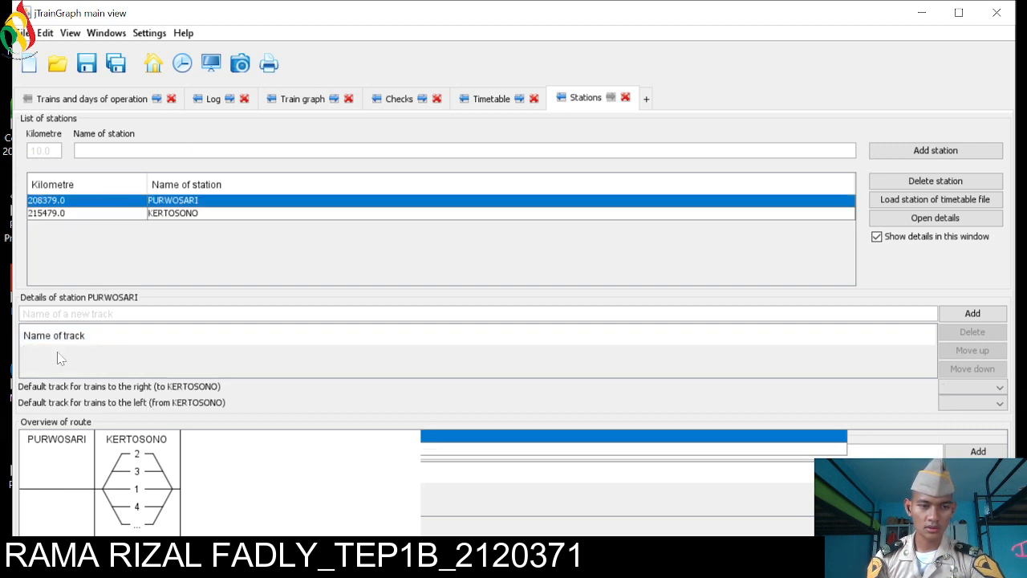
type("12")
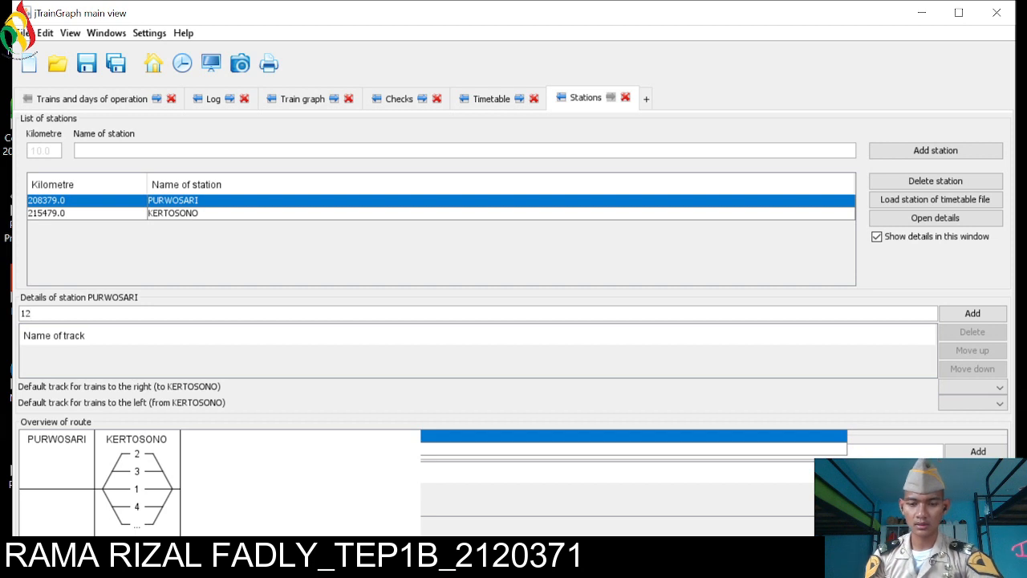
key("Return")
type("2")
key("Return")
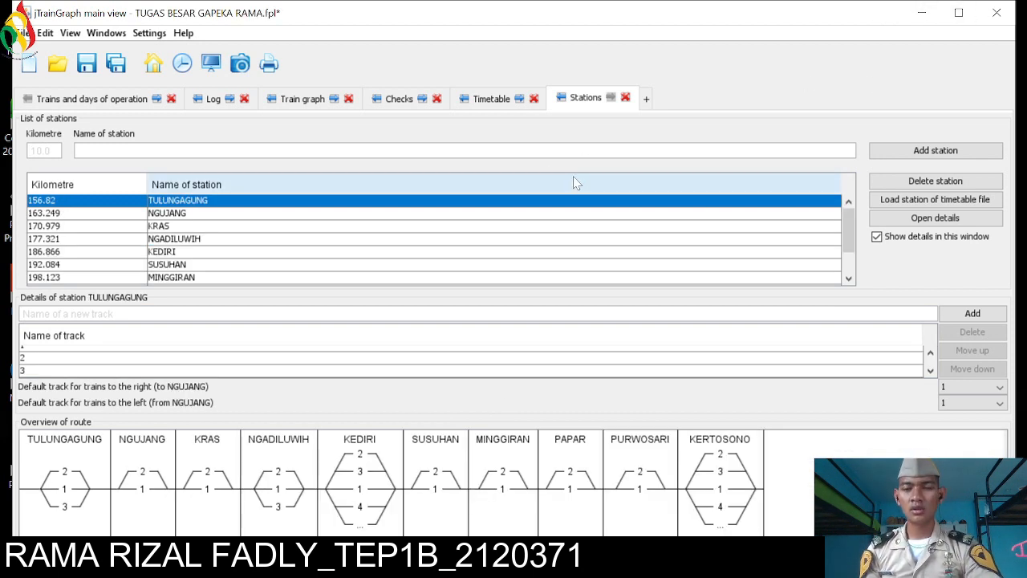
Review the complete Tulungagung–Kertosono station list and the train timetables for both directions, including the KLB times
left_click_drag(849, 229, 858, 295)
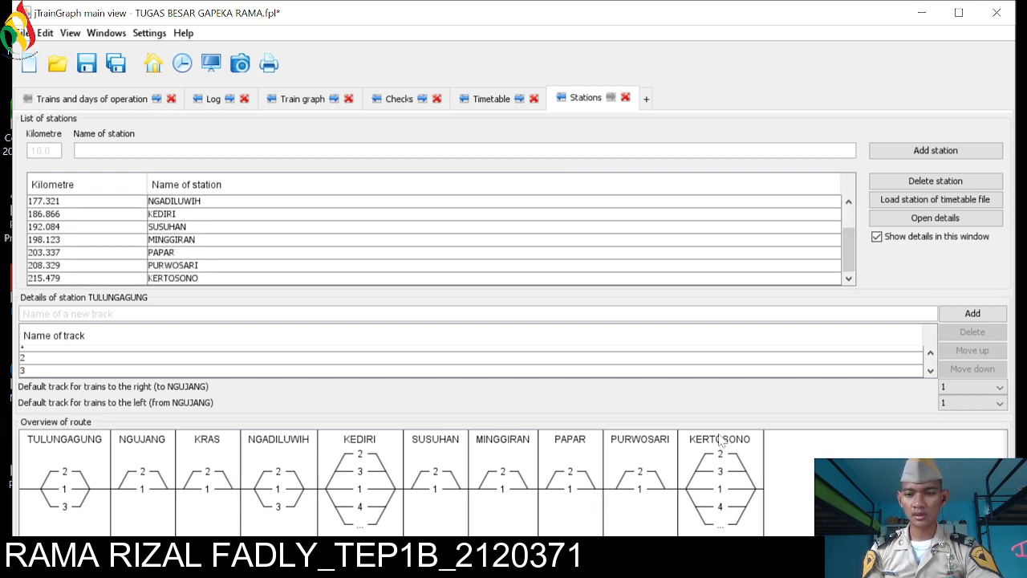
left_click(503, 100)
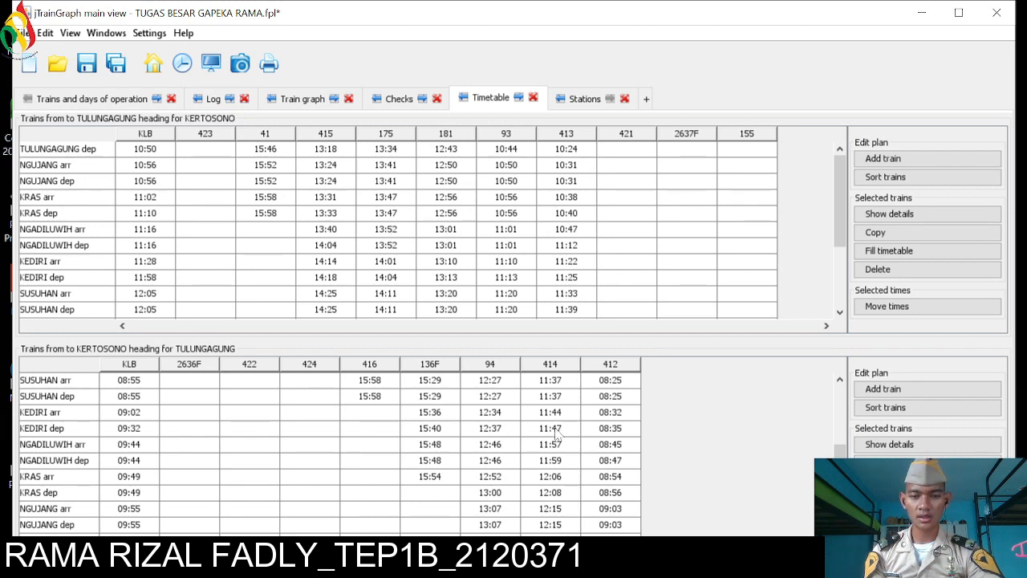
scroll(506, 480, "up", 3)
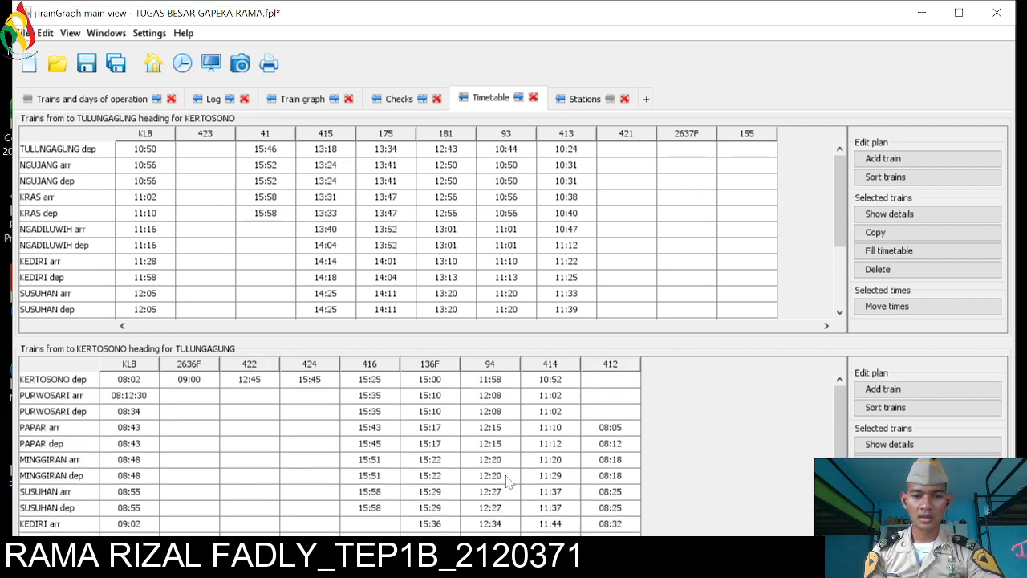
scroll(511, 480, "down", 1)
scroll(359, 411, "up", 1)
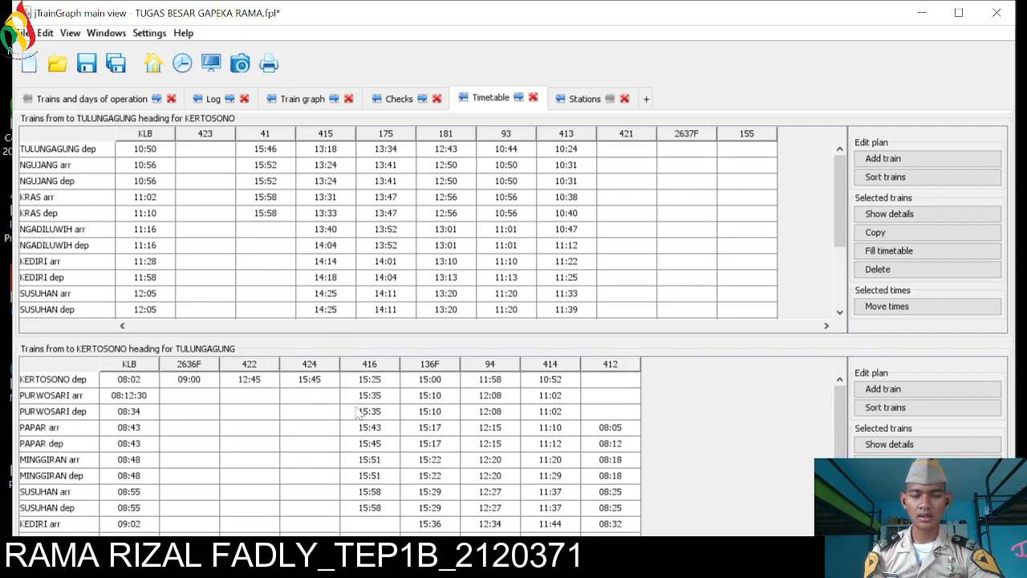
Switch to the GAPEKA PDF and examine the train paths, minute figures and train numbers between Kertosono and Tulungagung on page 36
mouse_move(108, 561)
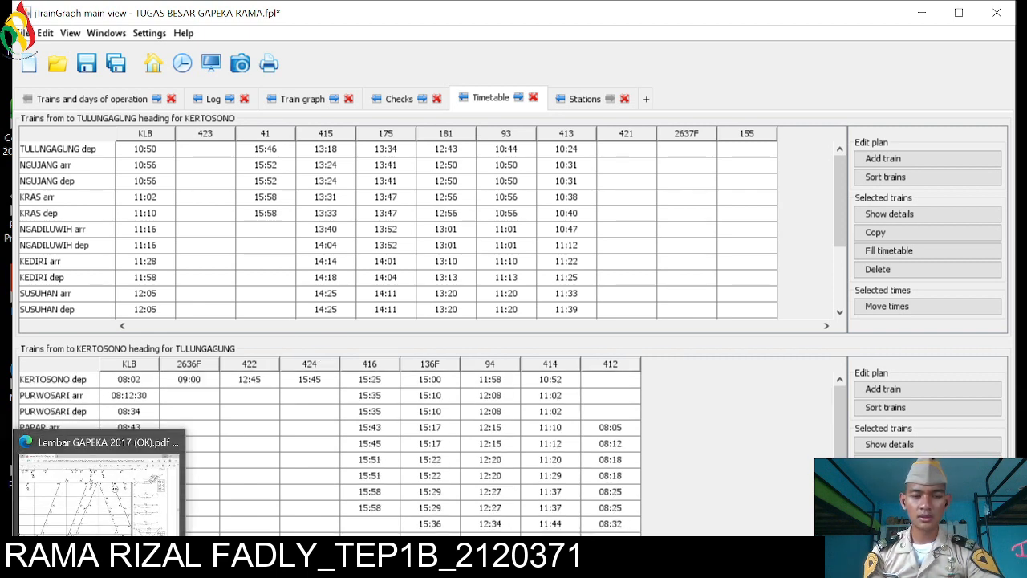
left_click(105, 453)
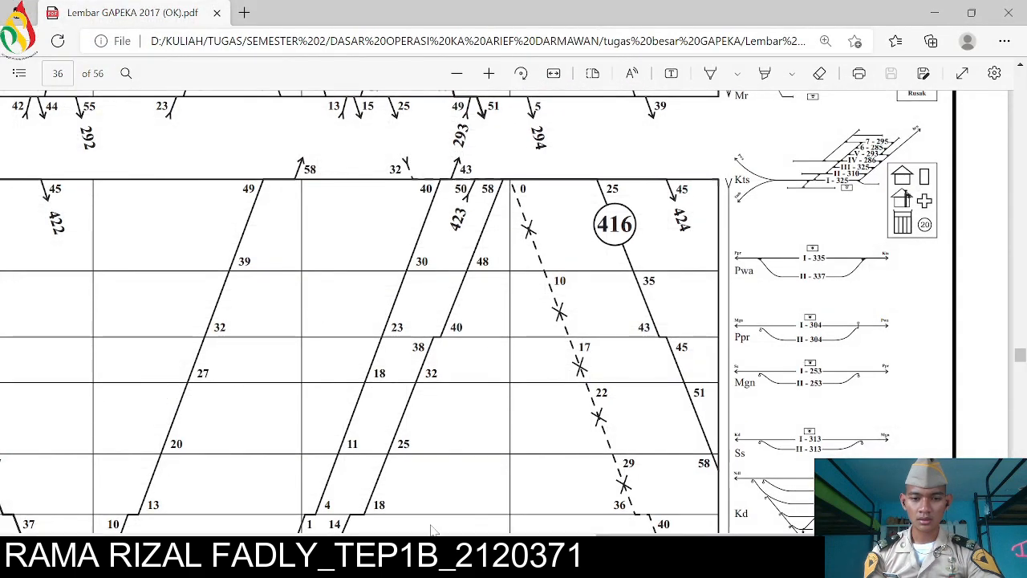
scroll(507, 313, "left", 10)
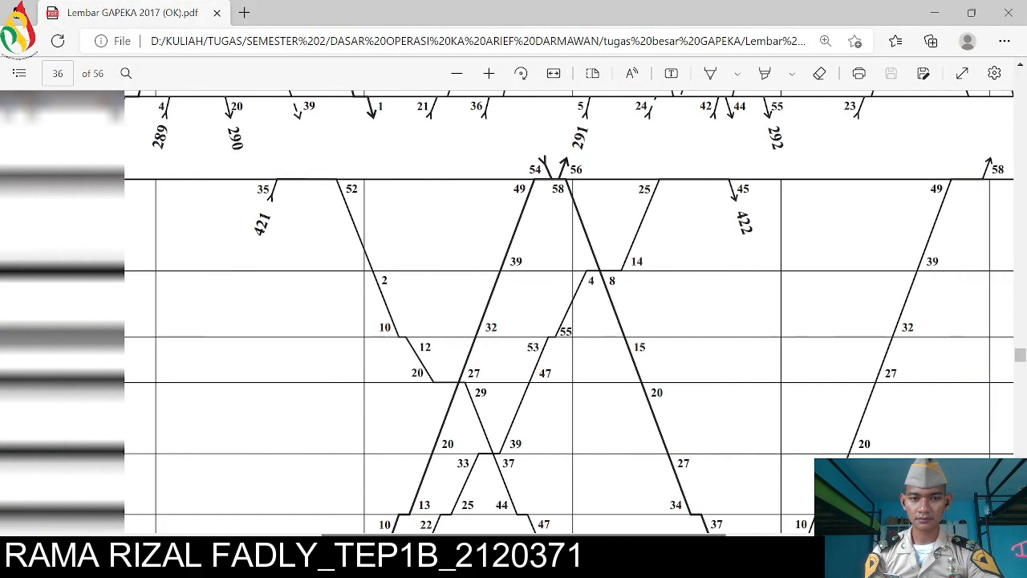
scroll(342, 374, "right", 1)
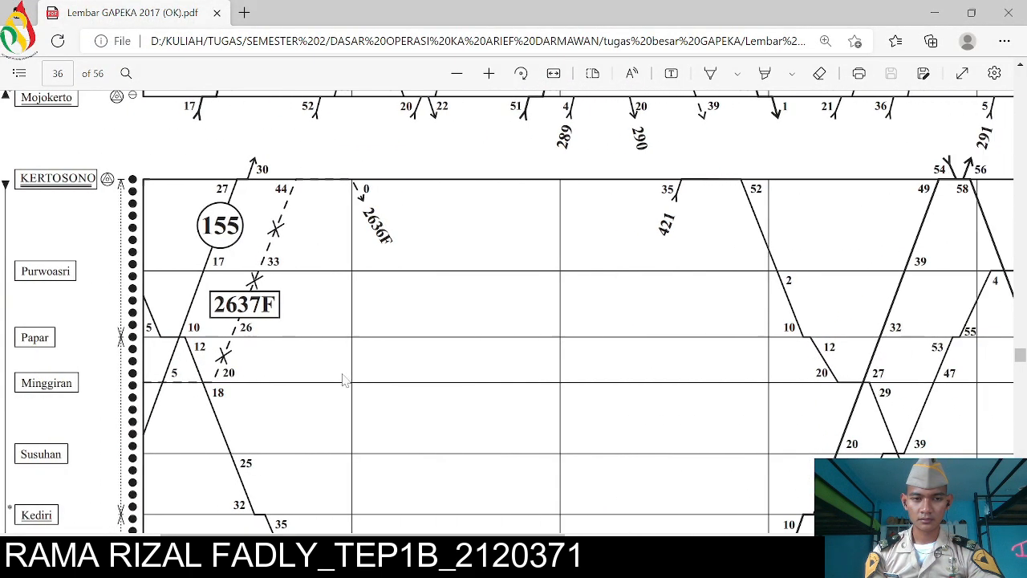
scroll(342, 374, "down", 4)
scroll(355, 349, "up", 2)
scroll(355, 348, "down", 2)
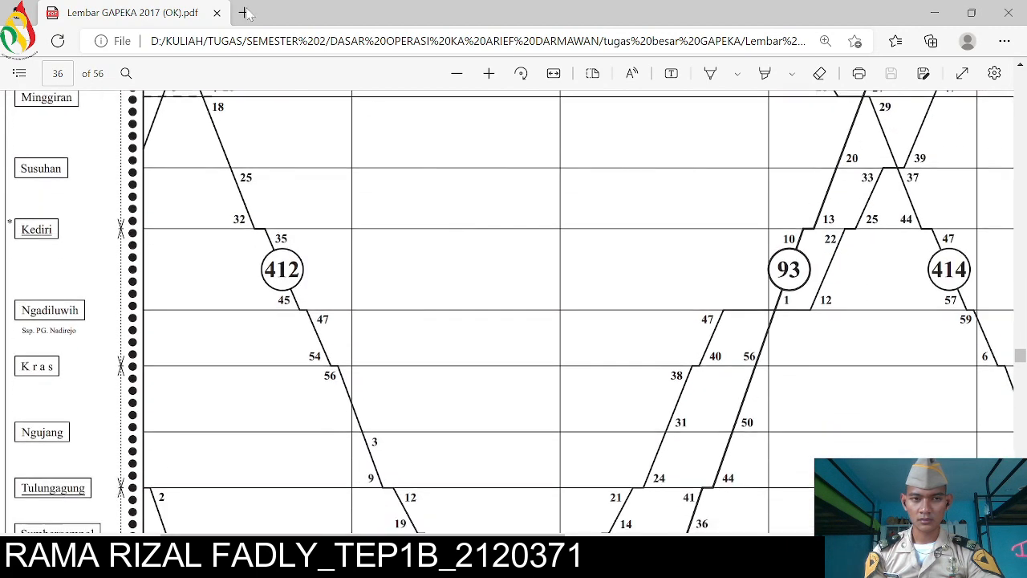
left_click(457, 73)
left_click(456, 73)
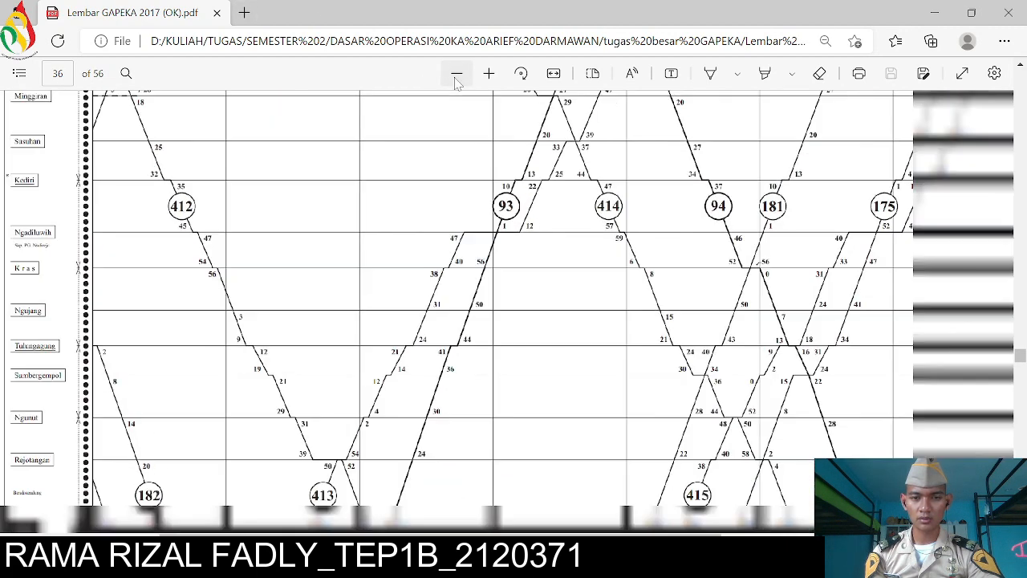
scroll(513, 281, "up", 3)
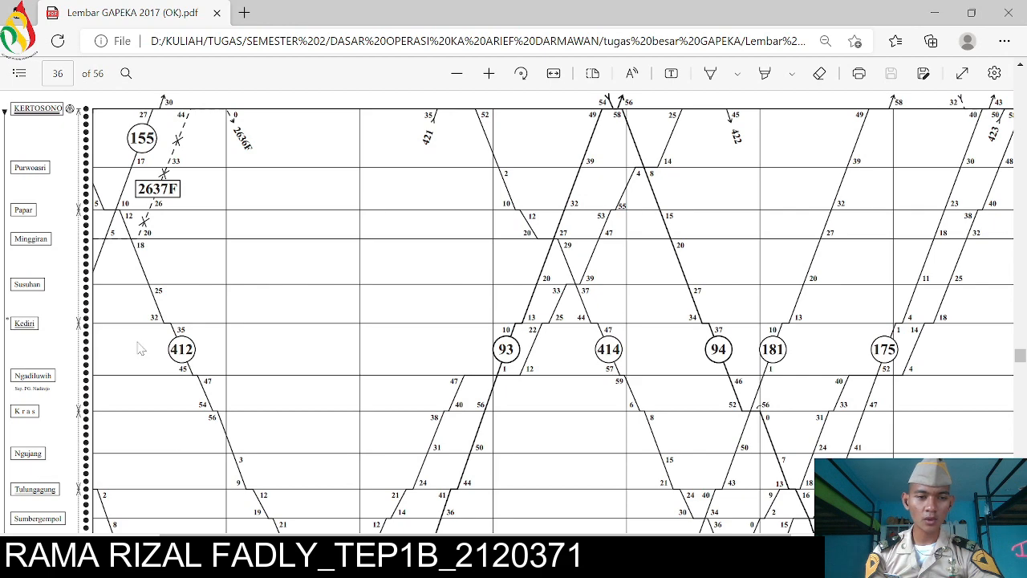
scroll(514, 313, "down", 5)
scroll(513, 313, "up", 4)
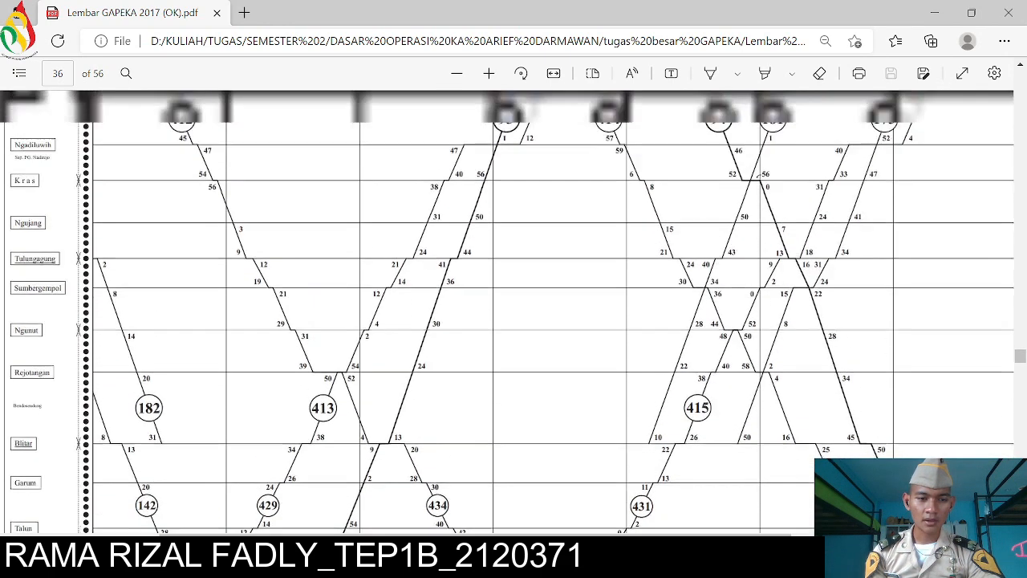
scroll(118, 323, "up", 1)
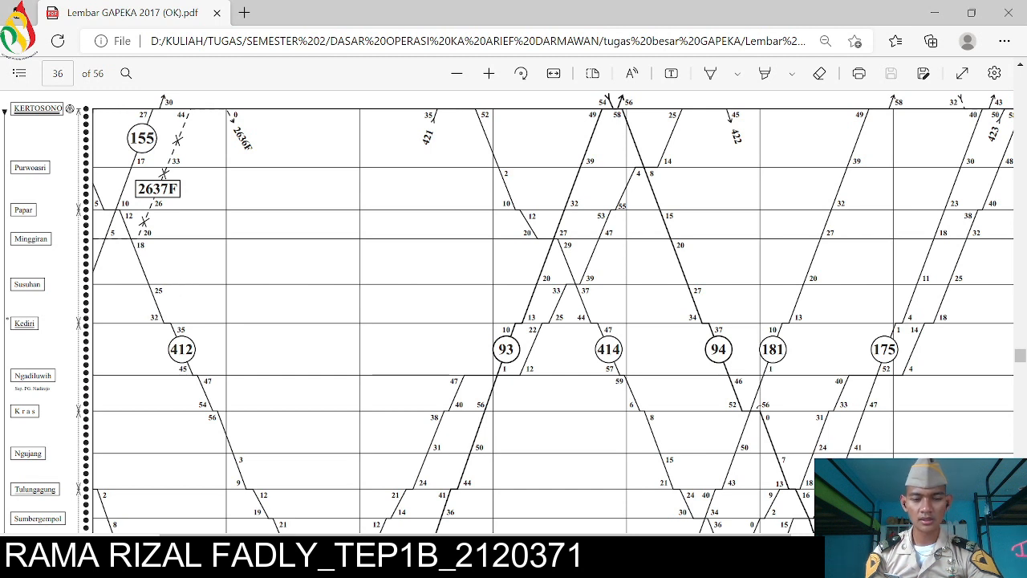
Switch back to jTrainGraph and review the timetables of the trains between TULUNGAGUNG and KERTOSONO
mouse_move(381, 563)
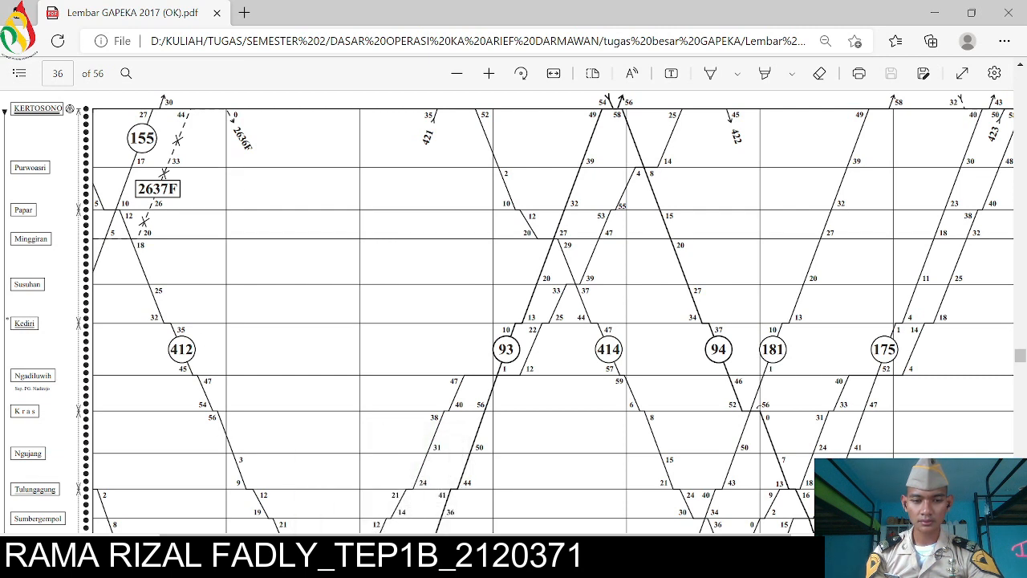
left_click(380, 563)
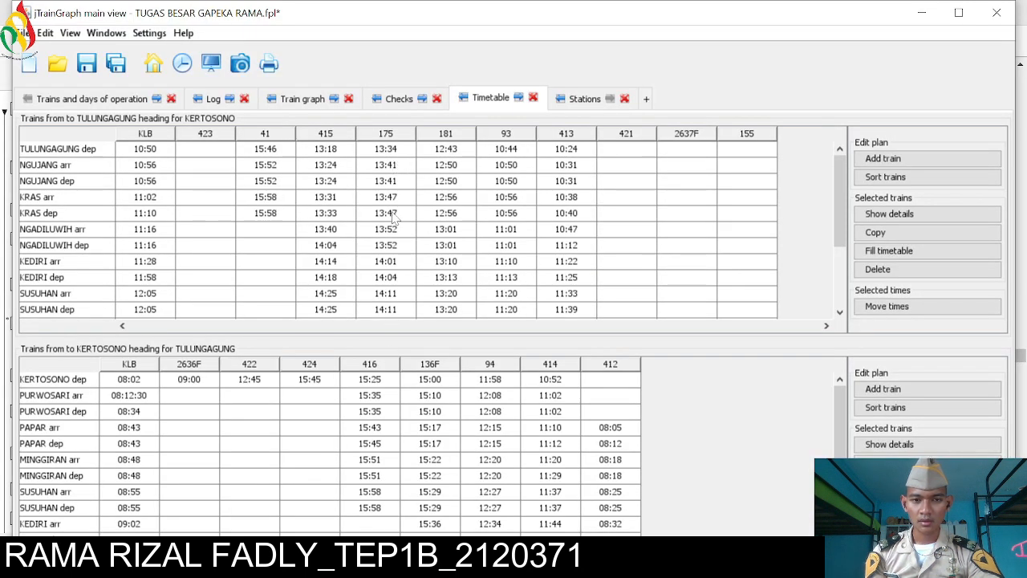
scroll(393, 221, "down", 3)
scroll(401, 273, "up", 3)
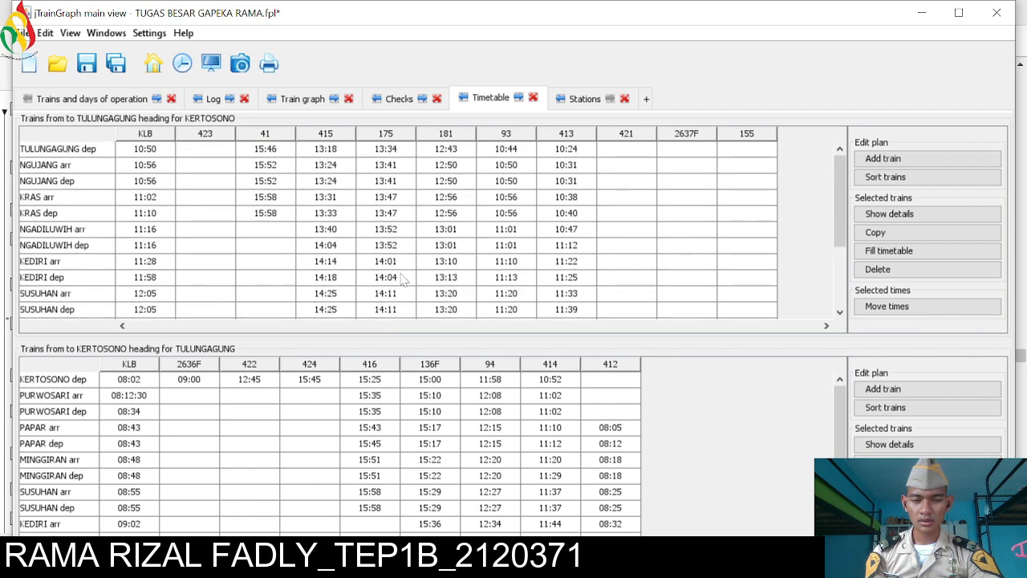
scroll(403, 279, "down", 3)
scroll(361, 273, "up", 3)
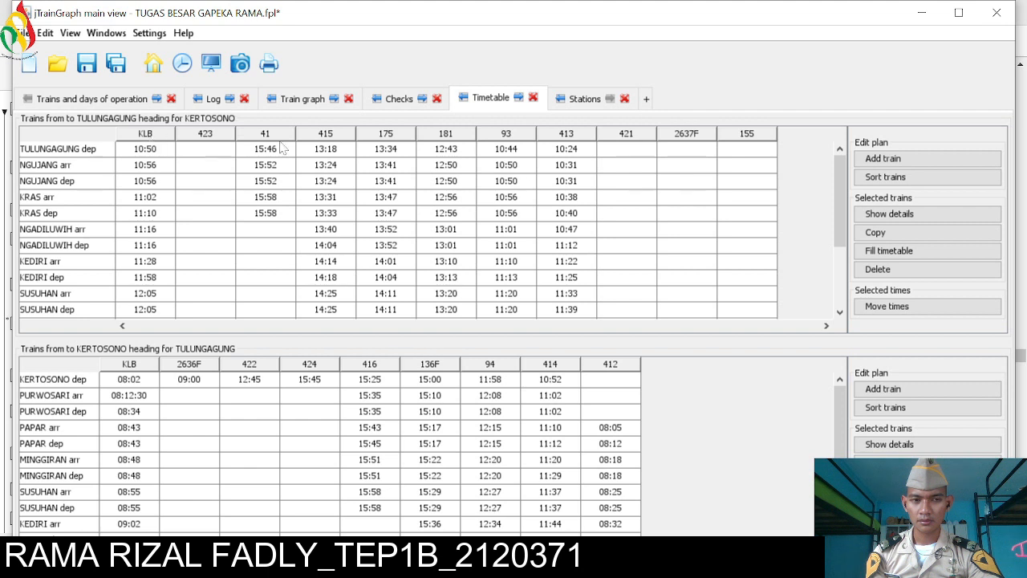
Display the train graph and rescale it so the whole 08:00 to 16:00 time span fits the view
left_click(305, 100)
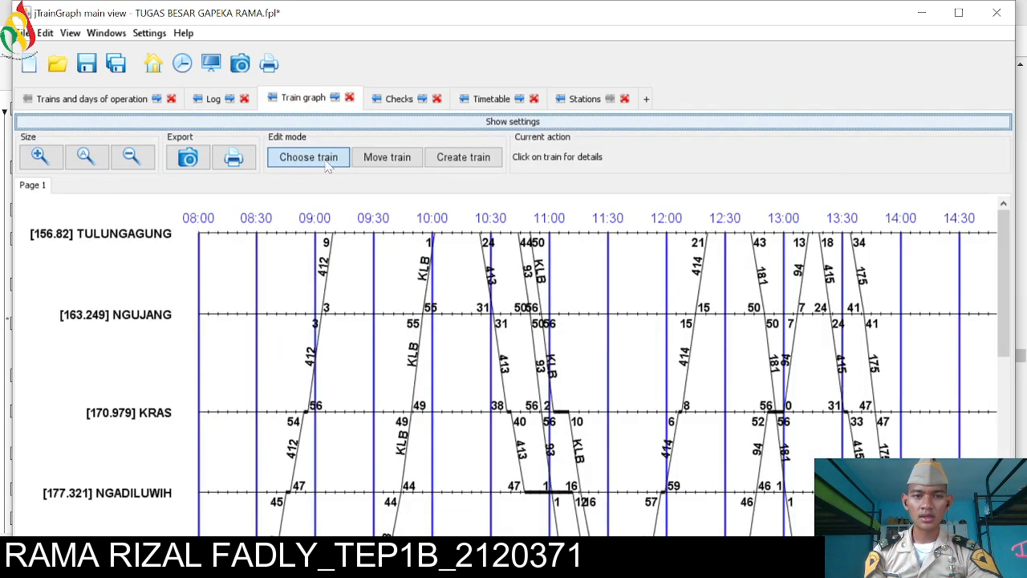
scroll(481, 249, "down", 3)
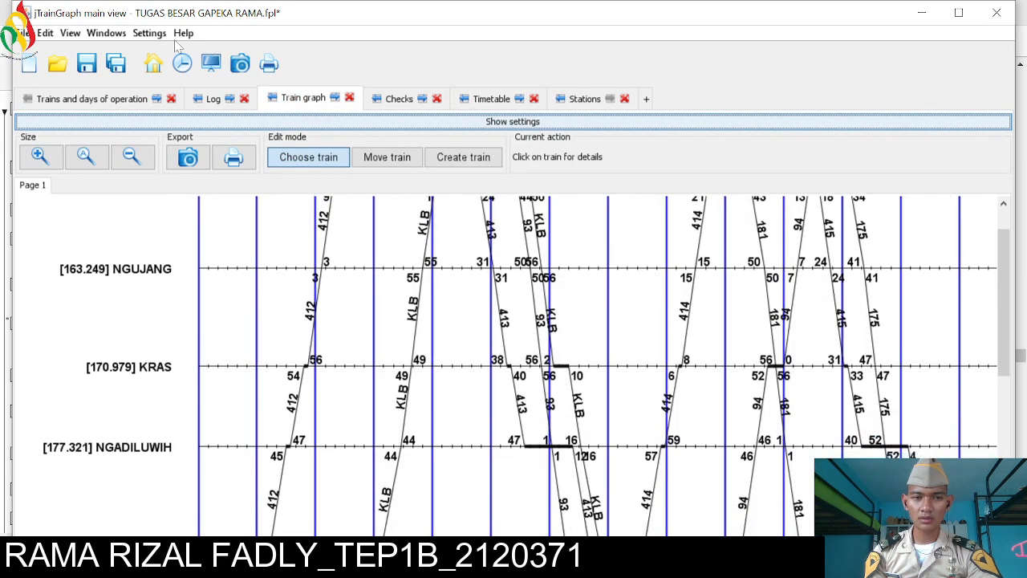
left_click(132, 158)
left_click(134, 160)
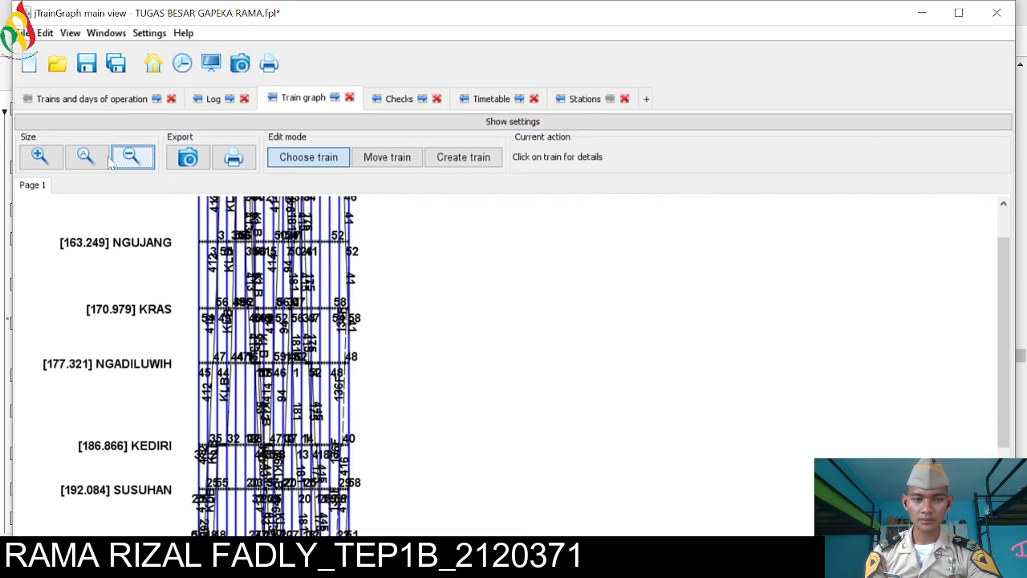
left_click(41, 159)
left_click(48, 160)
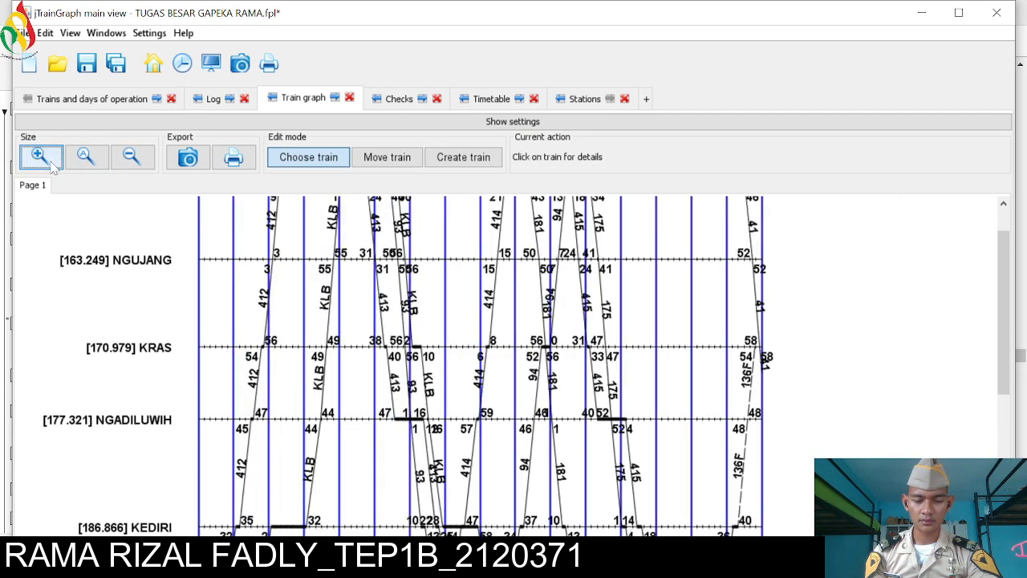
scroll(312, 303, "up", 2)
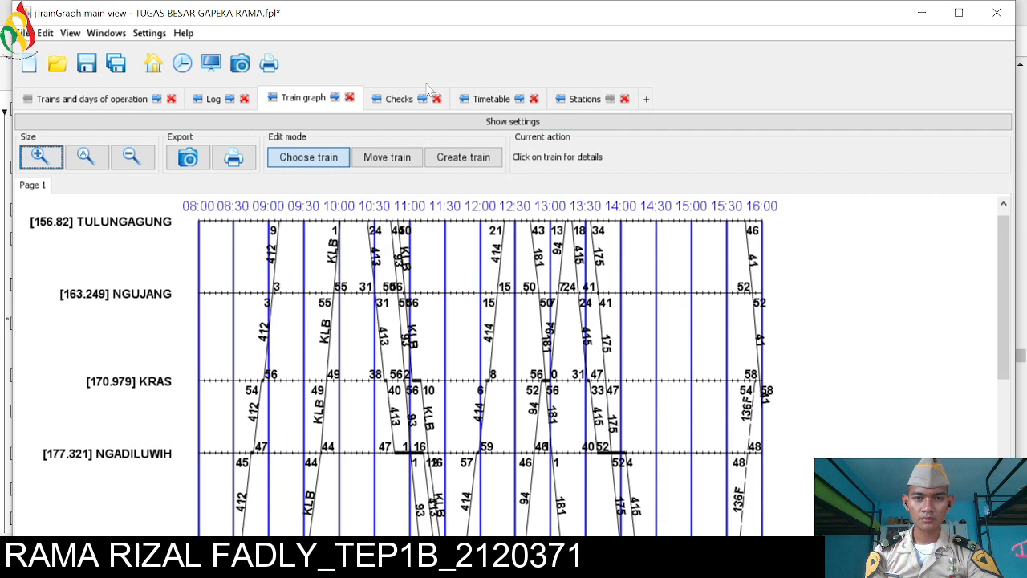
Return to the timetable and check the remaining rows of both directions down to their terminal stations
left_click(489, 99)
scroll(350, 193, "down", 3)
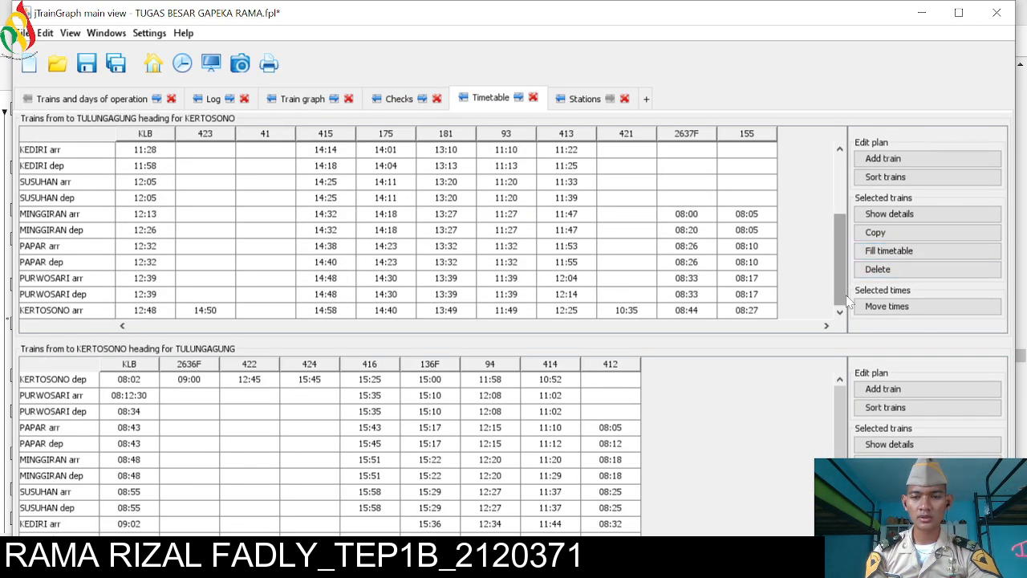
scroll(838, 426, "down", 2)
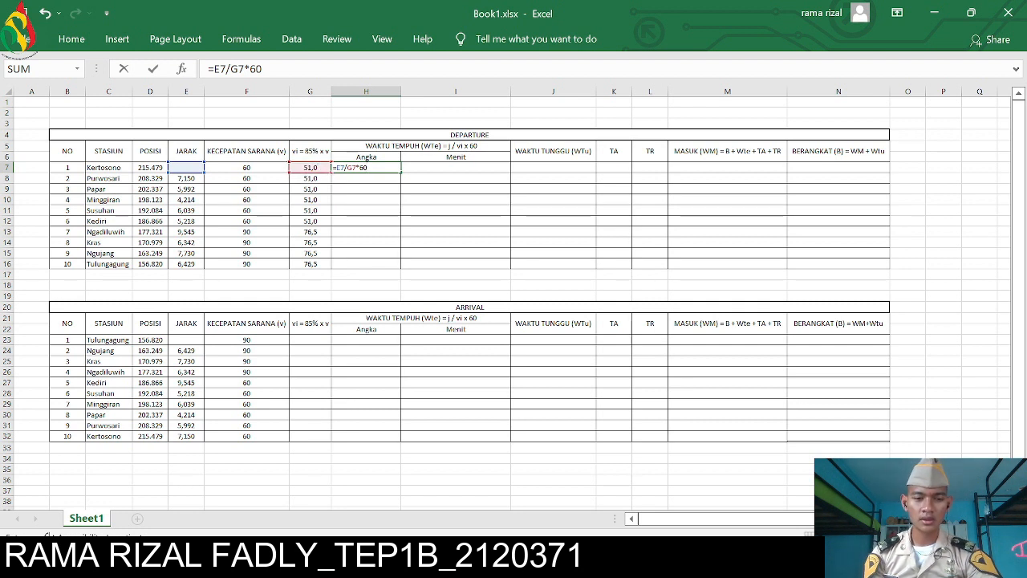
Switch to the Word document SO UJ GAPEKA.doc, read the supporting conditions for the KLB, and return to the Book1.xlsx workbook
key("Return")
key("alt+Tab")
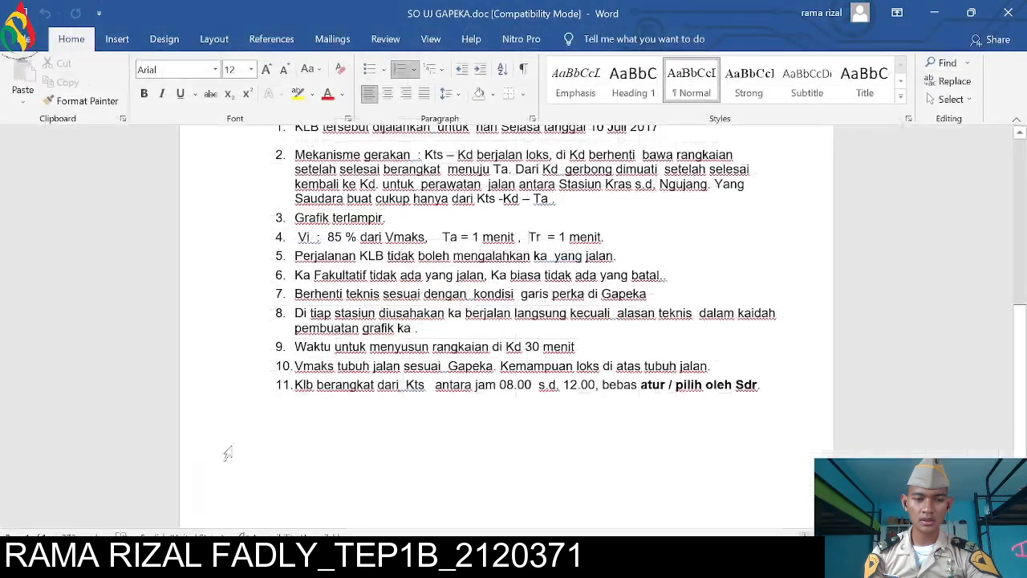
scroll(505, 321, "up", 2)
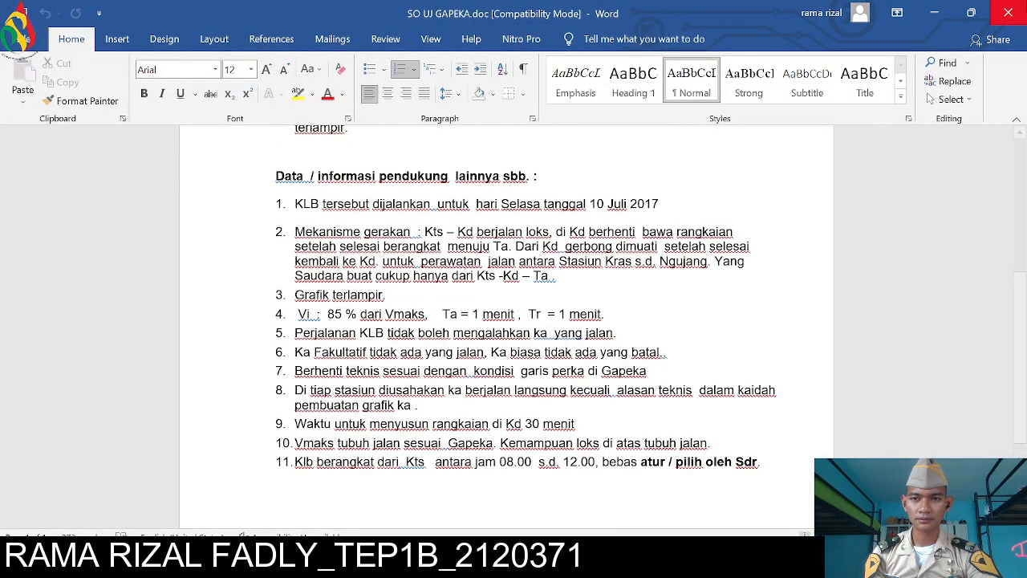
left_click(934, 12)
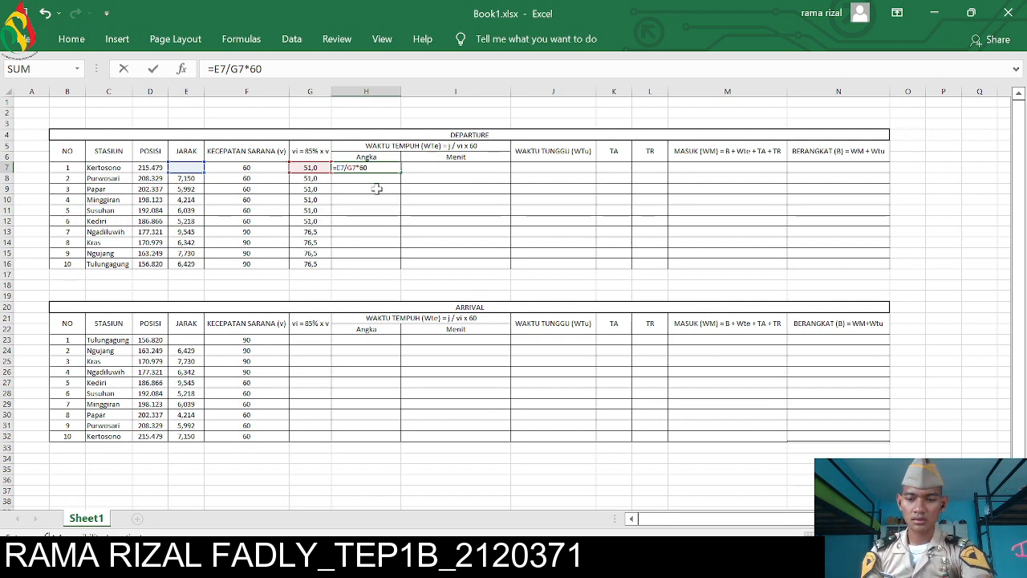
Clear the travel-time formula in cell H7 of the DEPARTURE table and start rebuilding it, dividing the distance in E7 by the row's speed
key("BackSpace")
key("BackSpace")
key("BackSpace")
key("BackSpace")
key("BackSpace")
key("BackSpace")
key("BackSpace")
key("BackSpace")
key("BackSpace")
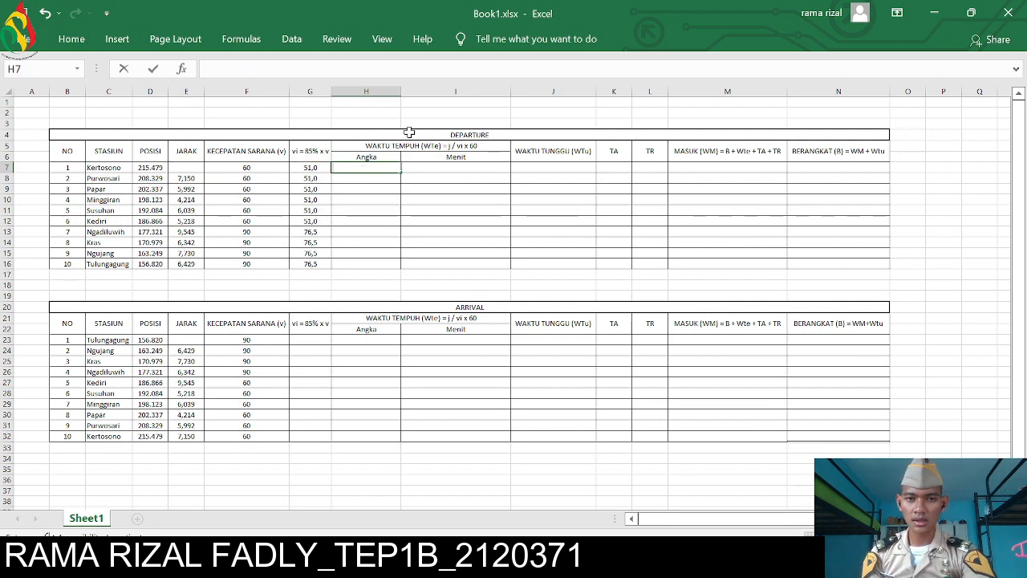
type("=")
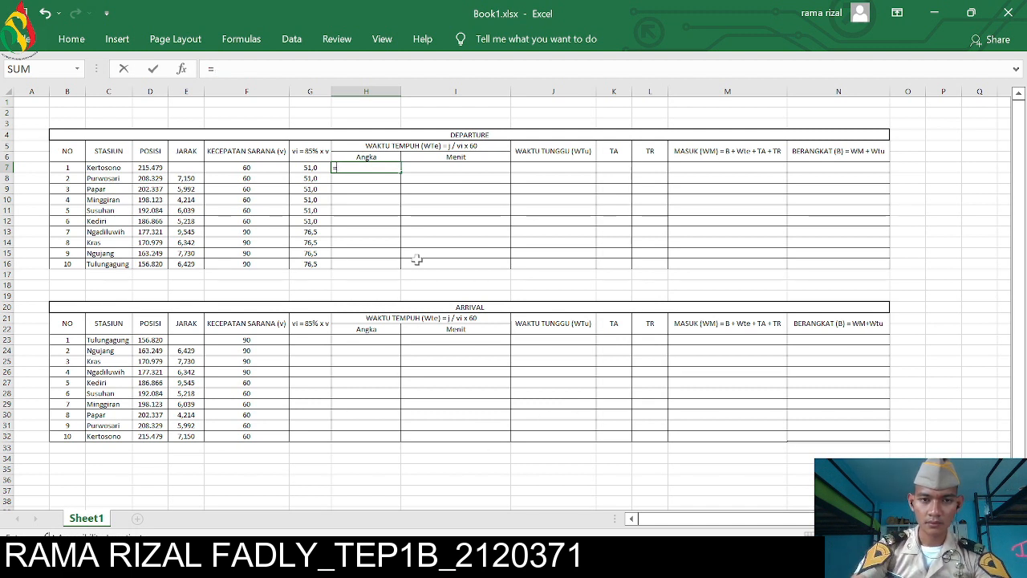
left_click(185, 169)
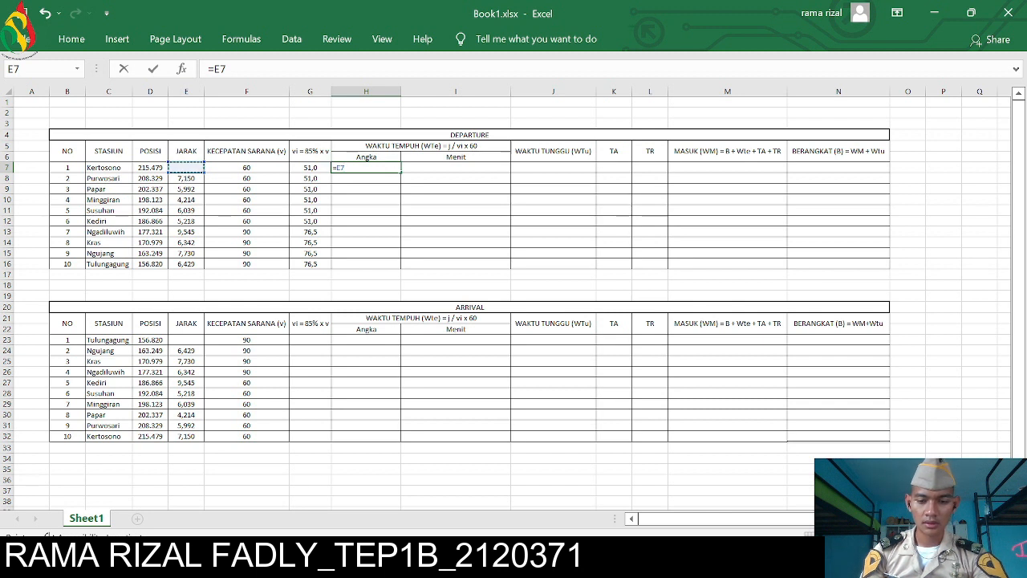
type("/")
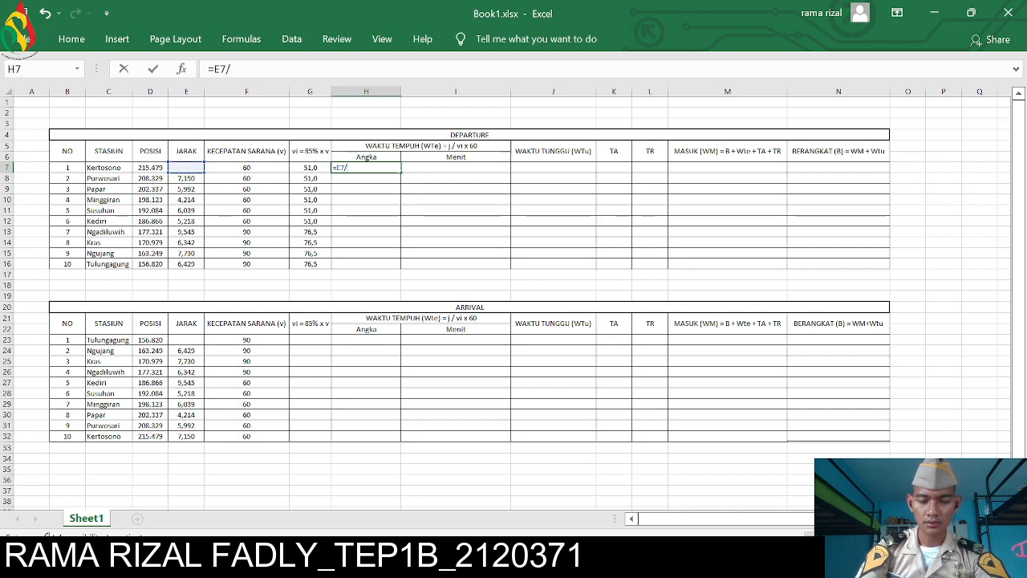
left_click(280, 167)
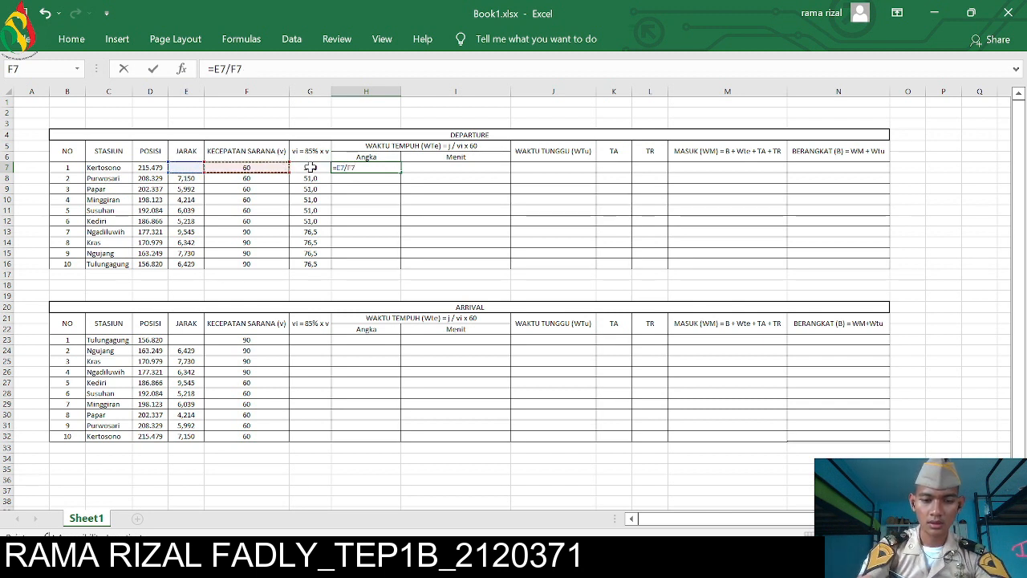
type("*")
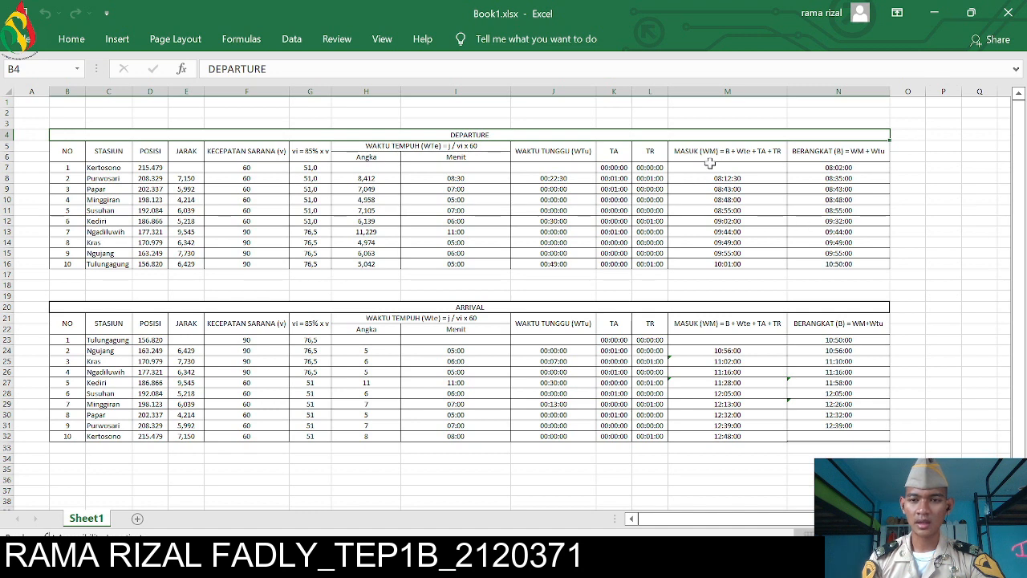
Switch from the workbook to jTrainGraph and review the KLB arrival and departure times at each station in both directions
left_click(937, 12)
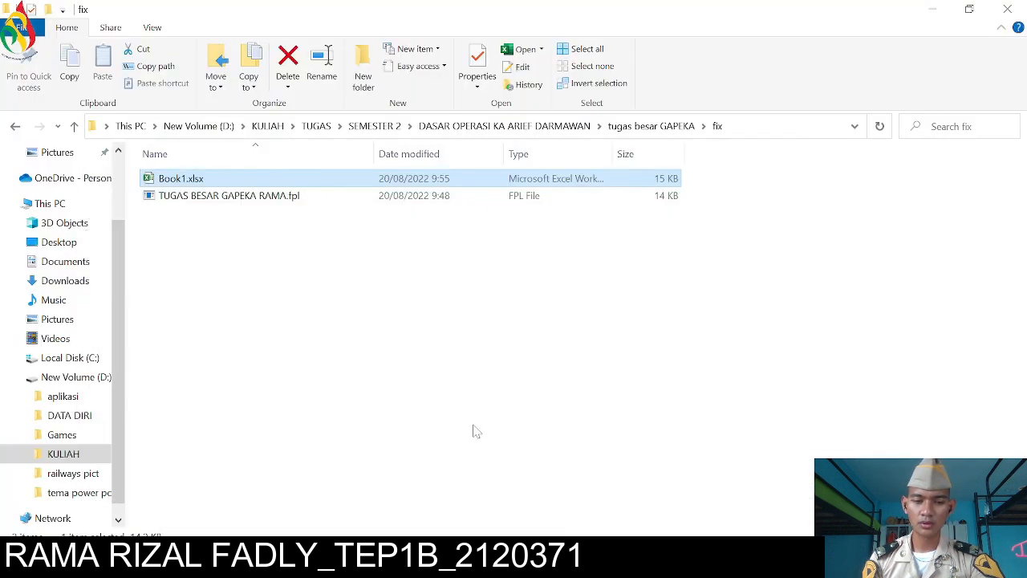
key("alt+Tab")
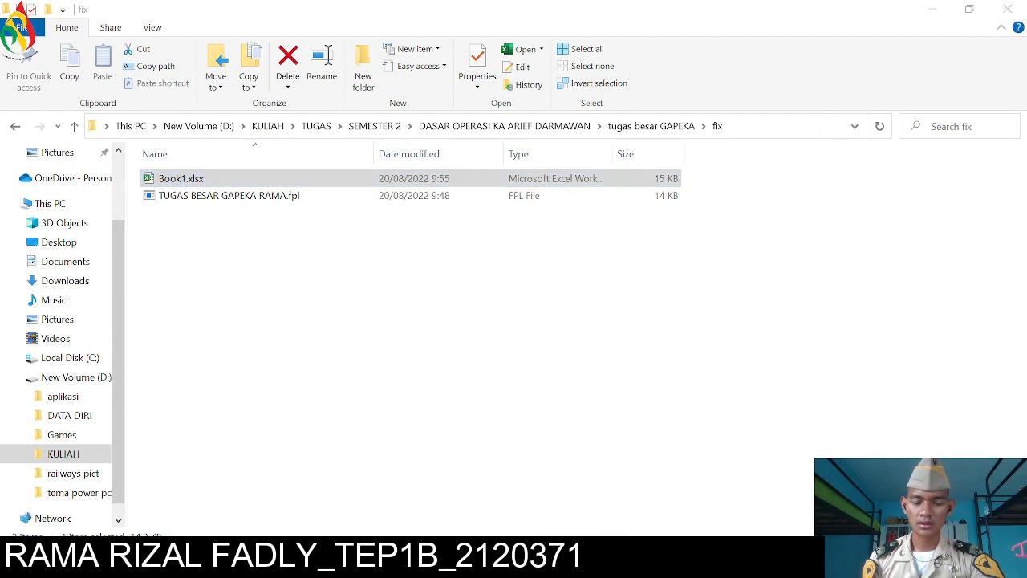
scroll(172, 228, "up", 3)
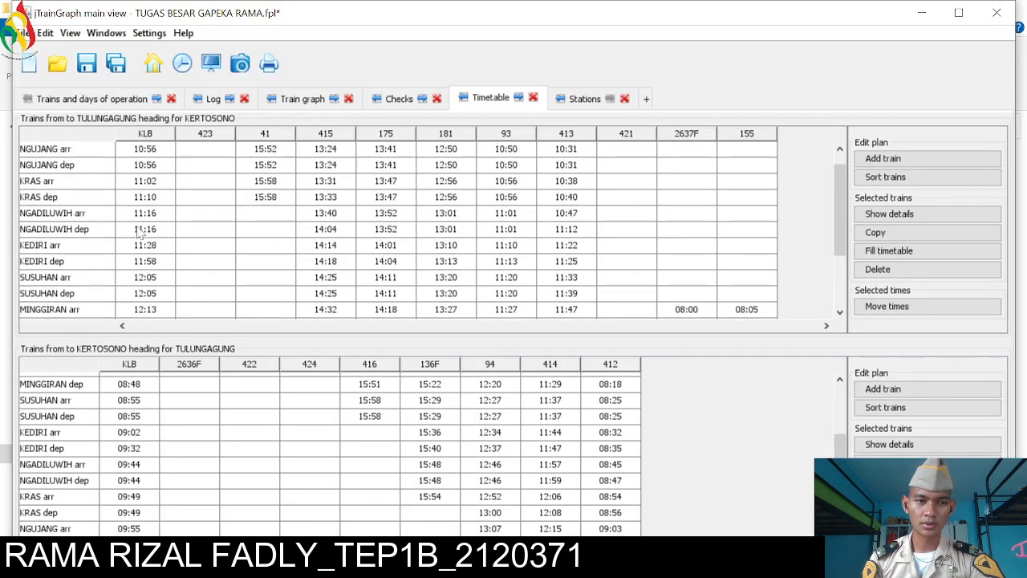
scroll(140, 450, "up", 2)
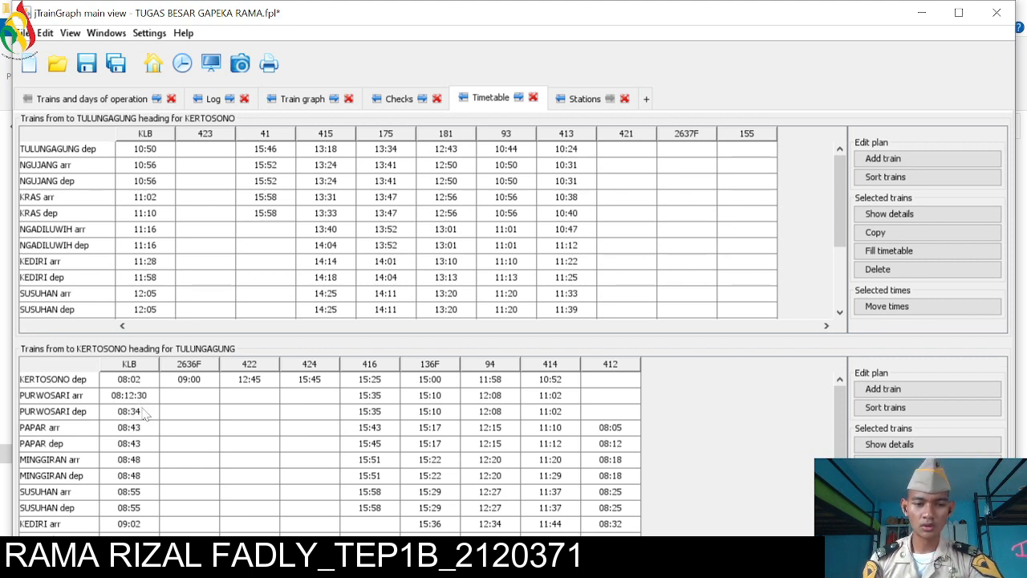
scroll(144, 413, "down", 1)
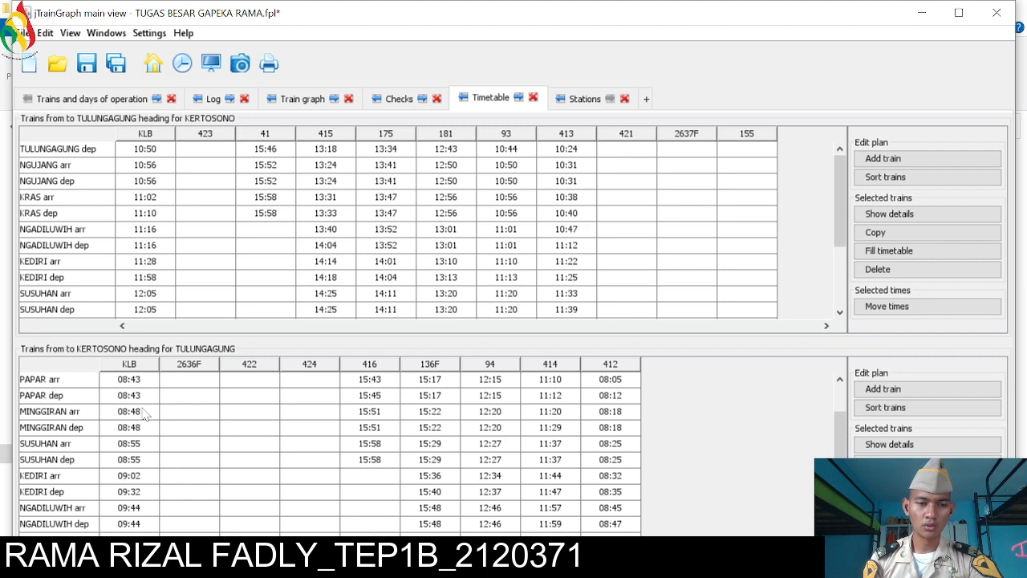
scroll(145, 413, "up", 1)
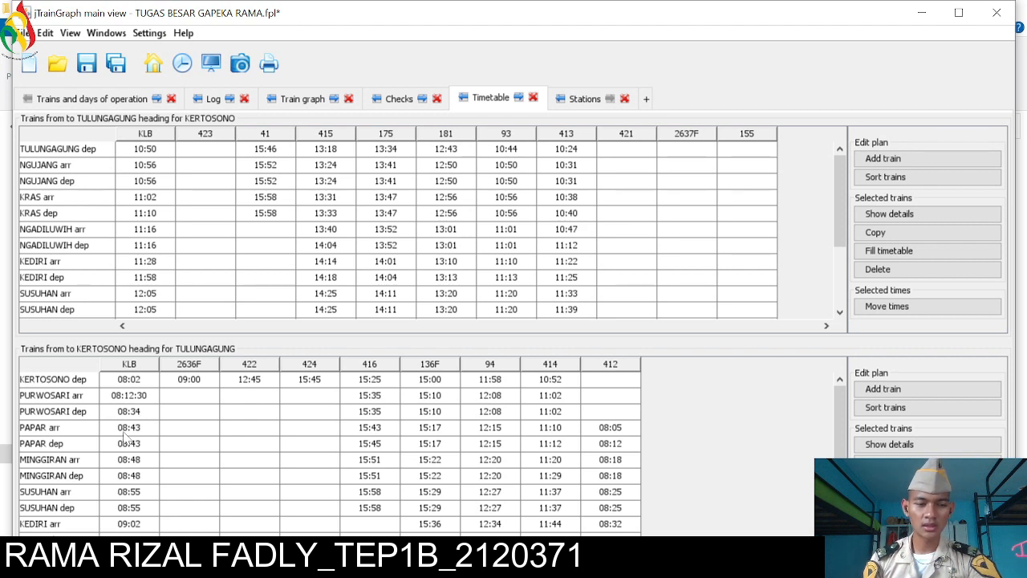
scroll(124, 437, "down", 3)
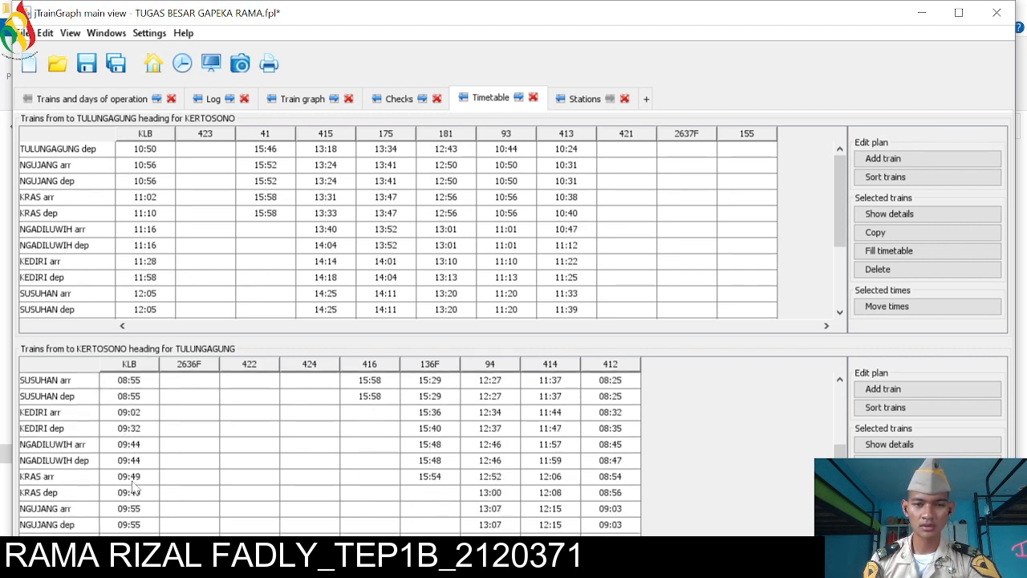
scroll(241, 426, "up", 3)
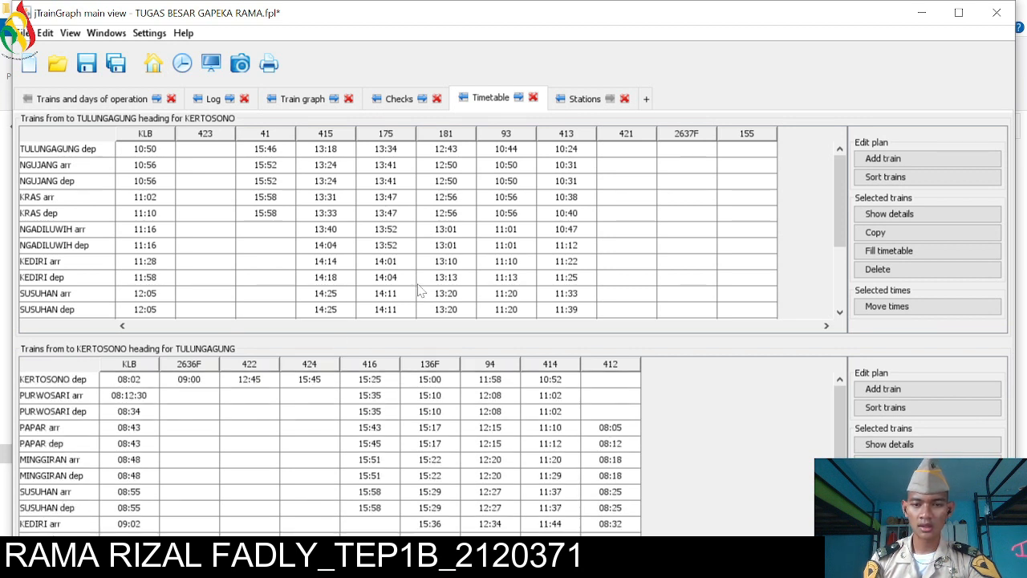
Display the train graph enlarged and examine the KLB paths, stops and crossings with other trains from TULUNGAGUNG to SUSUHAN
left_click(312, 103)
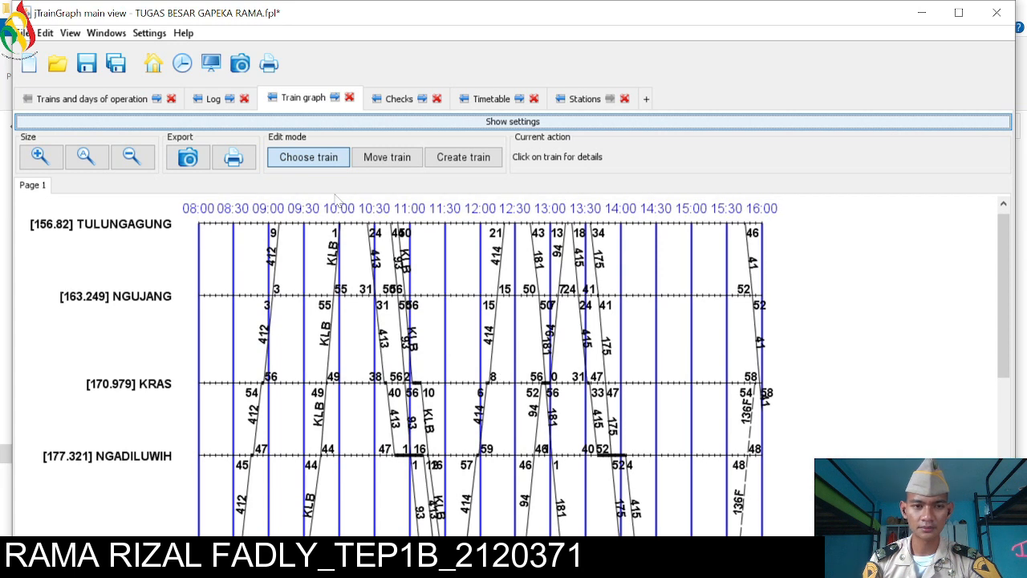
left_click(38, 148)
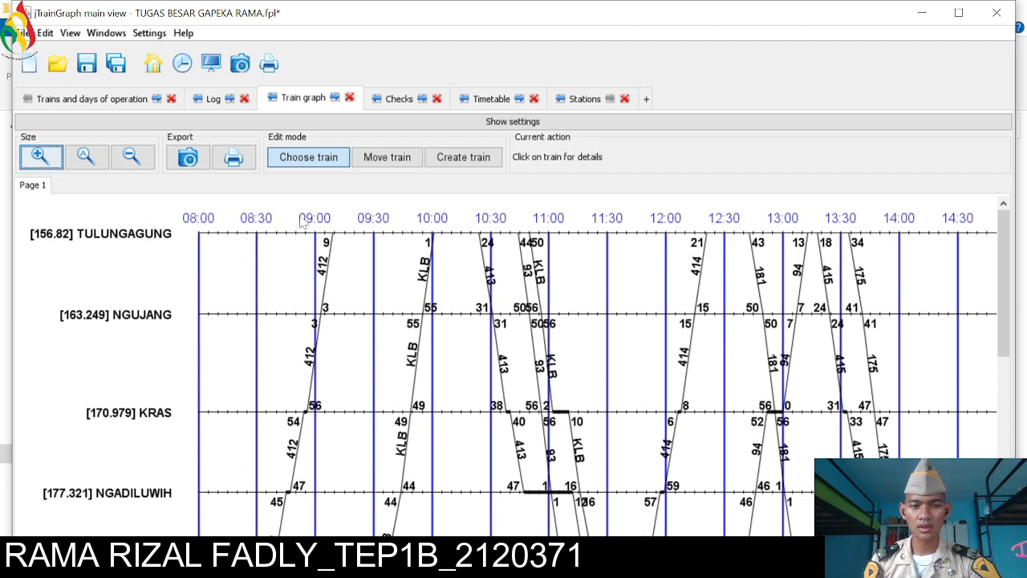
scroll(393, 236, "down", 1)
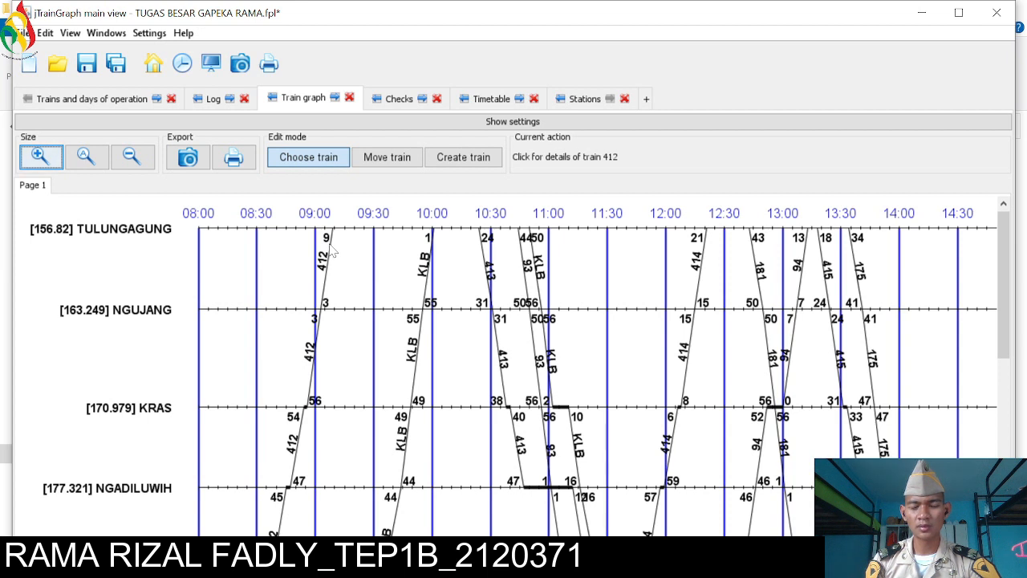
scroll(503, 321, "down", 3)
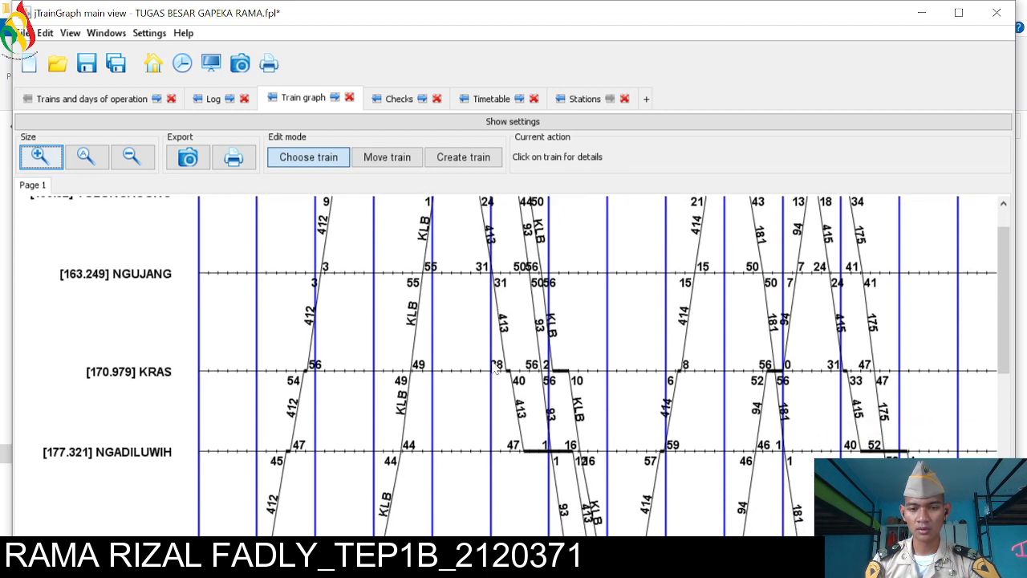
scroll(496, 365, "down", 5)
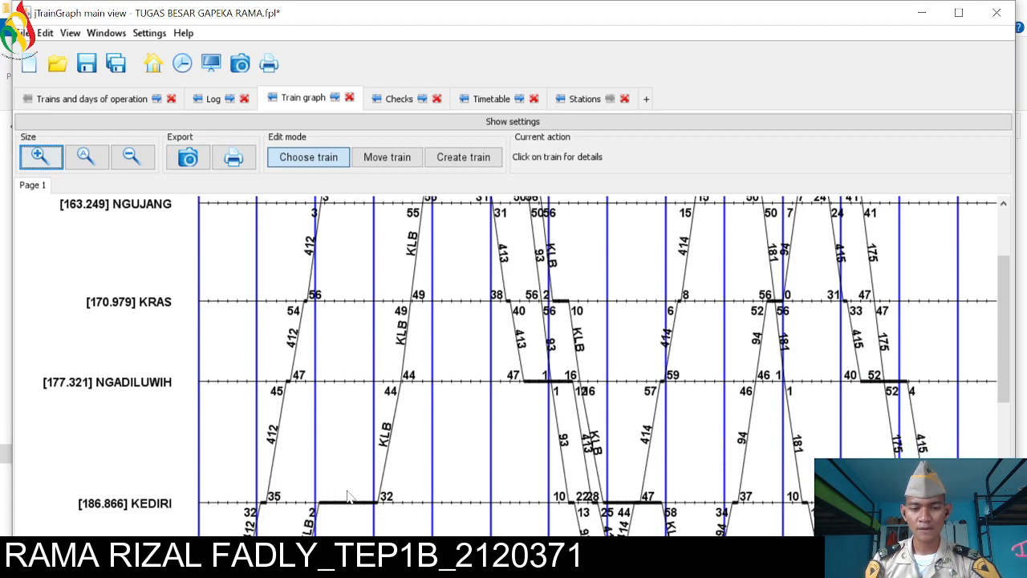
scroll(272, 508, "down", 2)
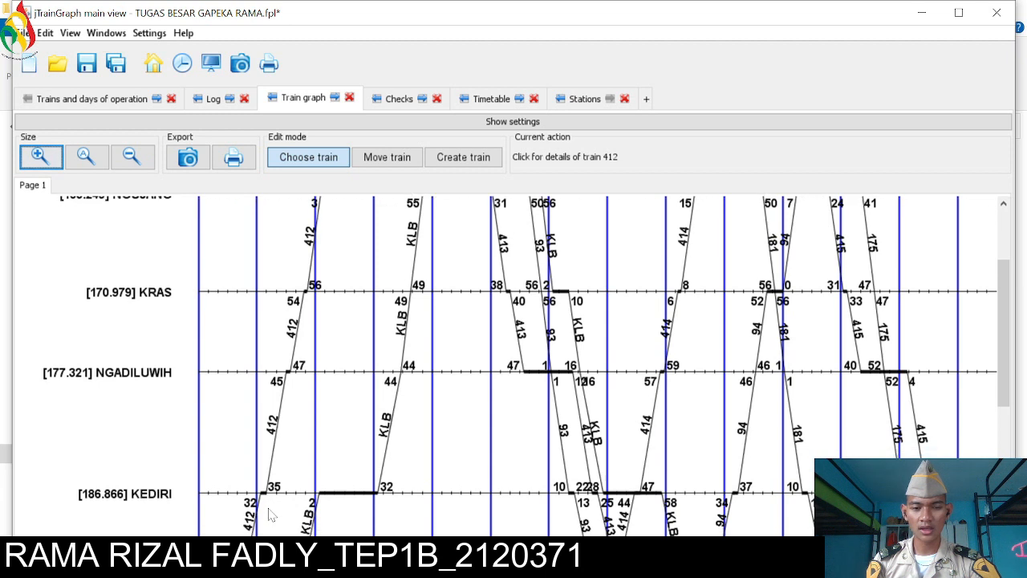
scroll(271, 508, "down", 5)
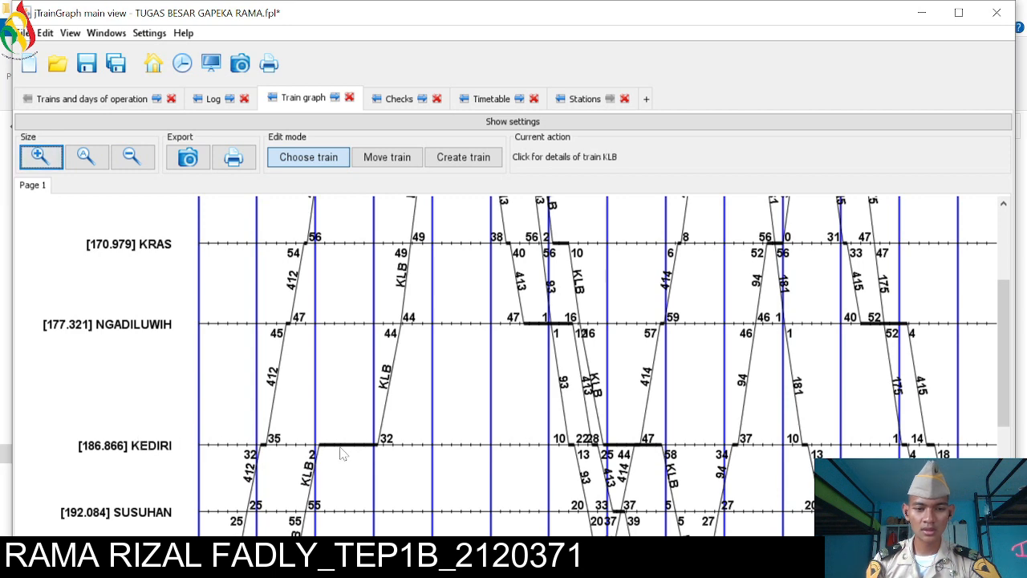
Examine the KLB paths and their crossings with other trains on the train graph between NGUJANG and SUSUHAN
scroll(328, 439, "up", 6)
scroll(350, 372, "up", 5)
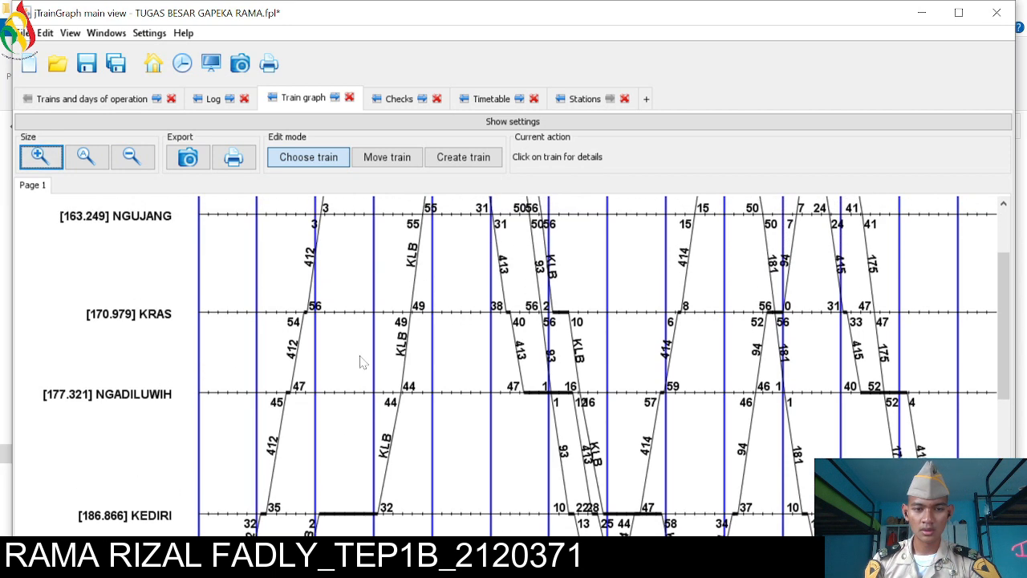
scroll(316, 520, "down", 6)
scroll(321, 502, "down", 1)
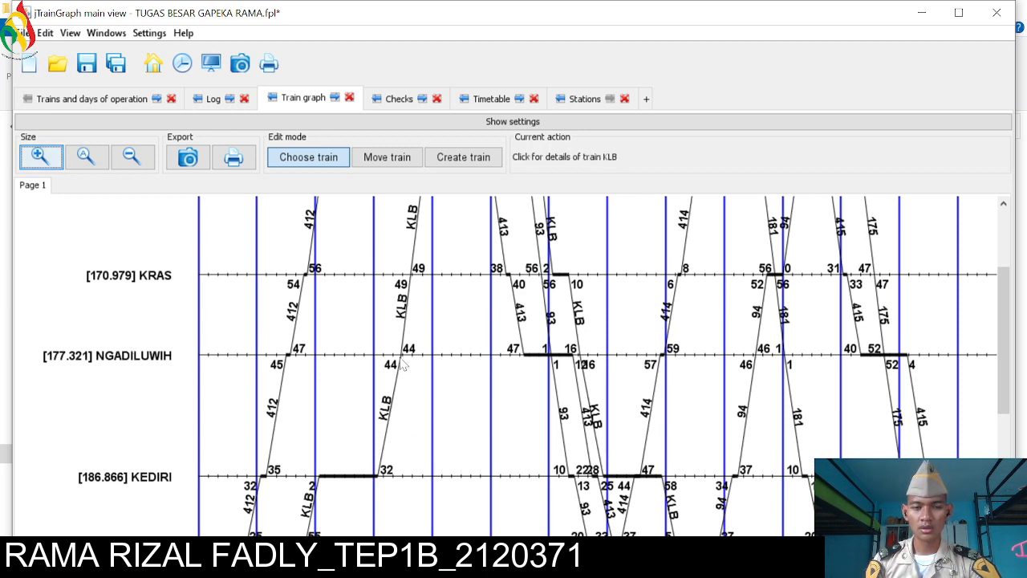
scroll(441, 377, "down", 2)
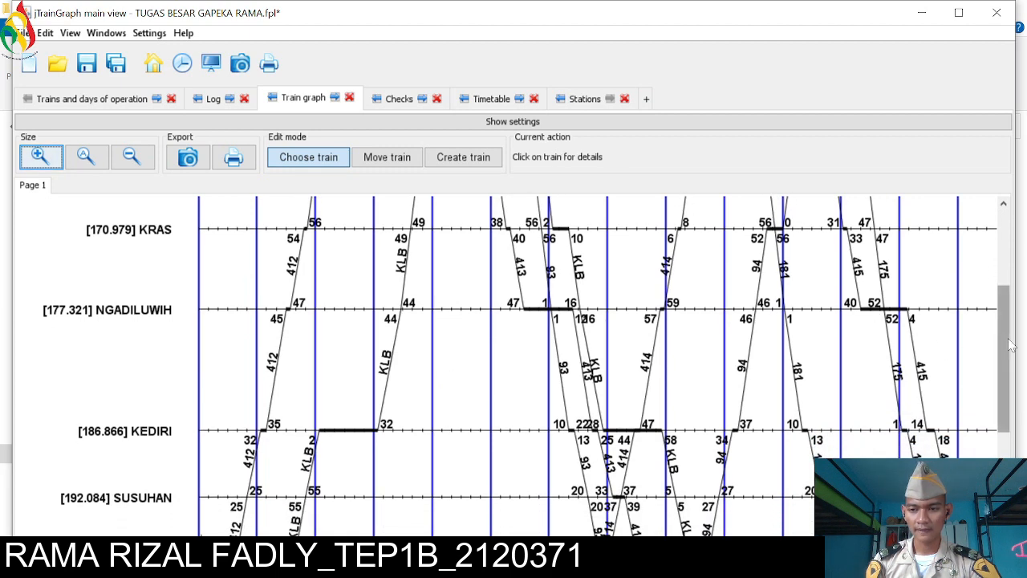
left_click_drag(1004, 357, 993, 329)
Review the rule check results for the plan and compare them with the timetable and the train graph
left_click(399, 97)
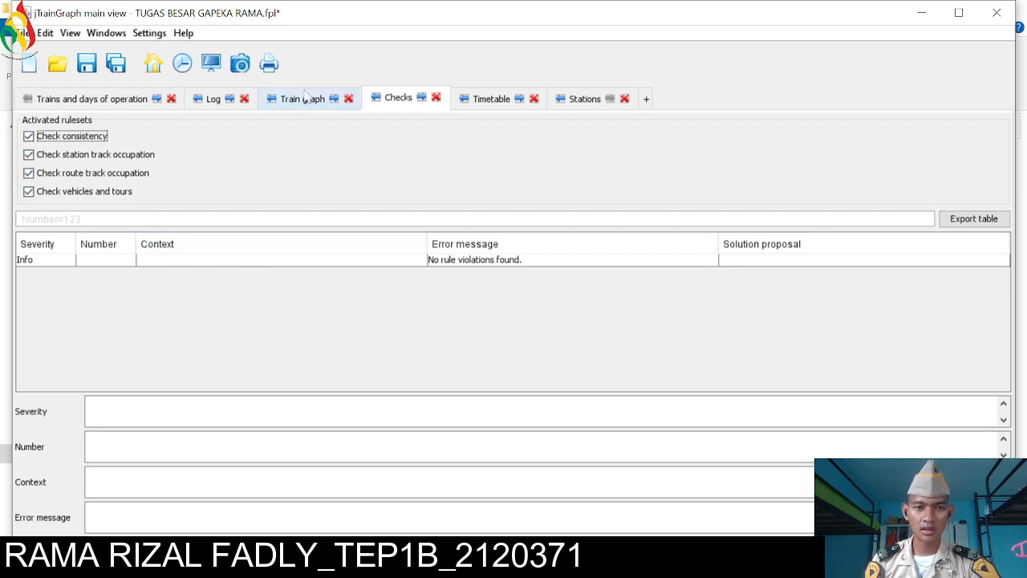
left_click(497, 101)
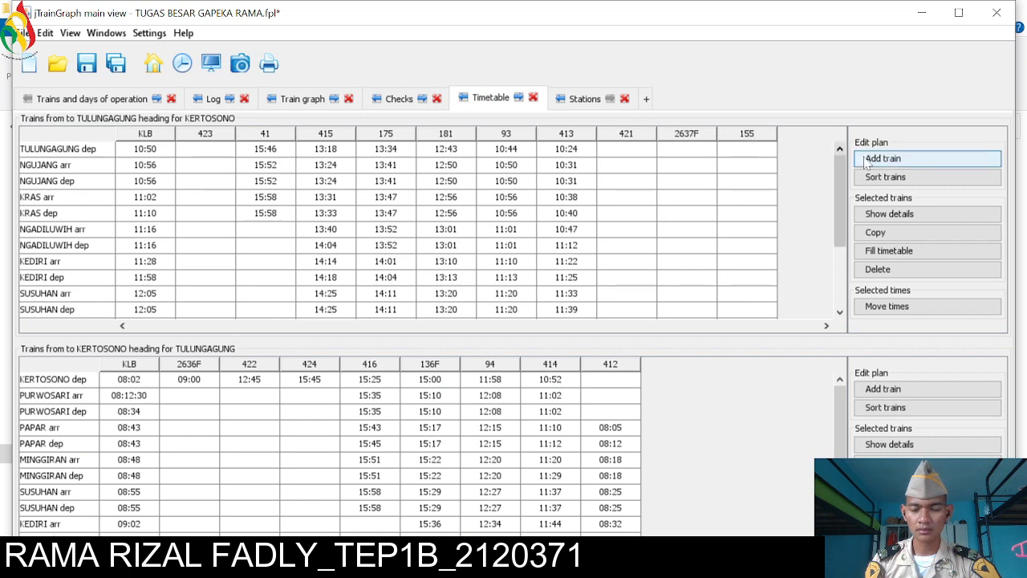
left_click(396, 98)
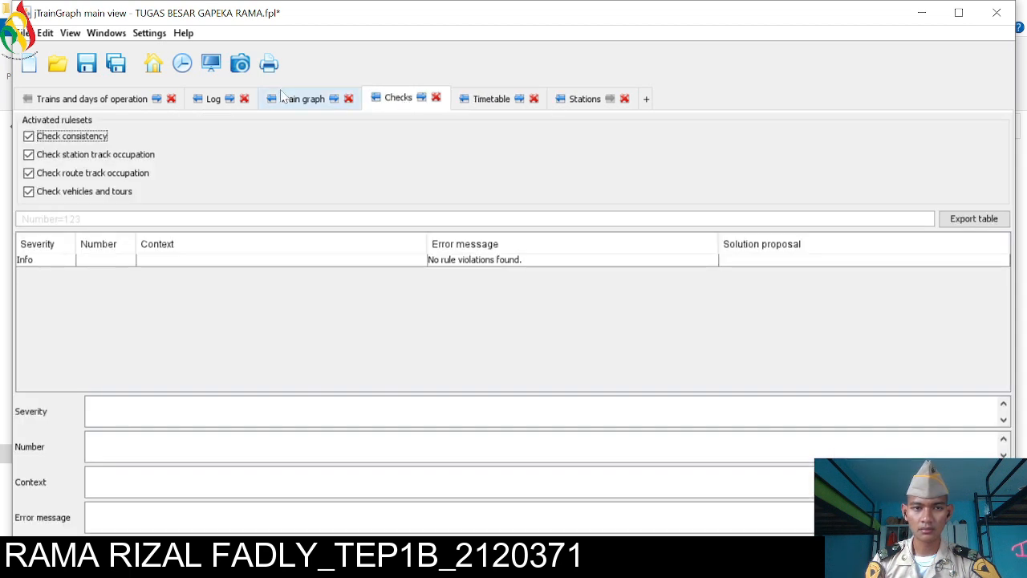
left_click(295, 98)
left_click(399, 100)
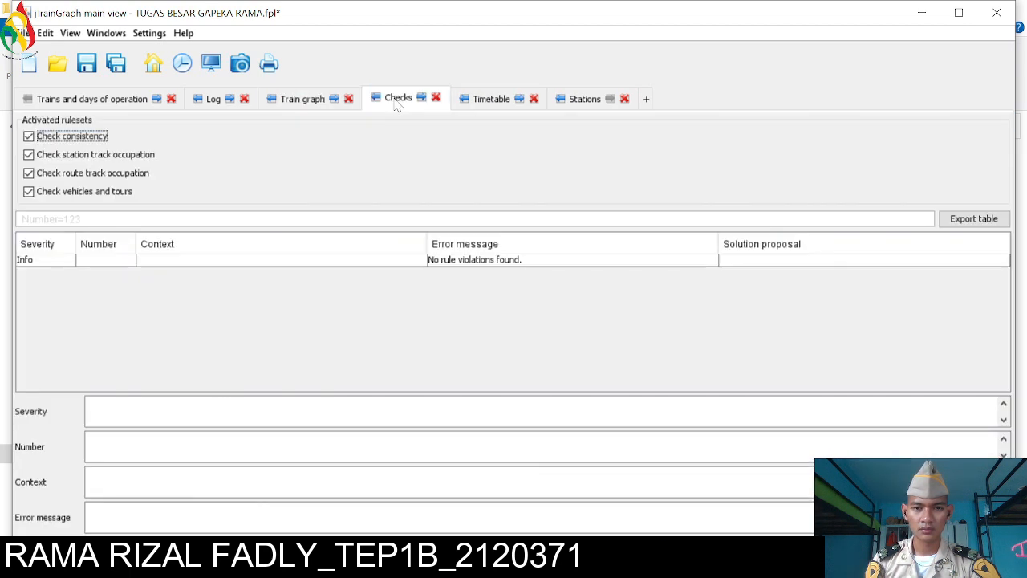
Set the TULUNGAGUNG departure track of the KLB heading for KERTOSONO to 1 and review the rule checks
left_click(491, 99)
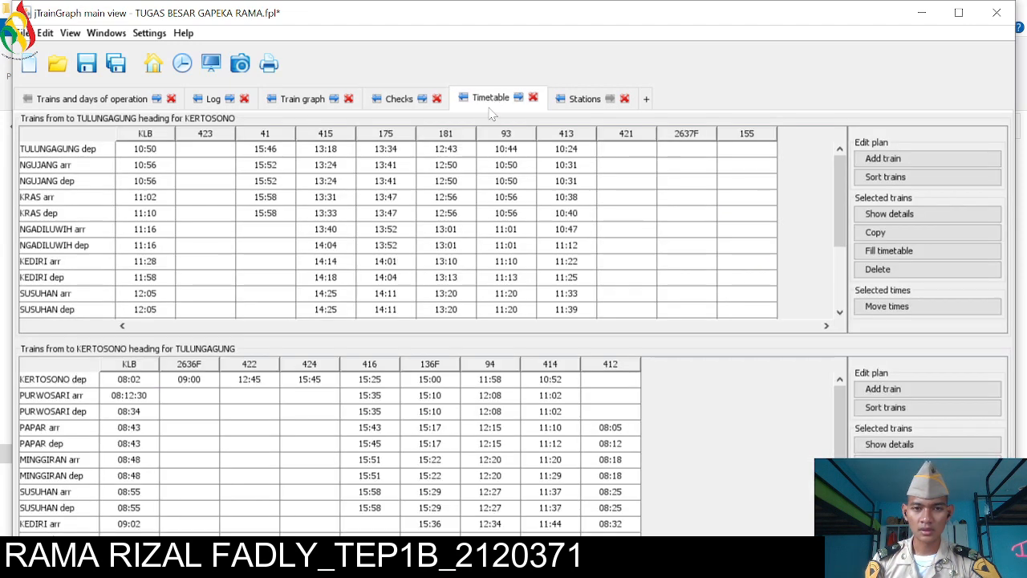
left_click(147, 151)
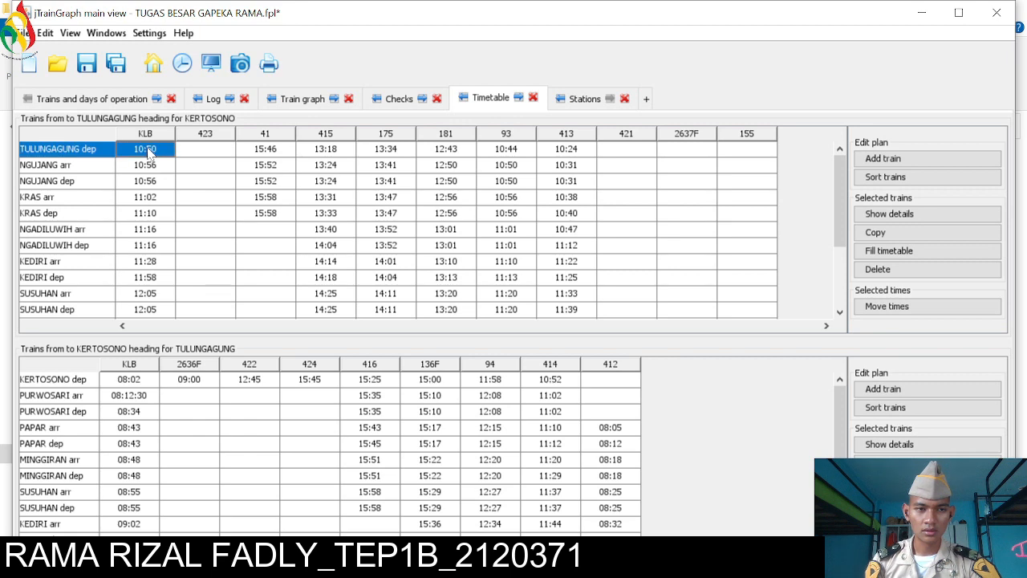
right_click(147, 152)
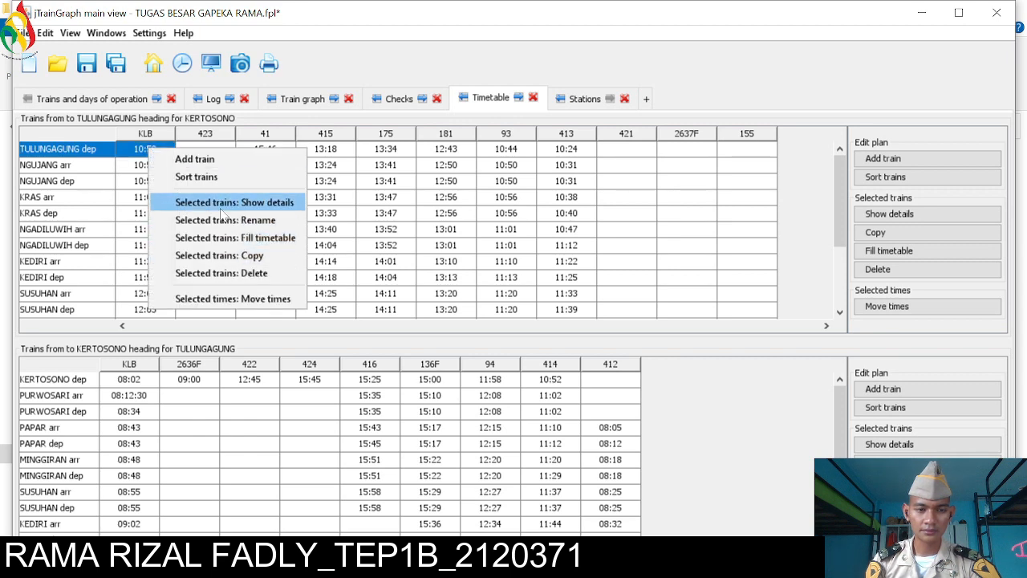
left_click(225, 202)
left_click(217, 146)
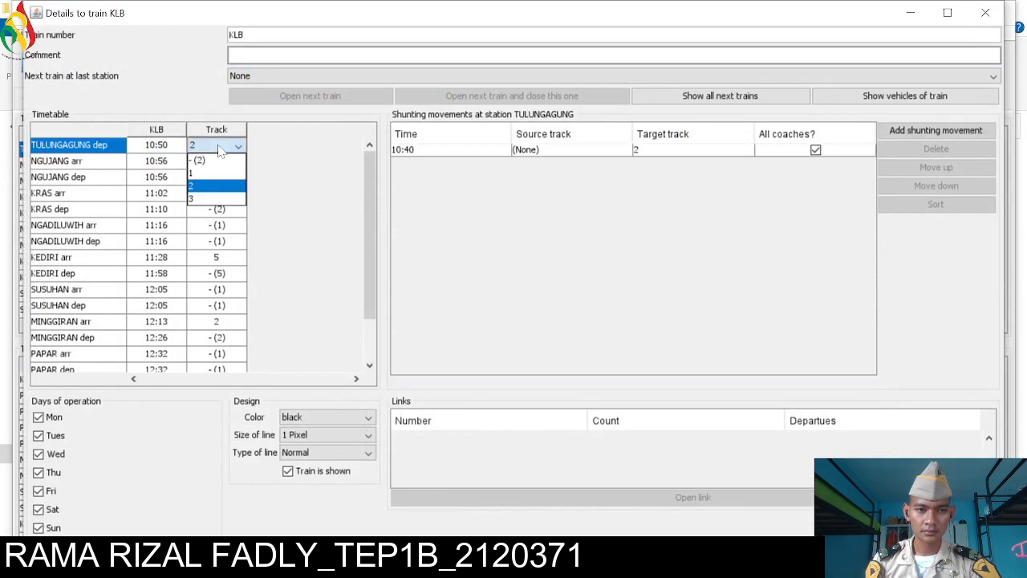
left_click(222, 182)
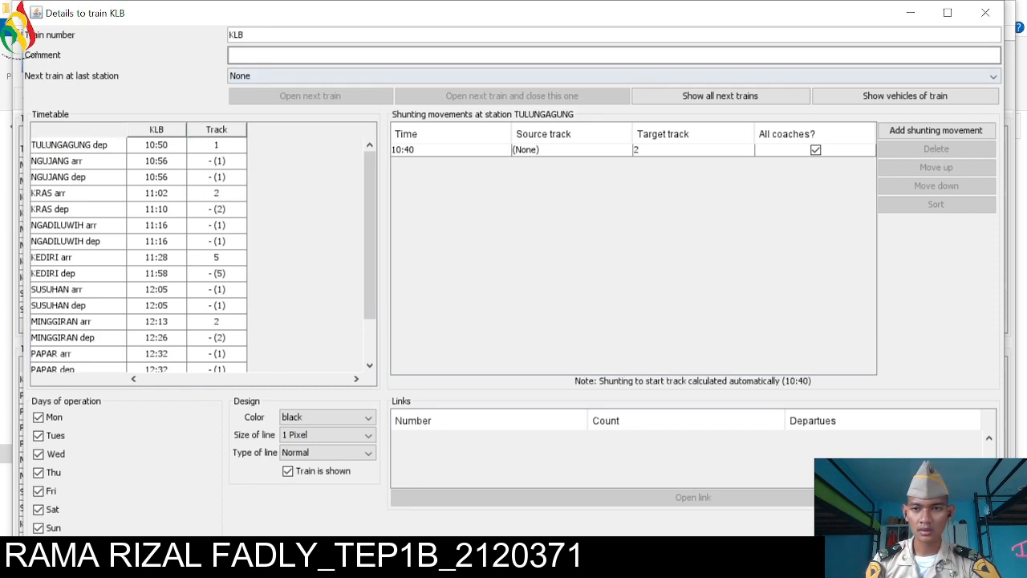
left_click(985, 14)
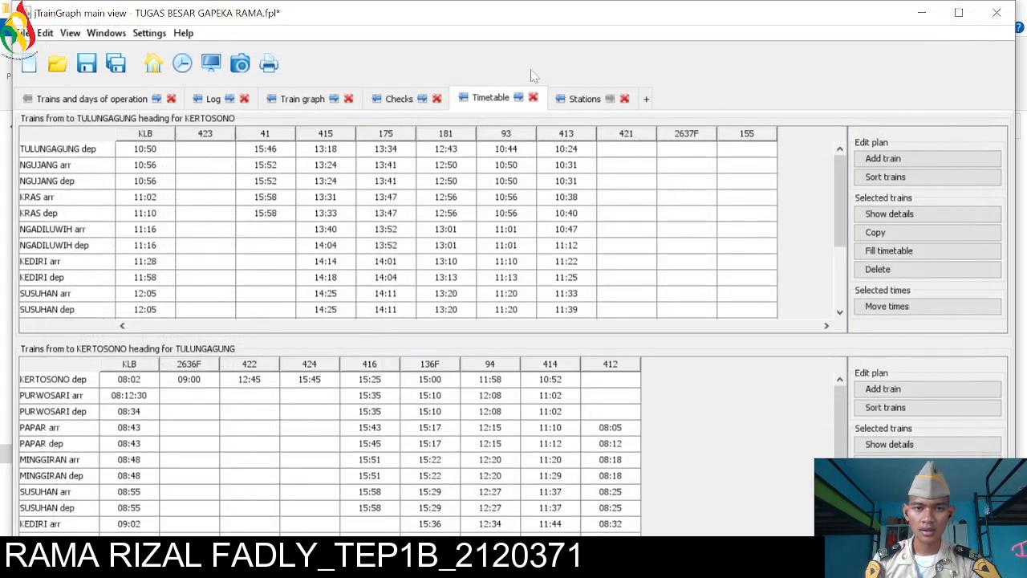
left_click(401, 97)
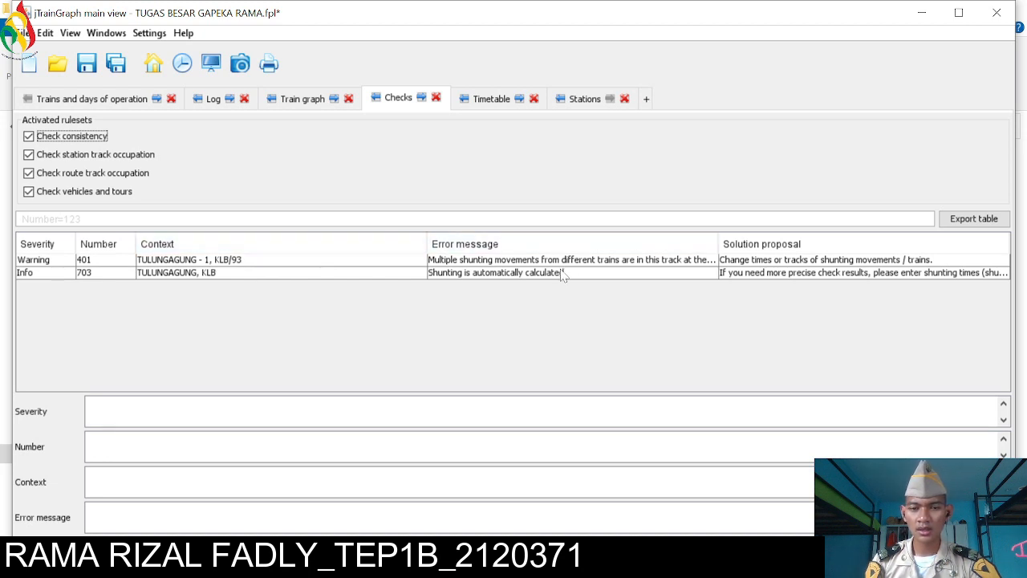
Set the TULUNGAGUNG departure track of the KLB heading for KERTOSONO to 3 and review the rule checks again
left_click(487, 99)
left_click(152, 150)
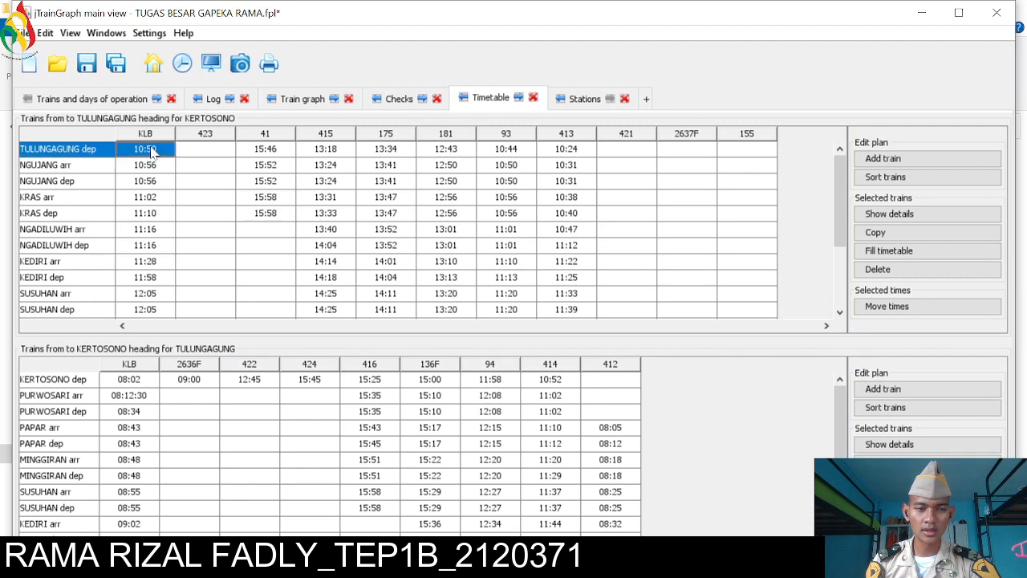
right_click(152, 151)
left_click(233, 201)
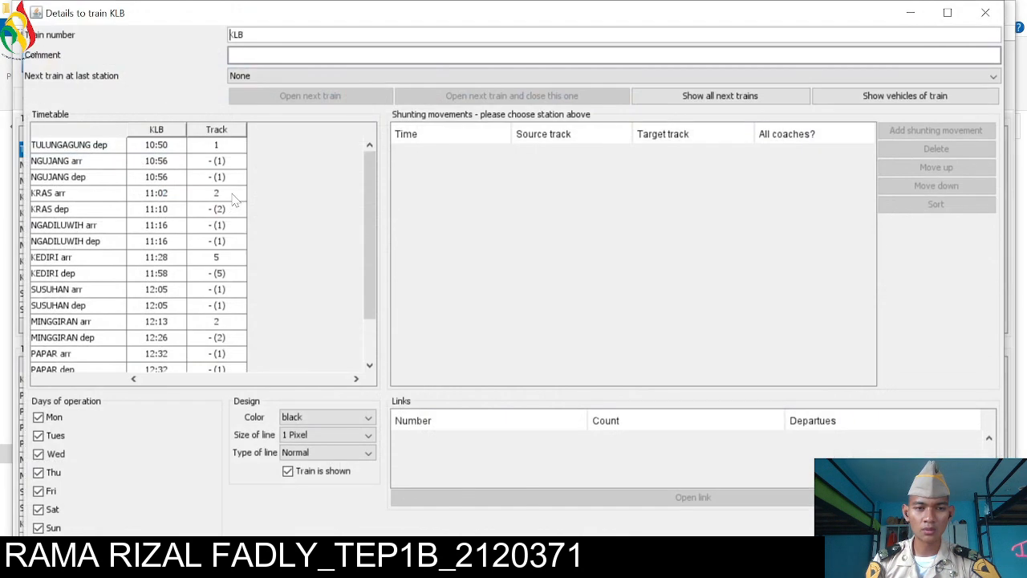
left_click(210, 148)
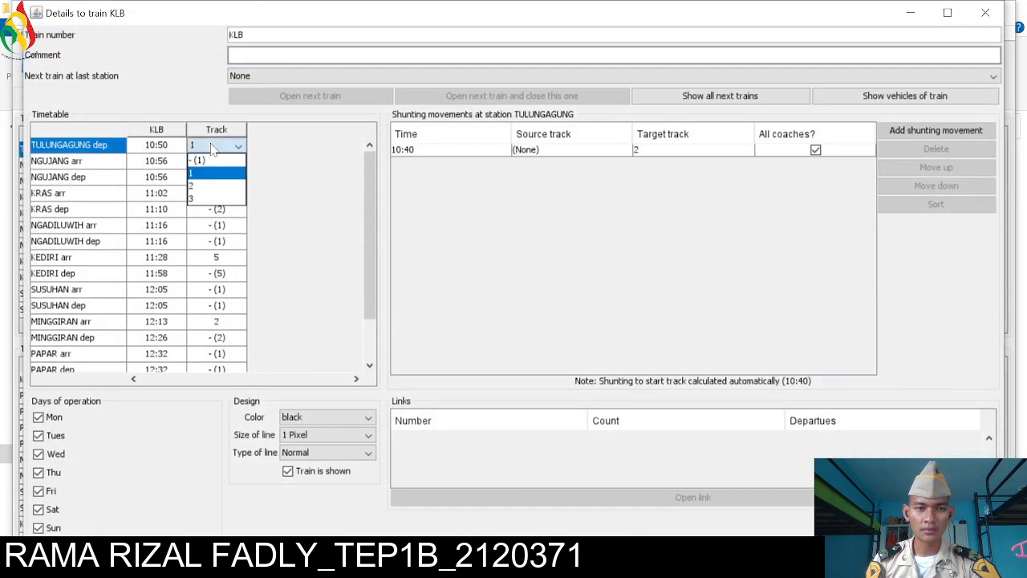
left_click(219, 198)
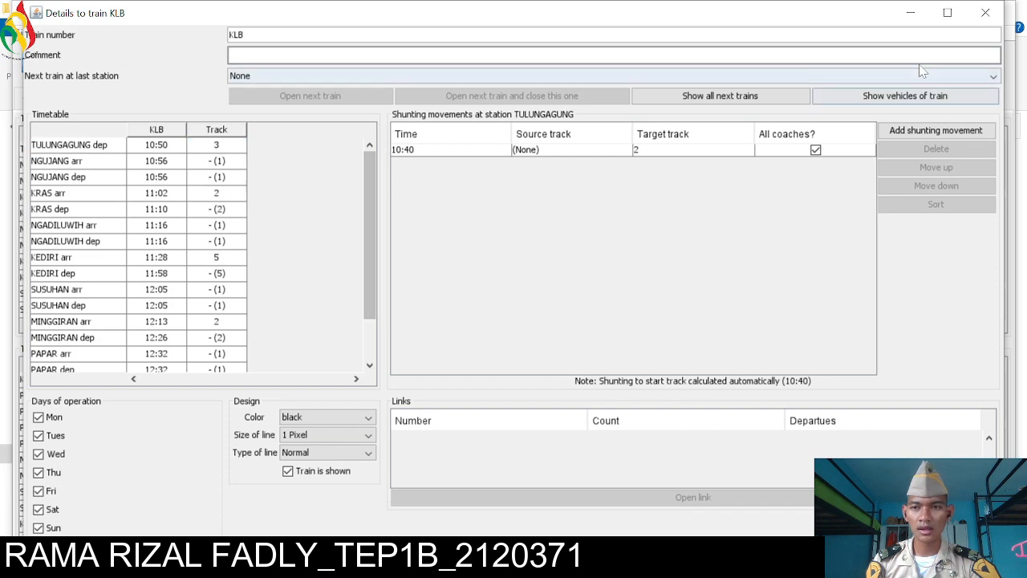
left_click(985, 13)
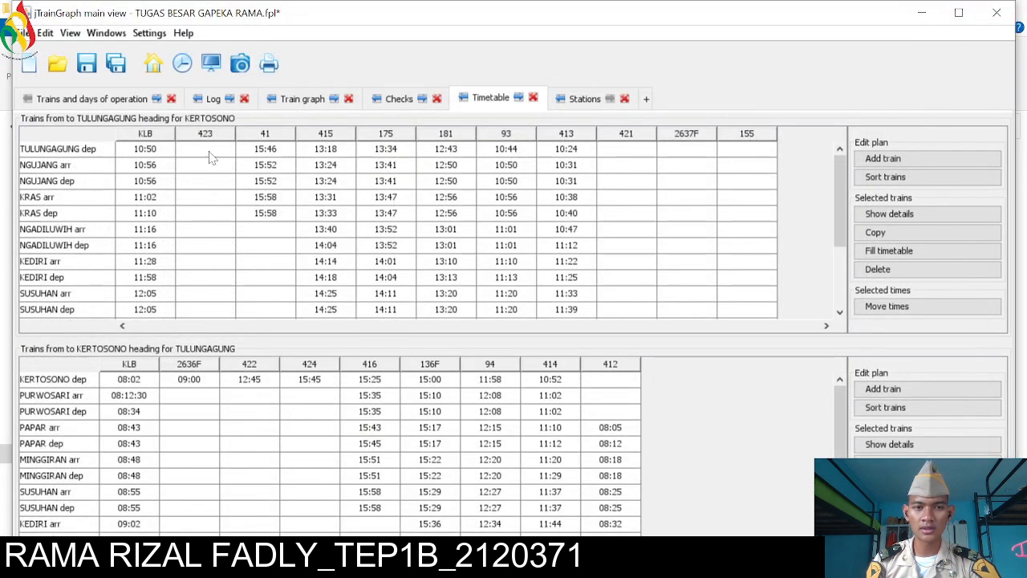
left_click(414, 102)
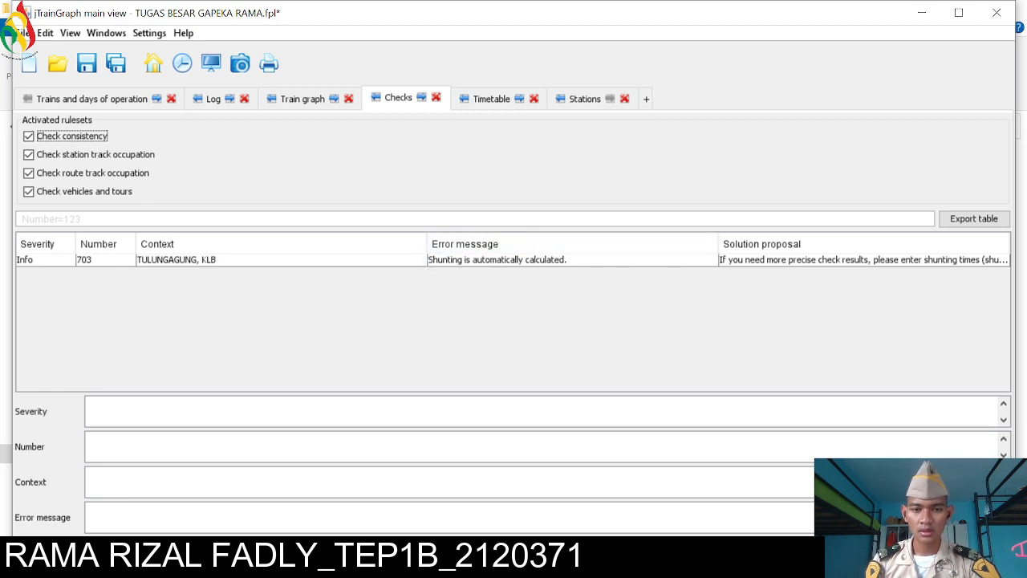
Clear all shunting movements at TULUNGAGUNG from the KLB's details, including a newly added one from track 2
left_click(493, 105)
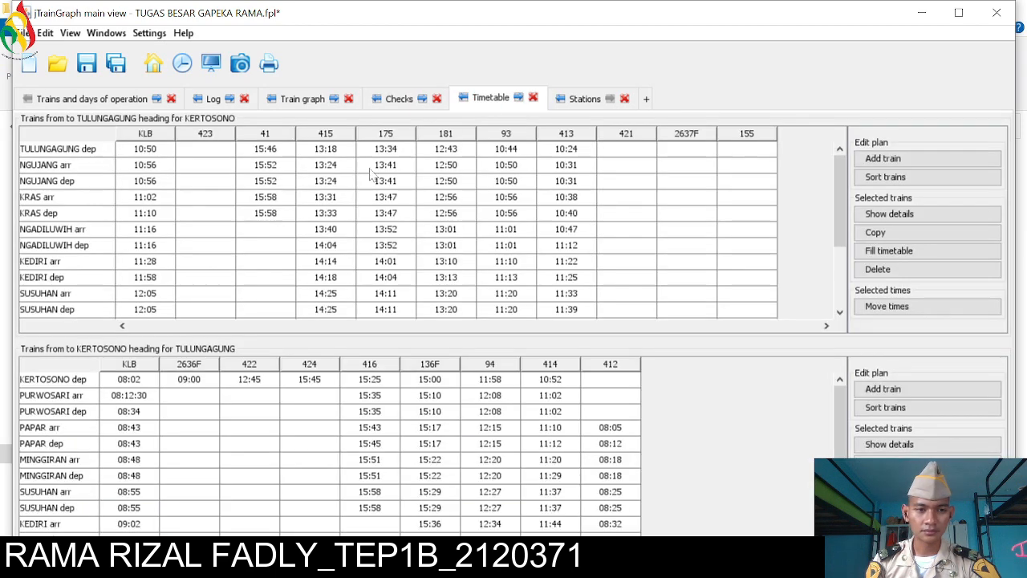
left_click(148, 150)
right_click(148, 150)
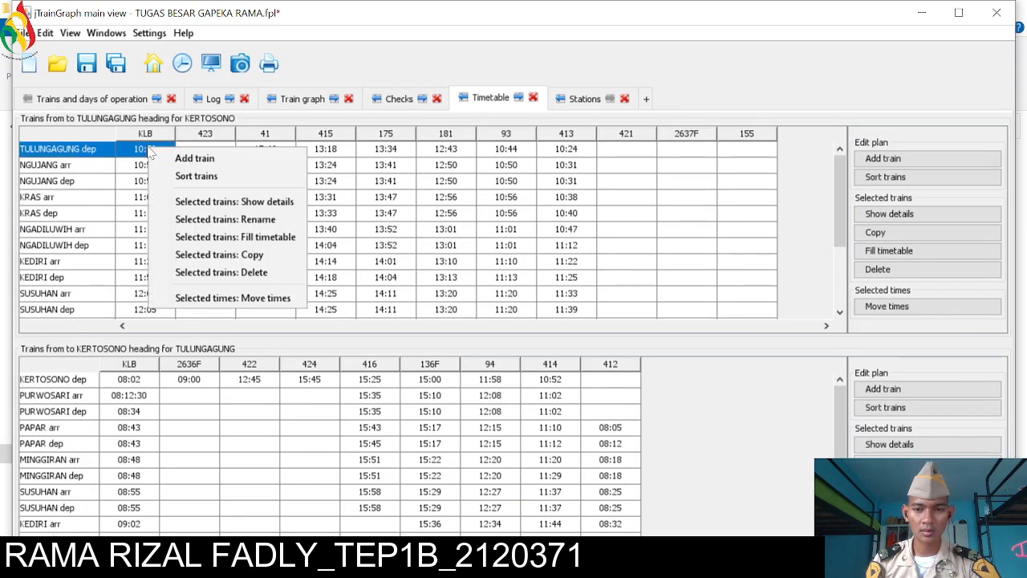
left_click(228, 206)
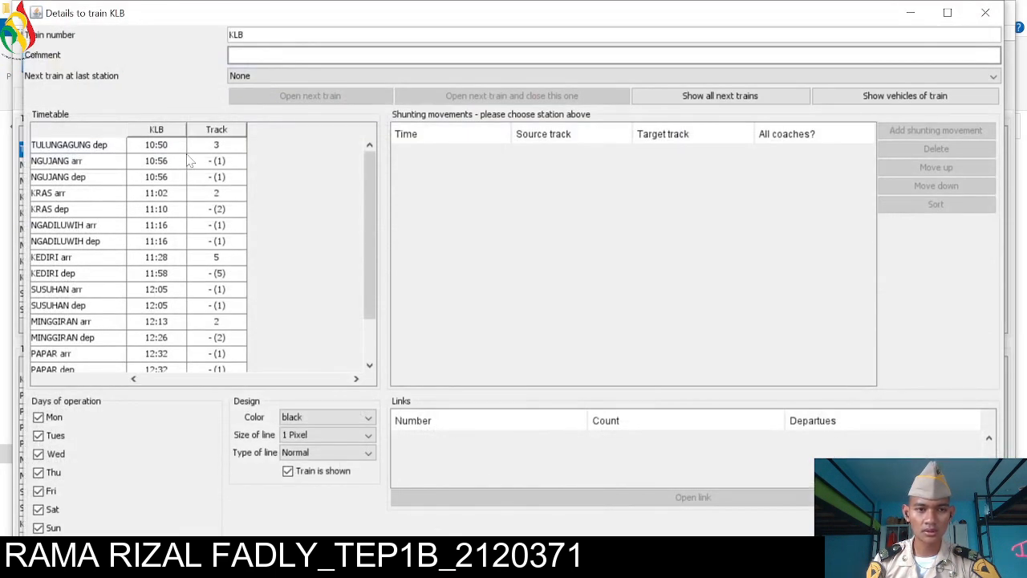
left_click(158, 148)
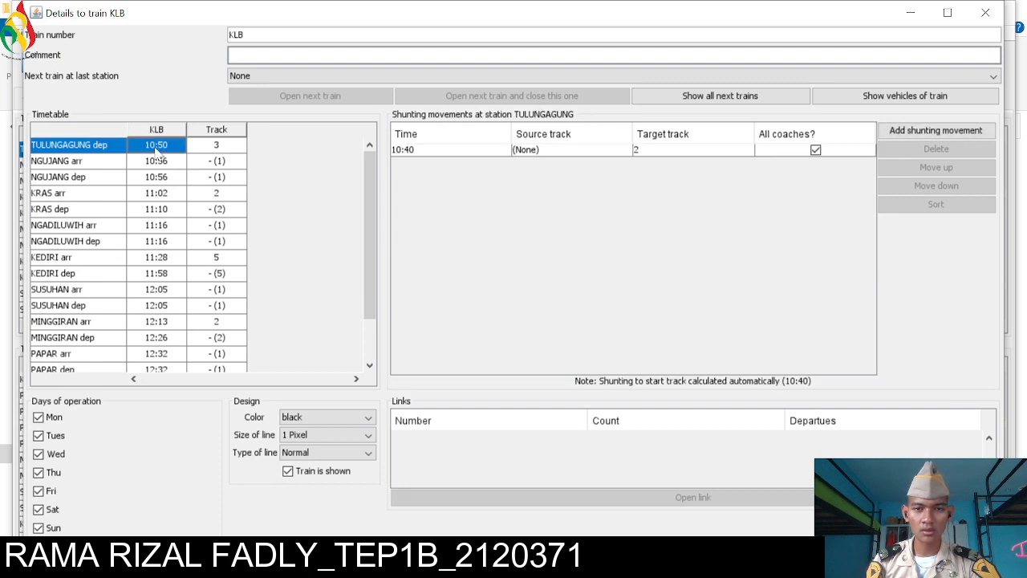
left_click(936, 130)
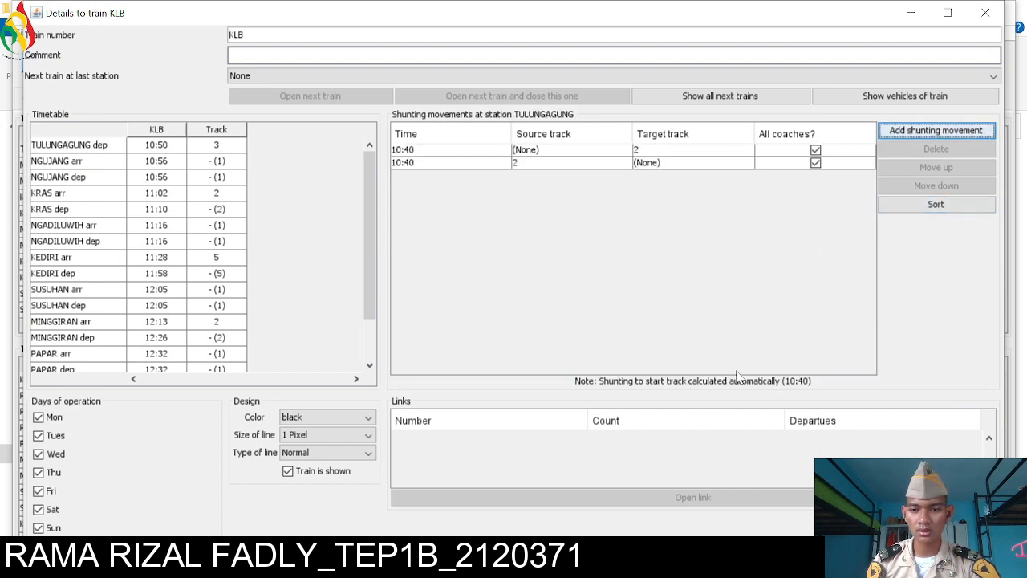
left_click(834, 150)
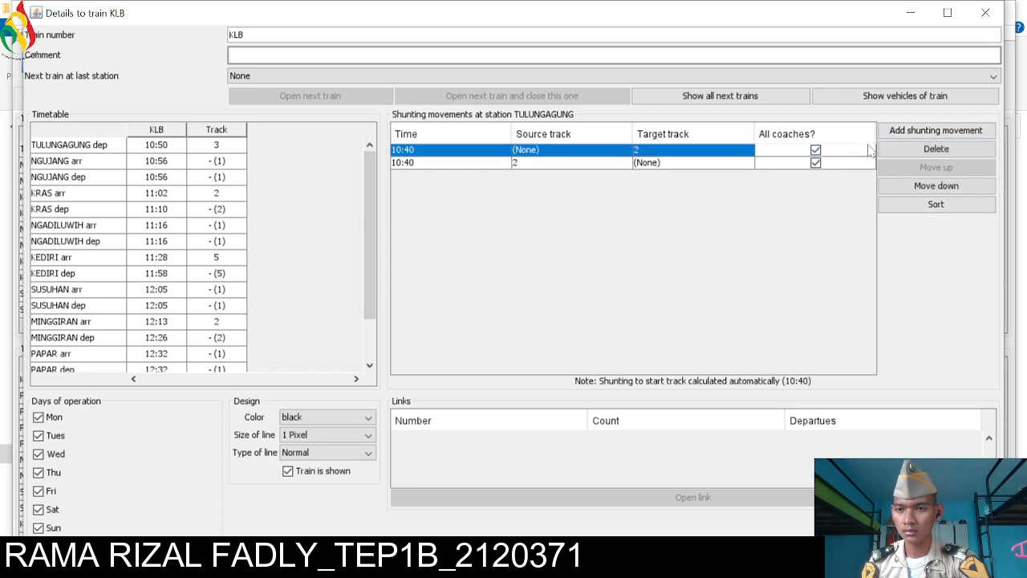
left_click(928, 153)
left_click(838, 151)
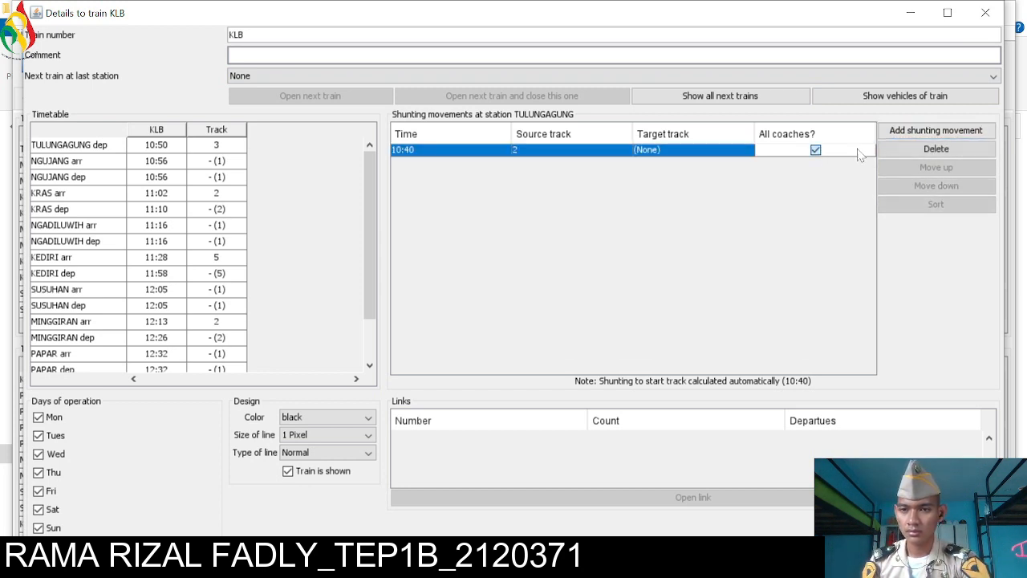
left_click(919, 149)
Add a 10:40 shunting movement to track 3 for the KLB at TULUNGAGUNG and recheck the plan for rule violations
left_click(931, 131)
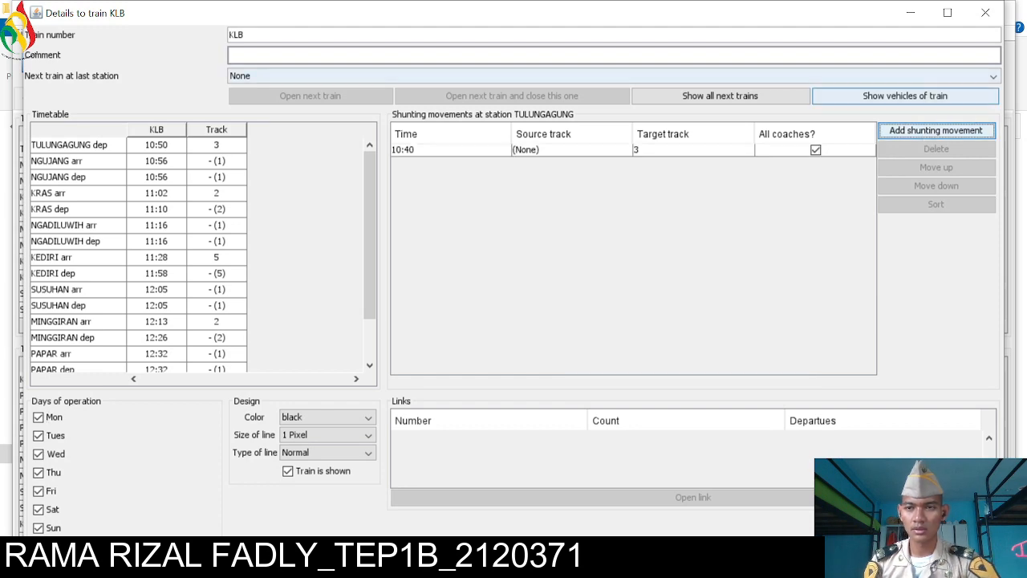
left_click(985, 13)
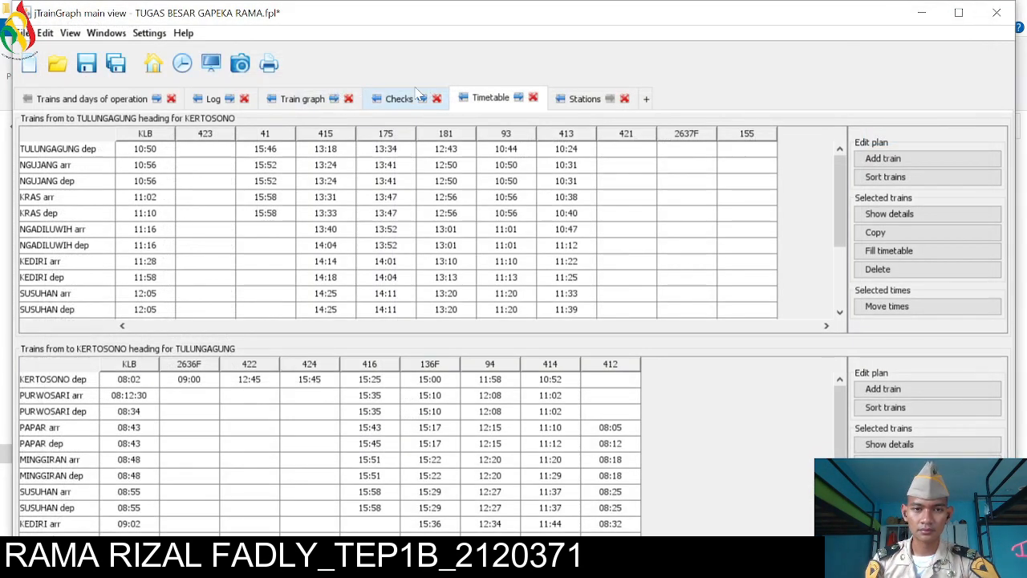
left_click(413, 96)
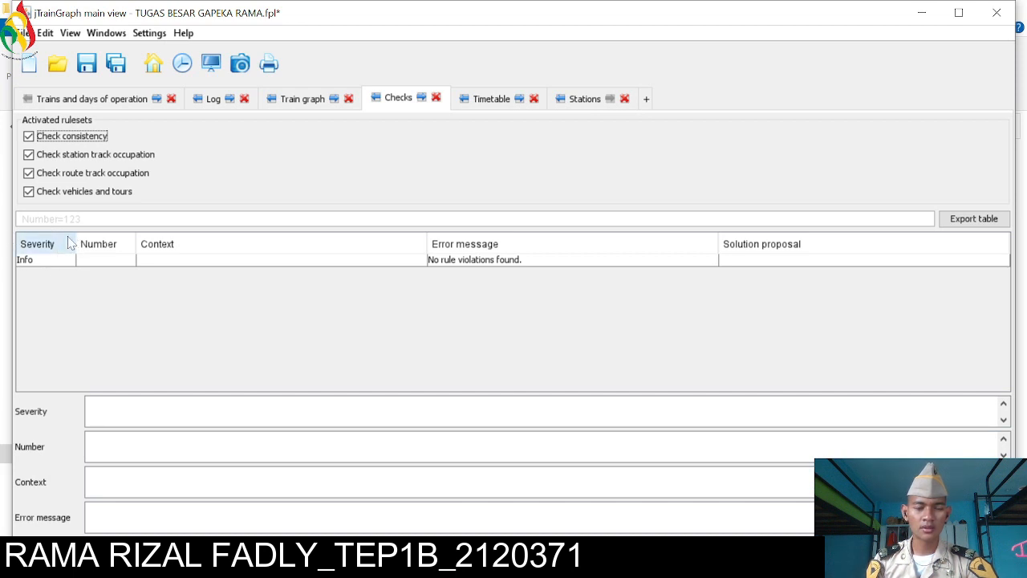
Show the train graph's general settings and set the axes of the graph to Time downwards
left_click(303, 99)
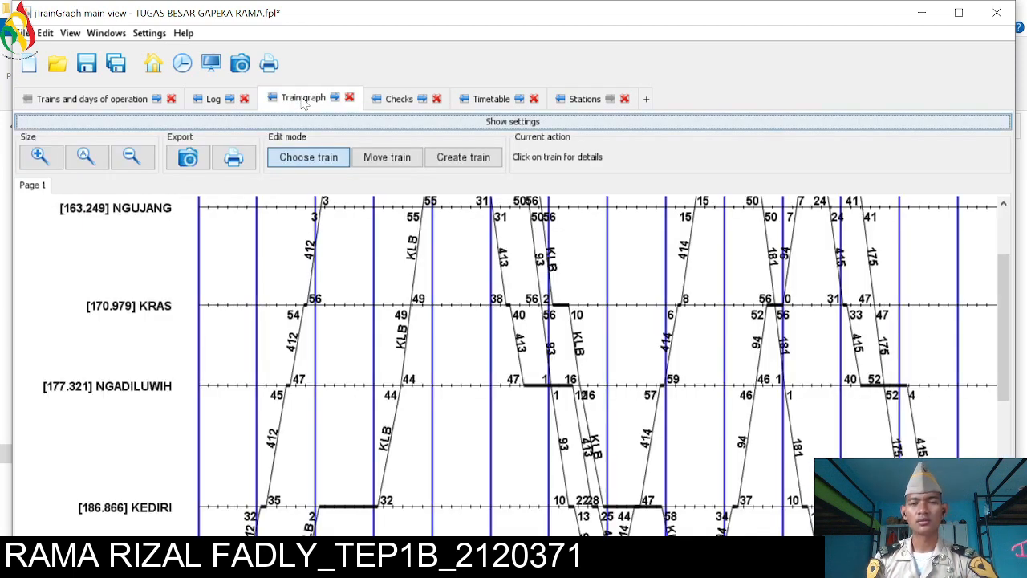
scroll(424, 429, "down", 2)
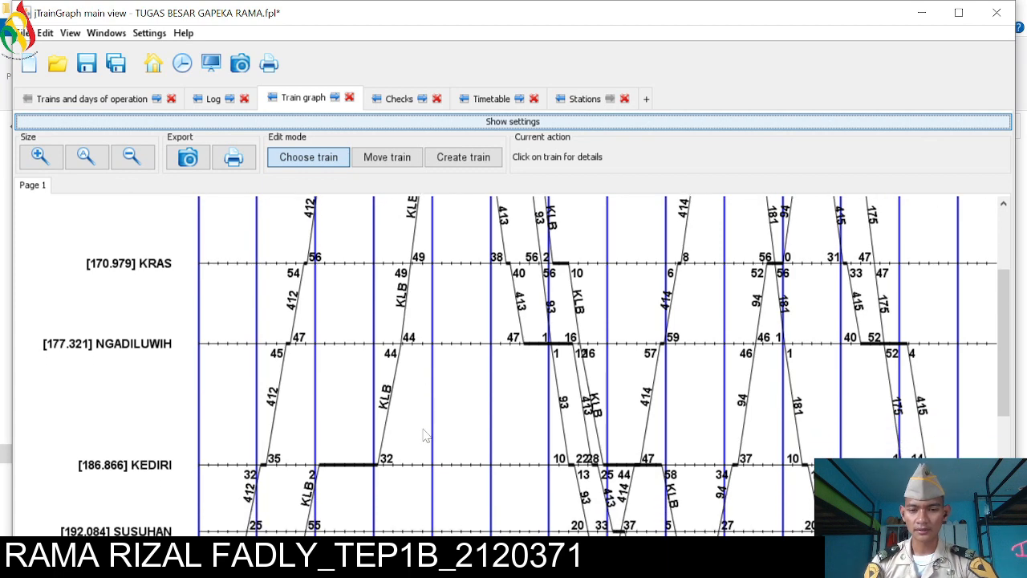
left_click(461, 123)
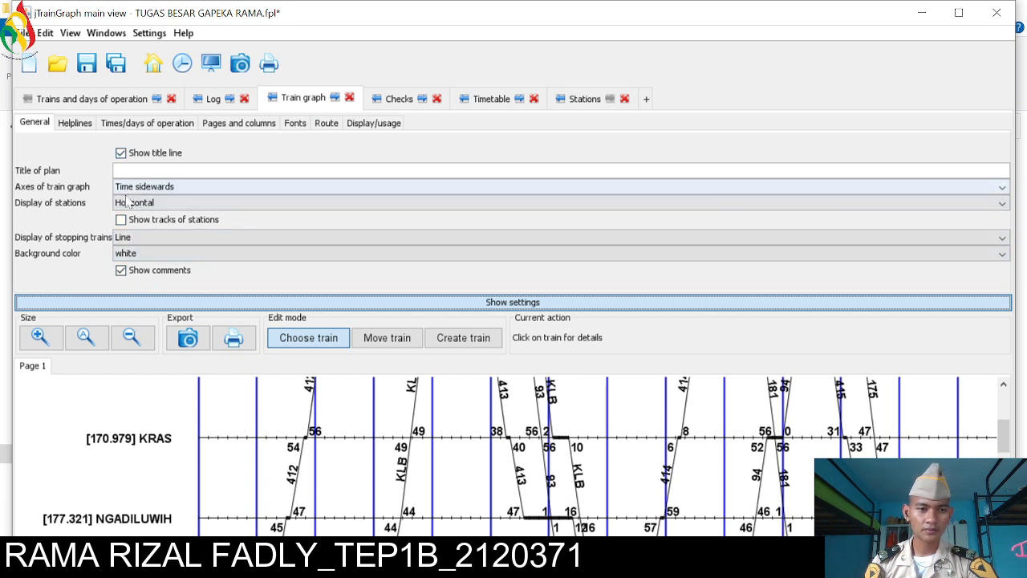
left_click(147, 187)
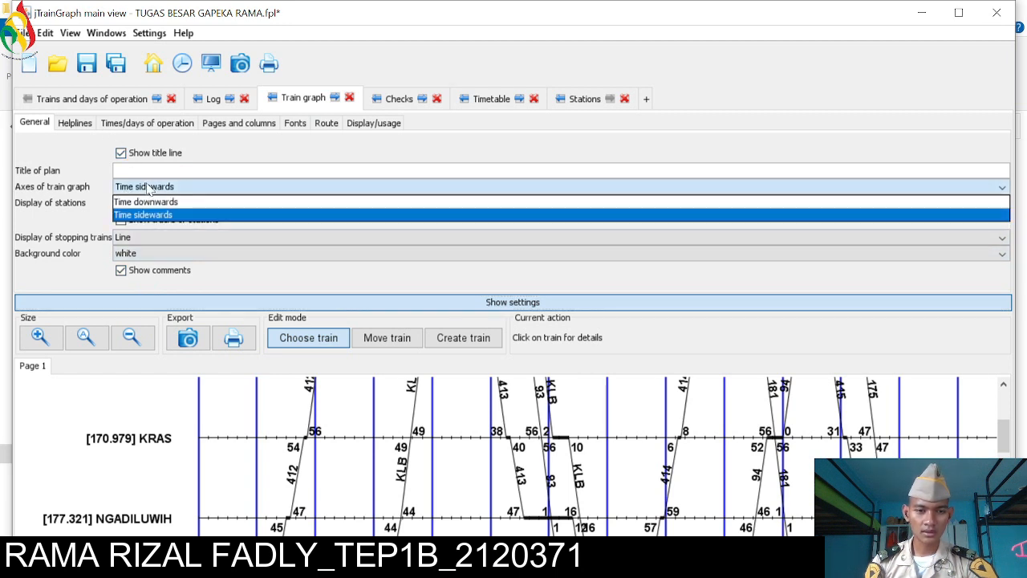
left_click(149, 202)
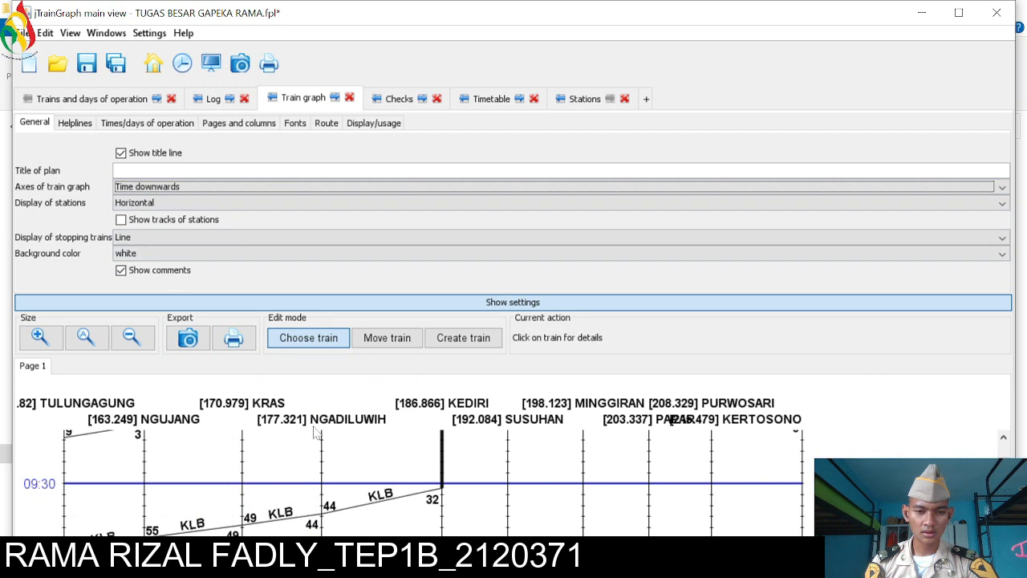
Set the axes of the train graph to Time sidewards and show the tracks of the stations
left_click(210, 186)
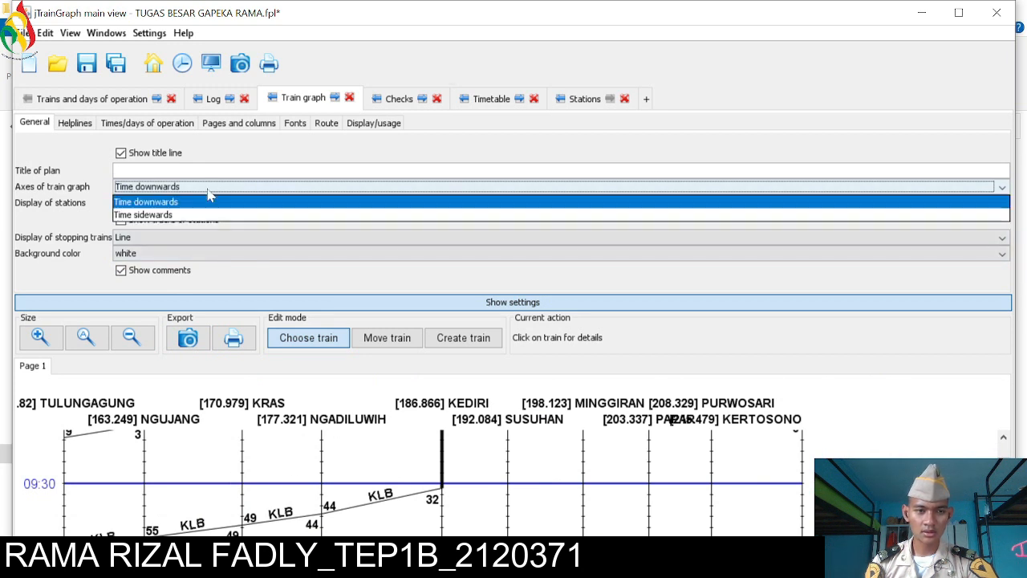
left_click(208, 216)
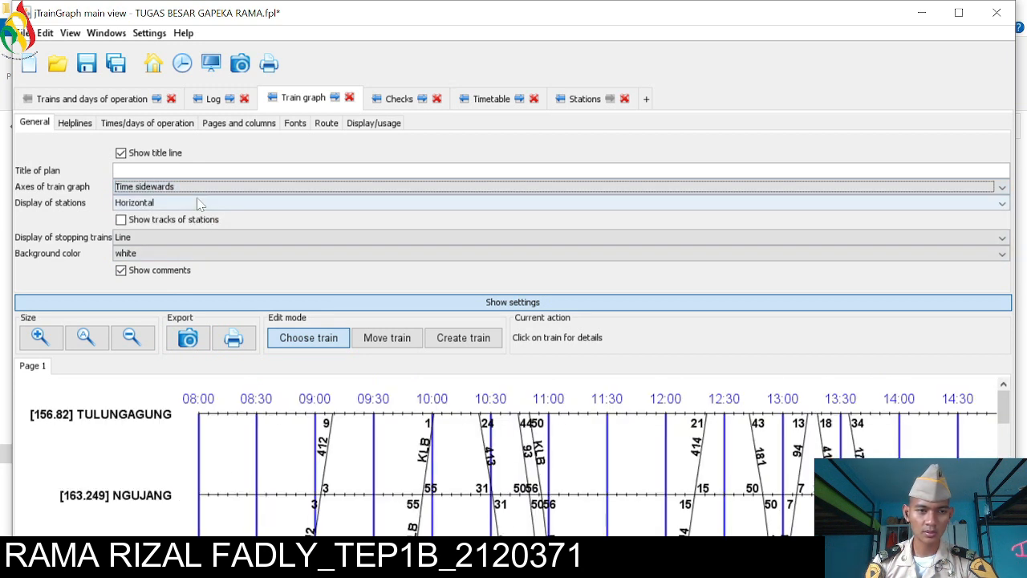
left_click(122, 220)
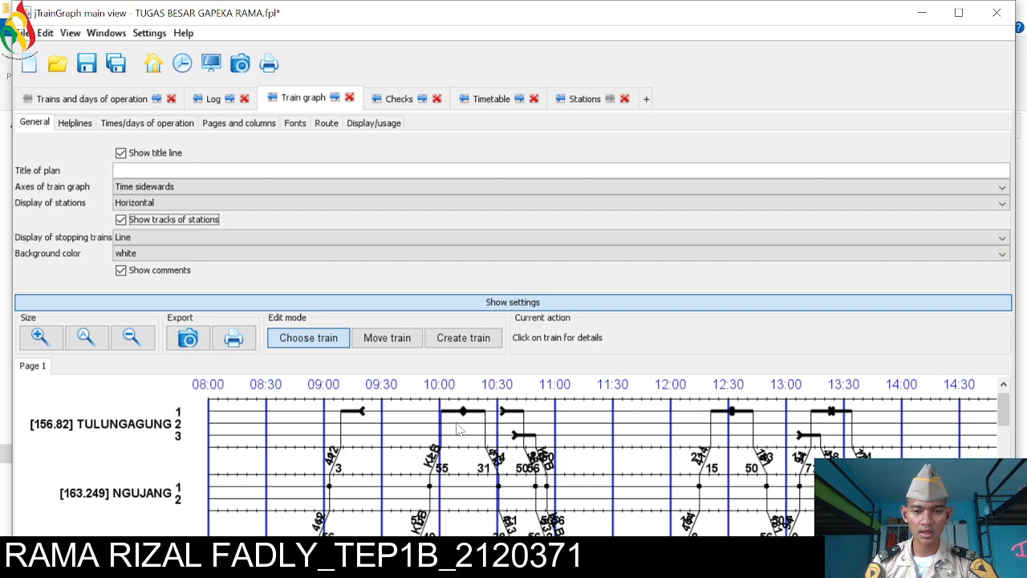
scroll(487, 429, "down", 1)
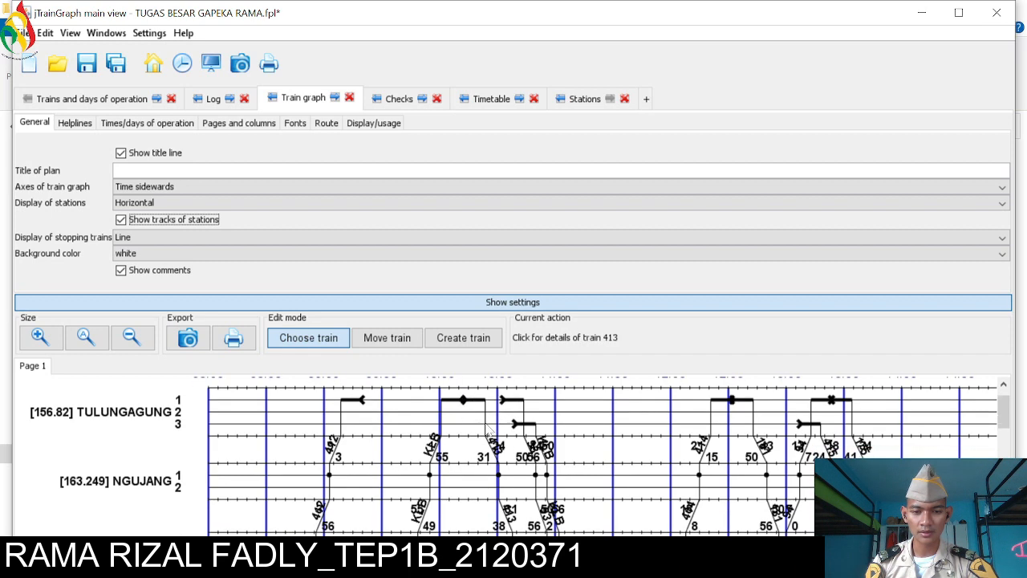
scroll(486, 424, "down", 5)
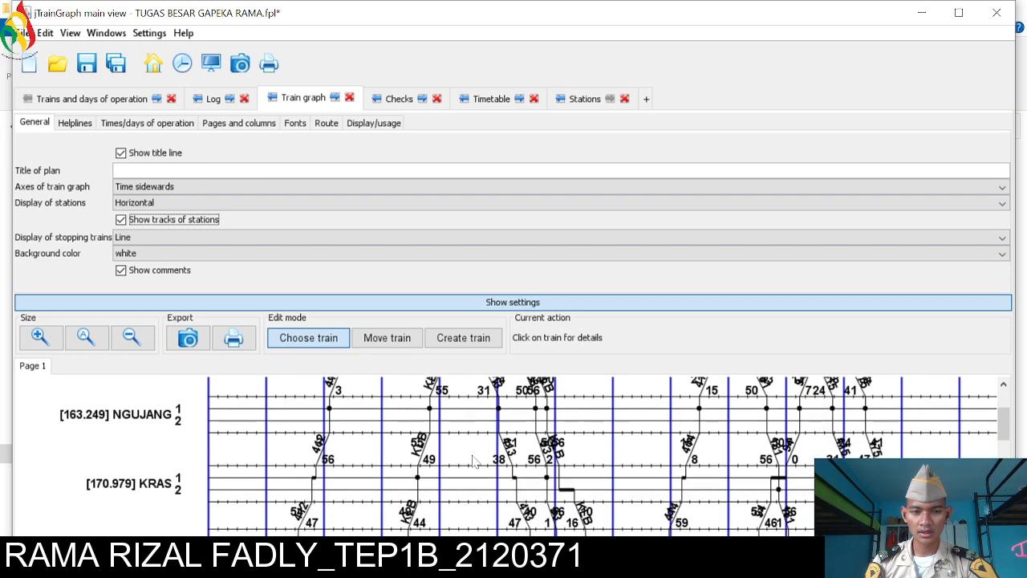
scroll(474, 461, "down", 3)
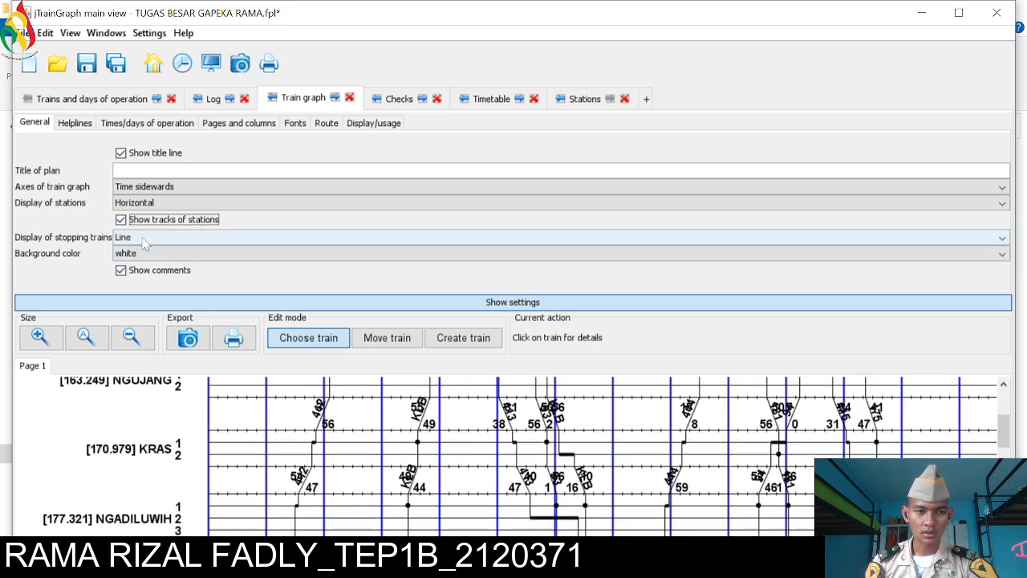
Try Cubic lines and Off for the display of stopping trains and set it back to Line
left_click(144, 241)
left_click(151, 277)
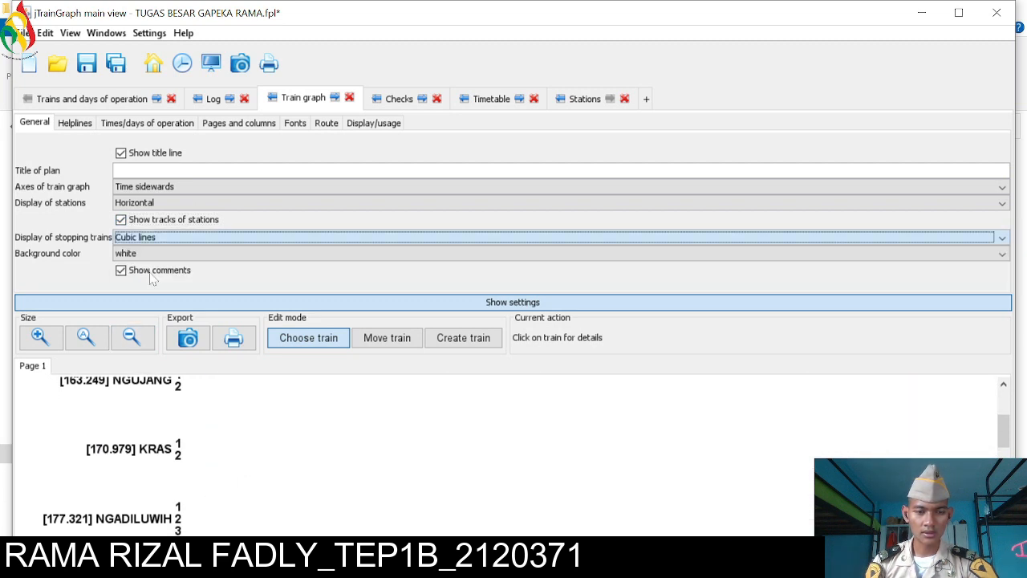
left_click(165, 239)
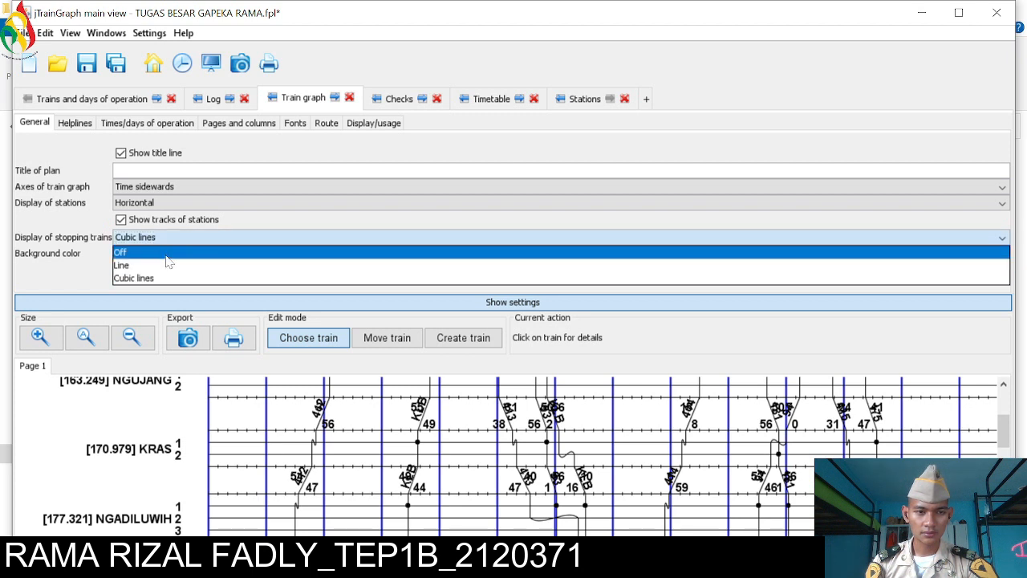
left_click(167, 254)
left_click(162, 238)
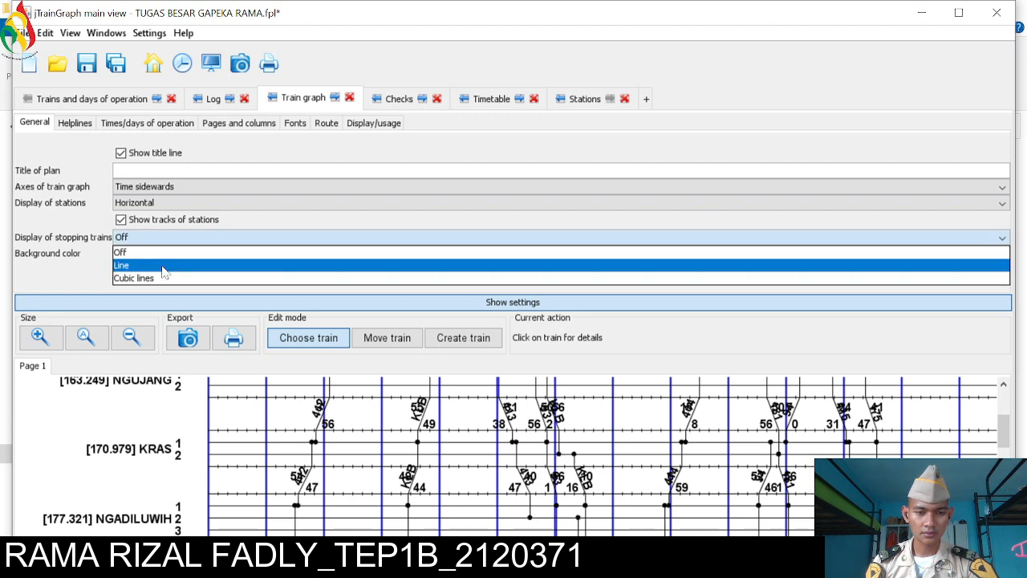
left_click(163, 265)
Try orange and light blue as the graph's background color and set it back to white
left_click(158, 255)
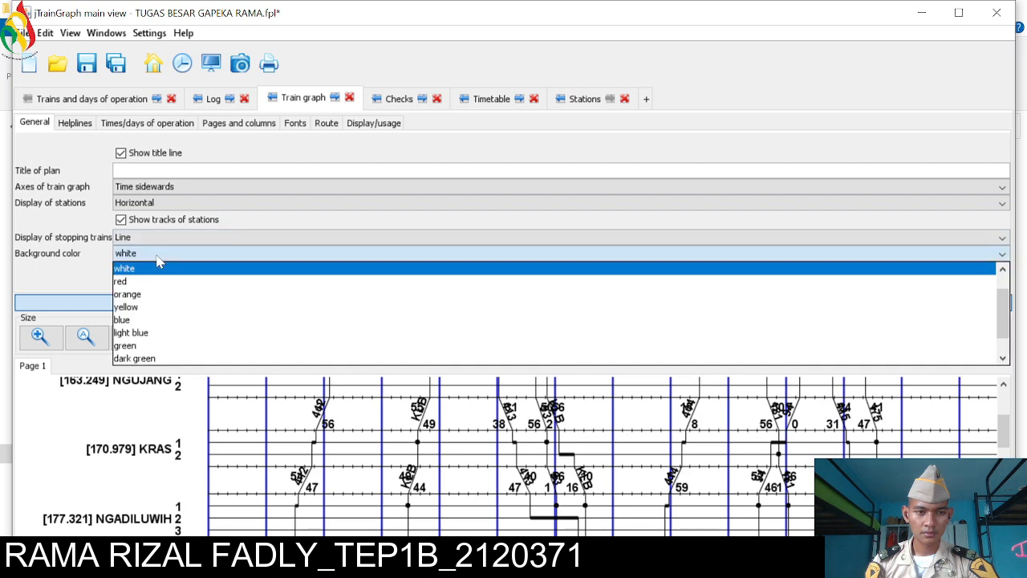
left_click(155, 296)
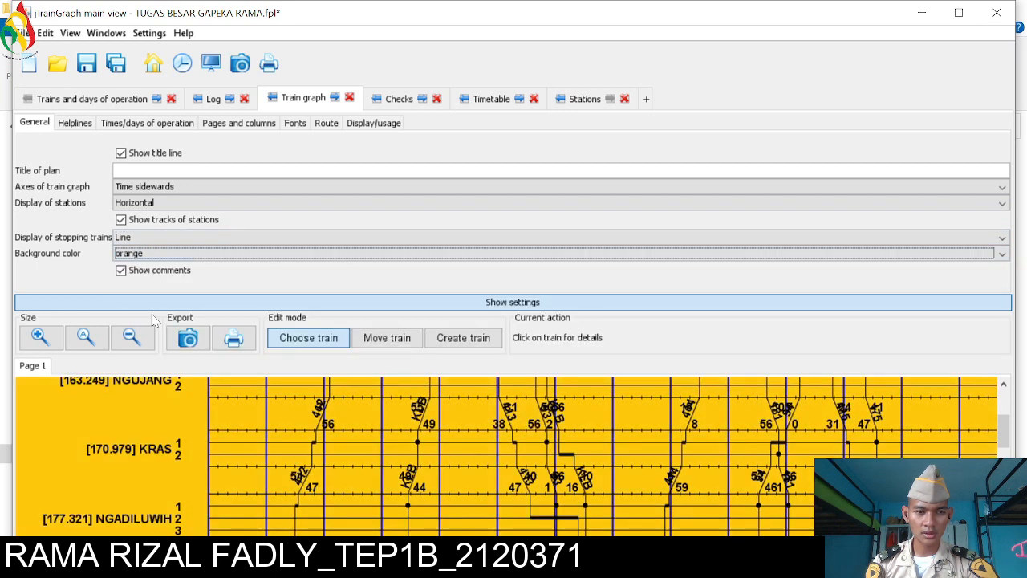
left_click(159, 255)
left_click(132, 332)
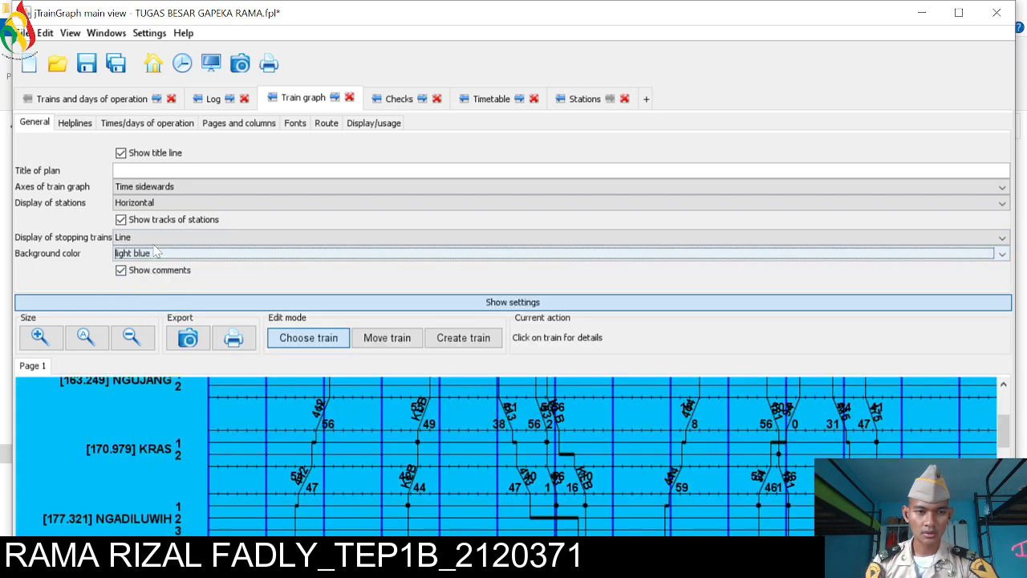
left_click(163, 257)
left_click(163, 274)
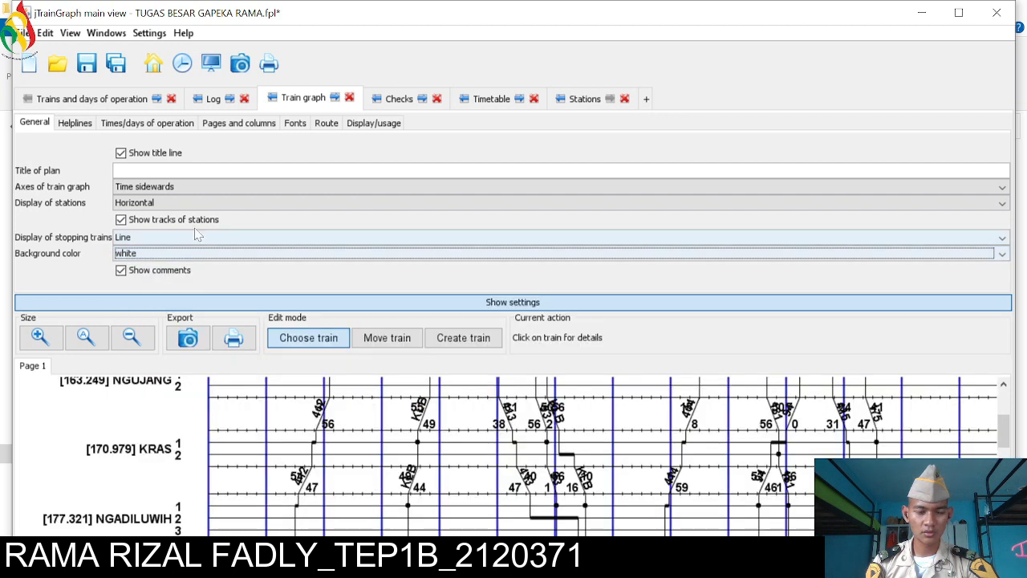
Try 15-minute and 60-minute intervals for the full-width helplines and set the interval back to 30 minutes
left_click(75, 125)
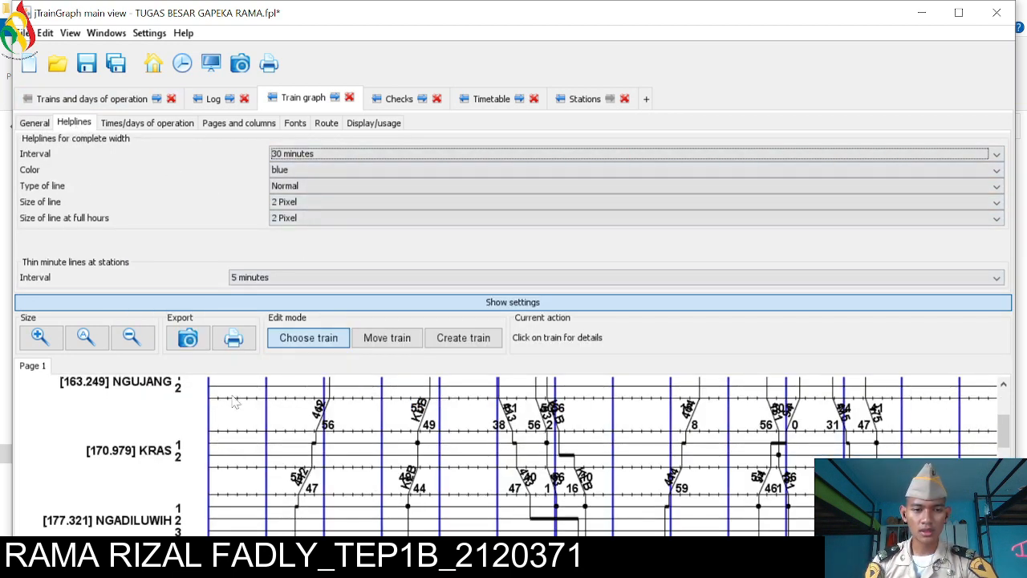
scroll(233, 402, "up", 5)
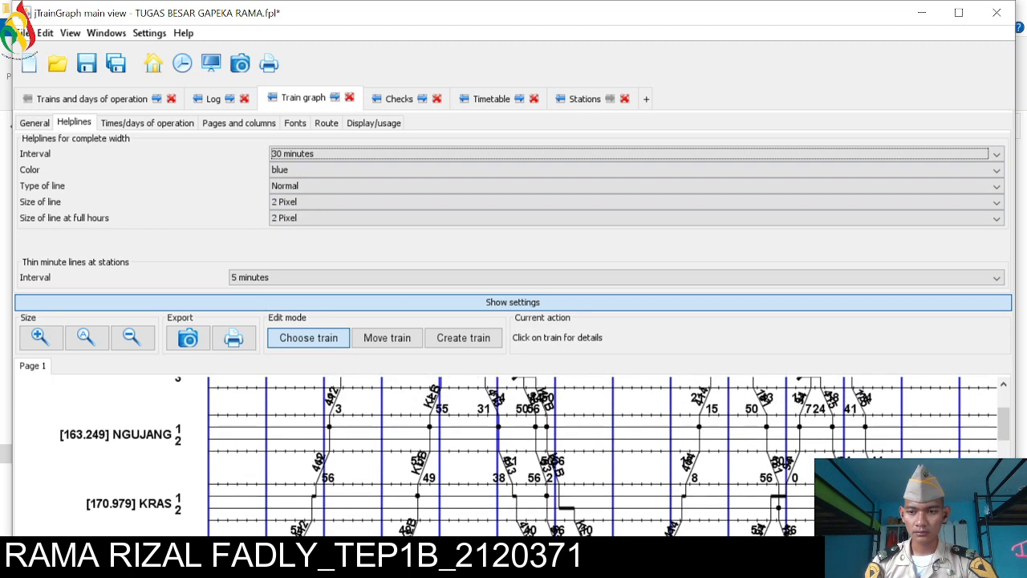
scroll(215, 451, "up", 3)
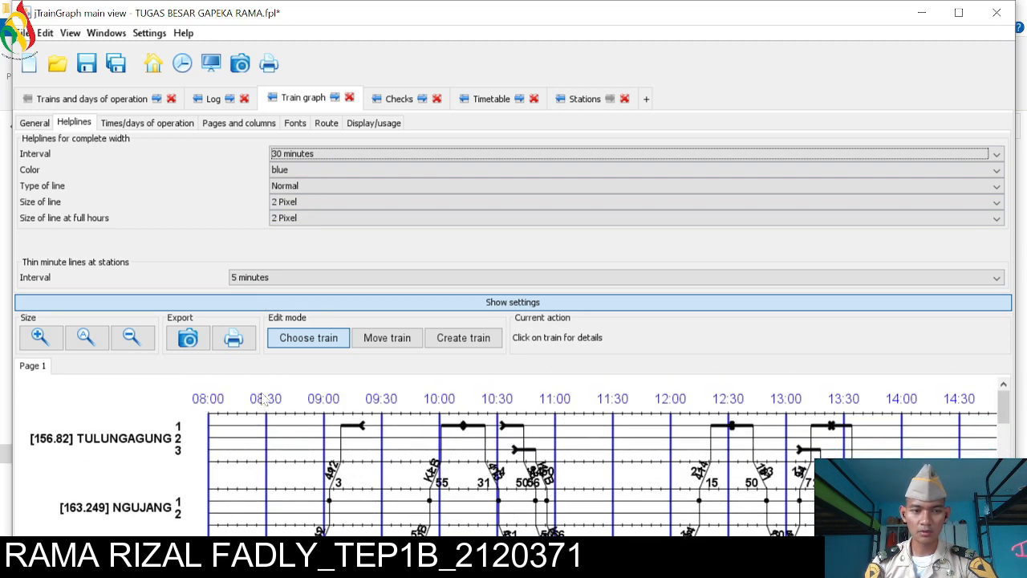
left_click(376, 154)
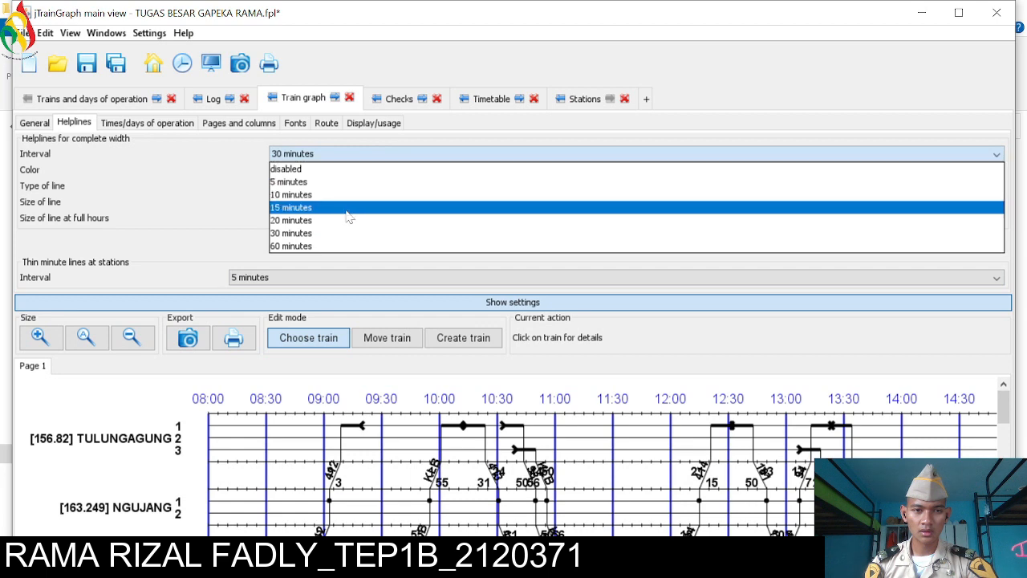
left_click(347, 206)
left_click(350, 156)
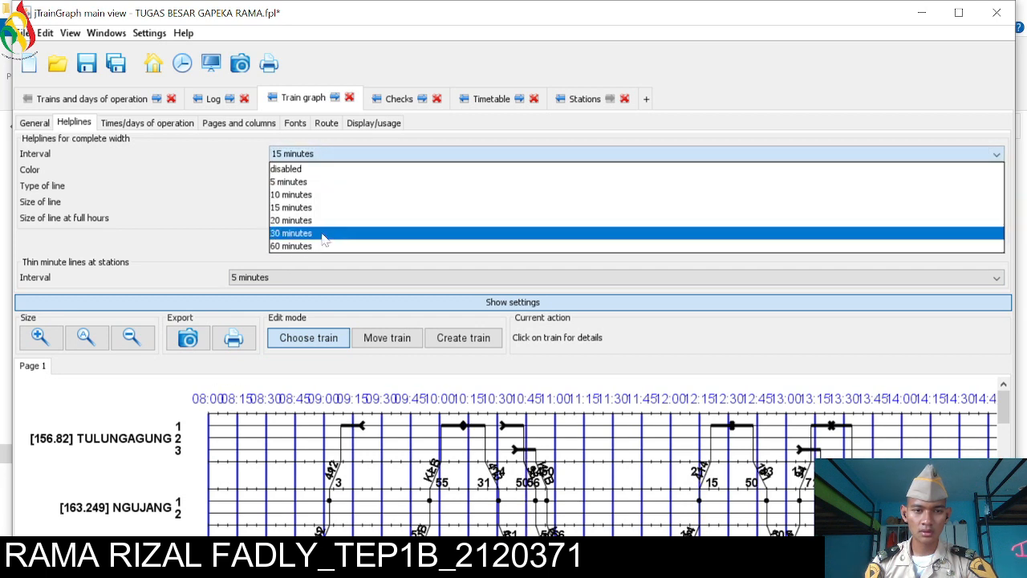
left_click(316, 256)
left_click(333, 155)
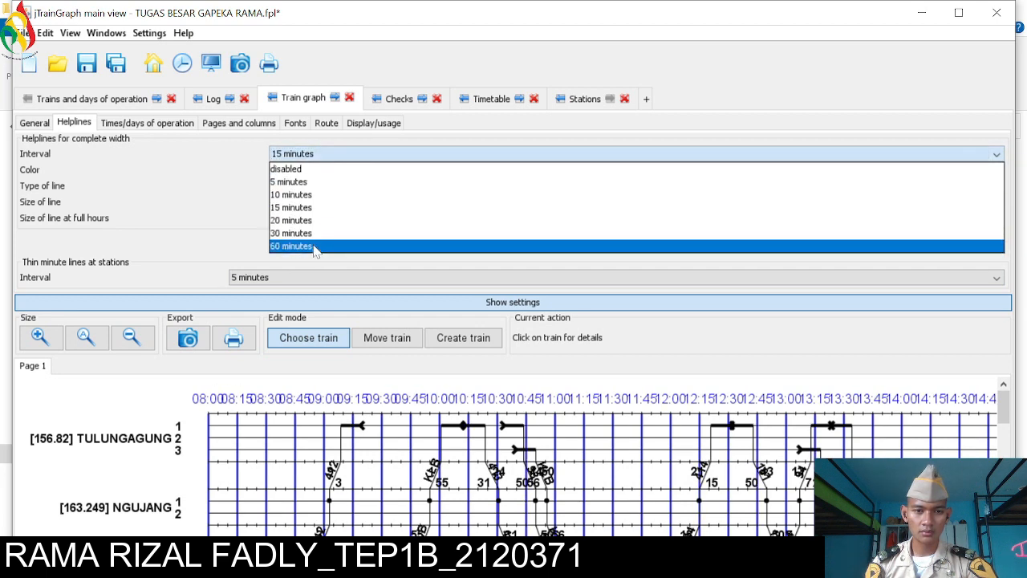
left_click(317, 248)
left_click(333, 156)
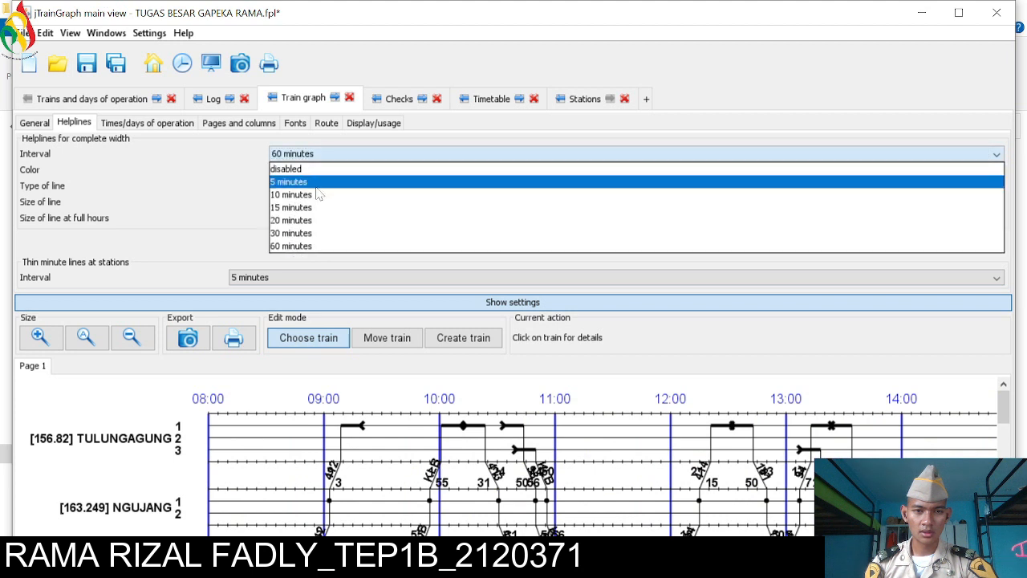
left_click(316, 231)
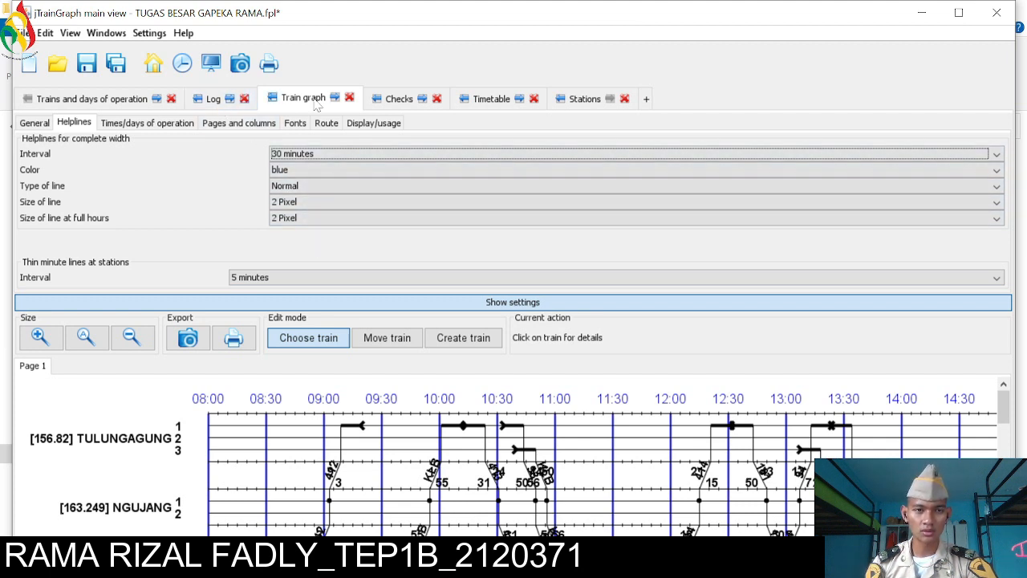
Review the train graph's settings for times and days of operation, pages and columns, fonts, route and display/usage
left_click(150, 124)
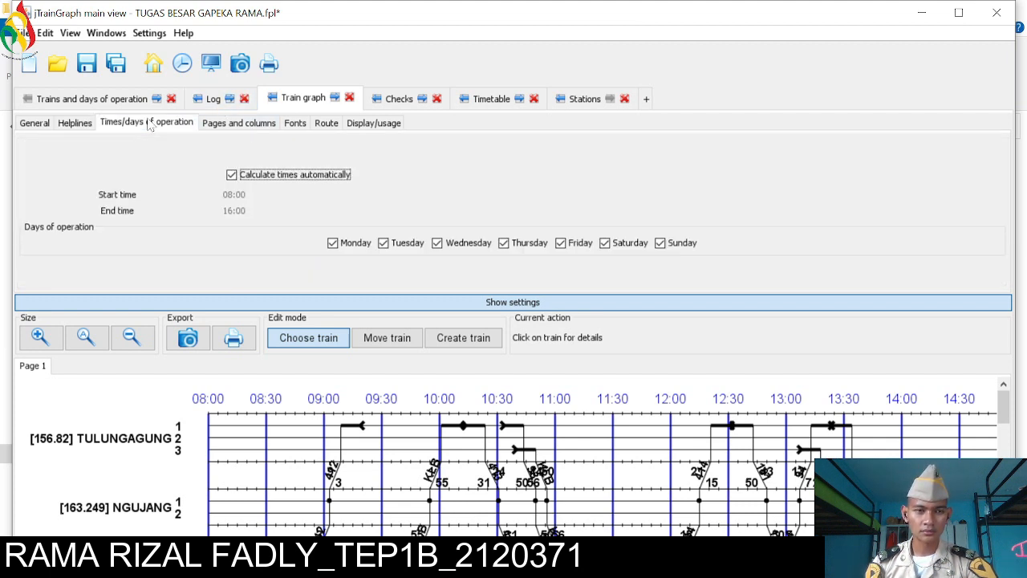
left_click(237, 127)
left_click(159, 130)
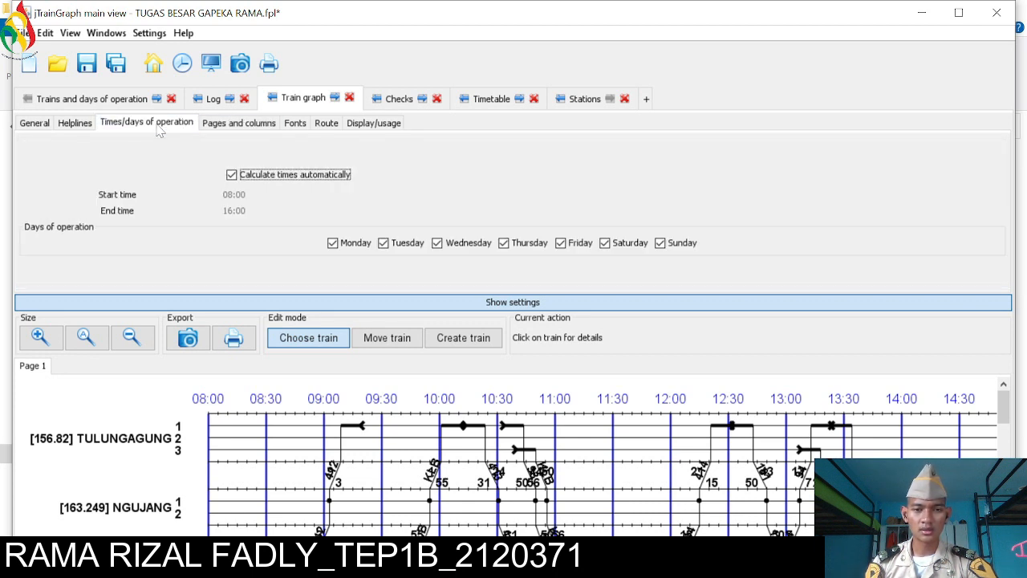
left_click(224, 127)
left_click(303, 129)
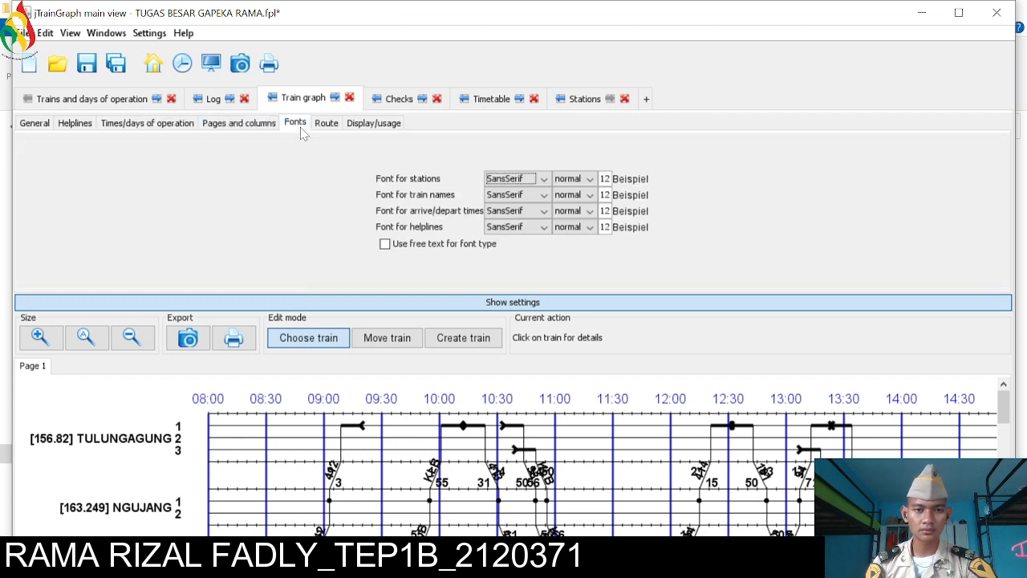
left_click(330, 125)
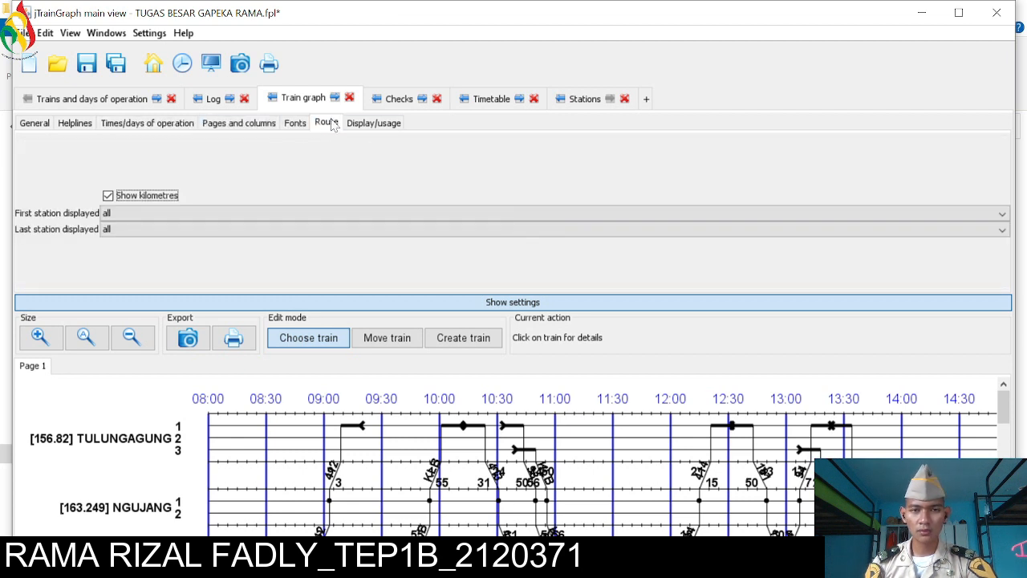
left_click(380, 129)
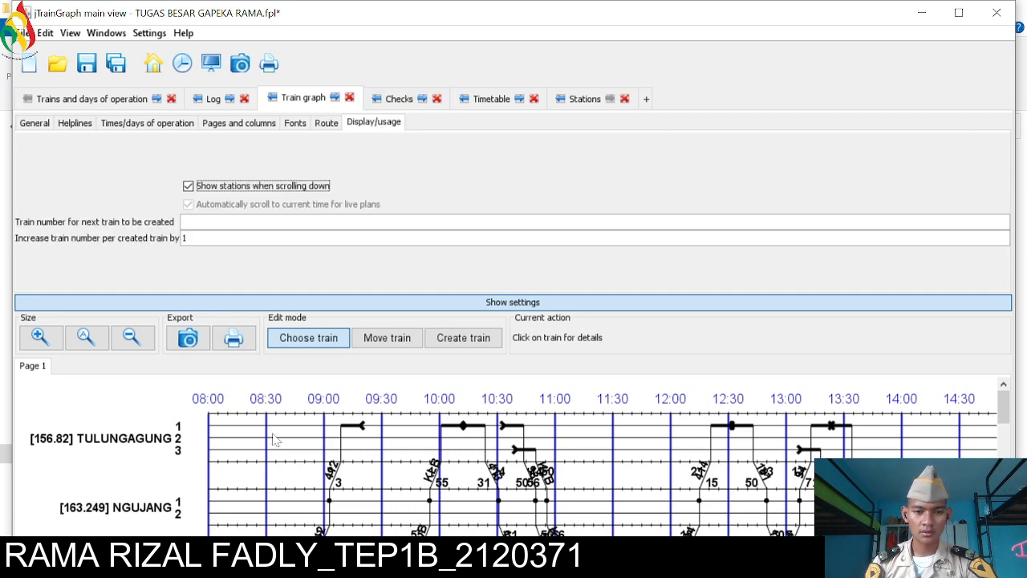
Hide the train graph's settings and view the train lines from TULUNGAGUNG to KEDIRI
scroll(273, 440, "down", 2)
left_click(357, 302)
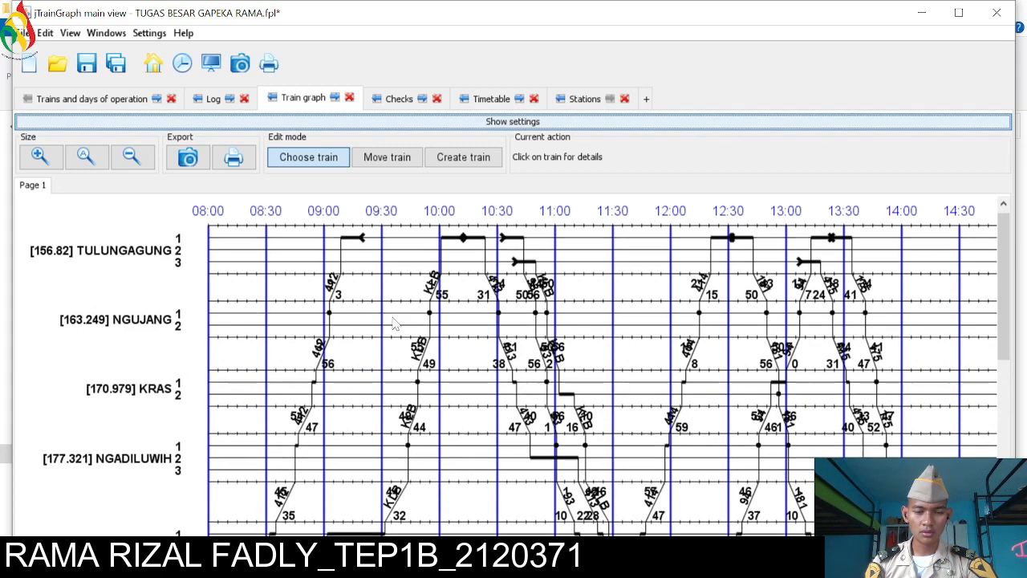
scroll(318, 497, "down", 5)
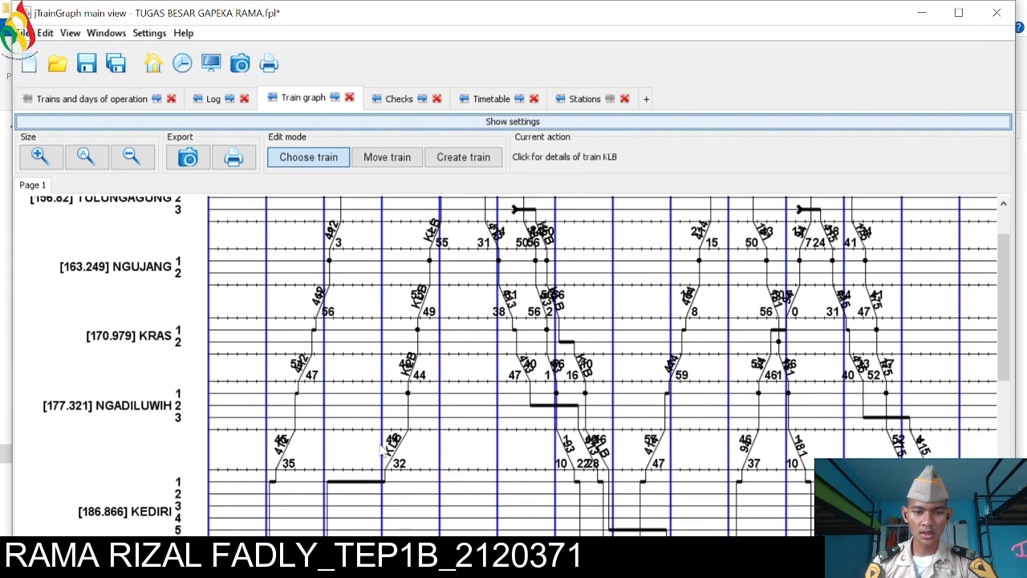
scroll(325, 491, "down", 1)
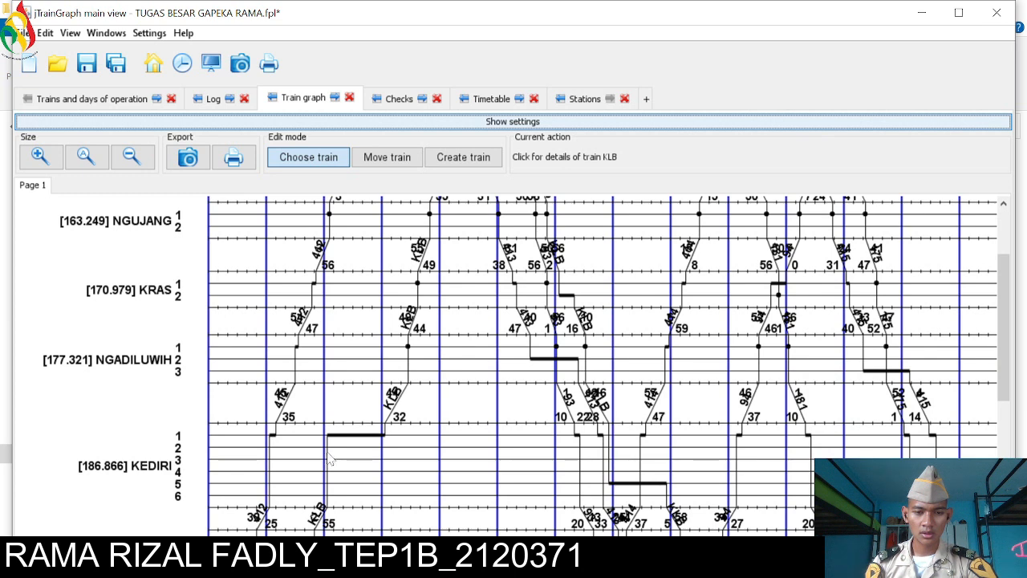
Set the line design of the KLB from KERTOSONO to red, 3 Pixel and Dashed shortly in its train details
left_click(329, 459)
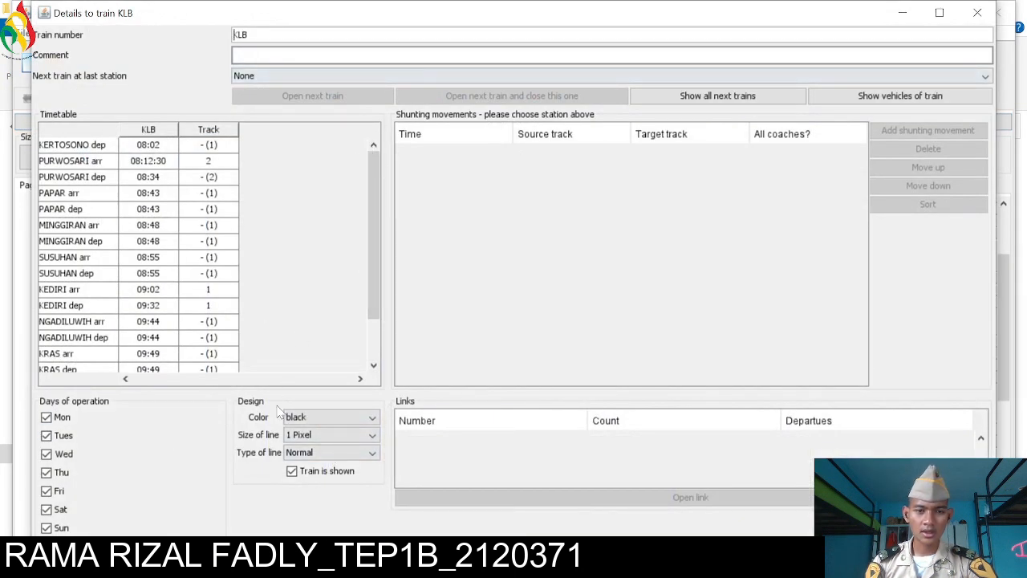
left_click(329, 417)
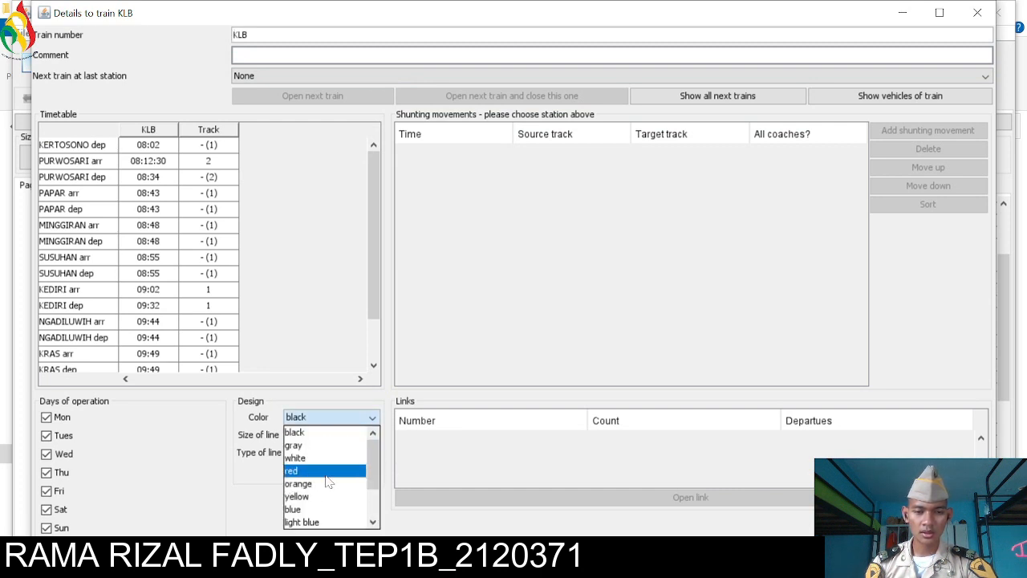
left_click(327, 471)
left_click(329, 434)
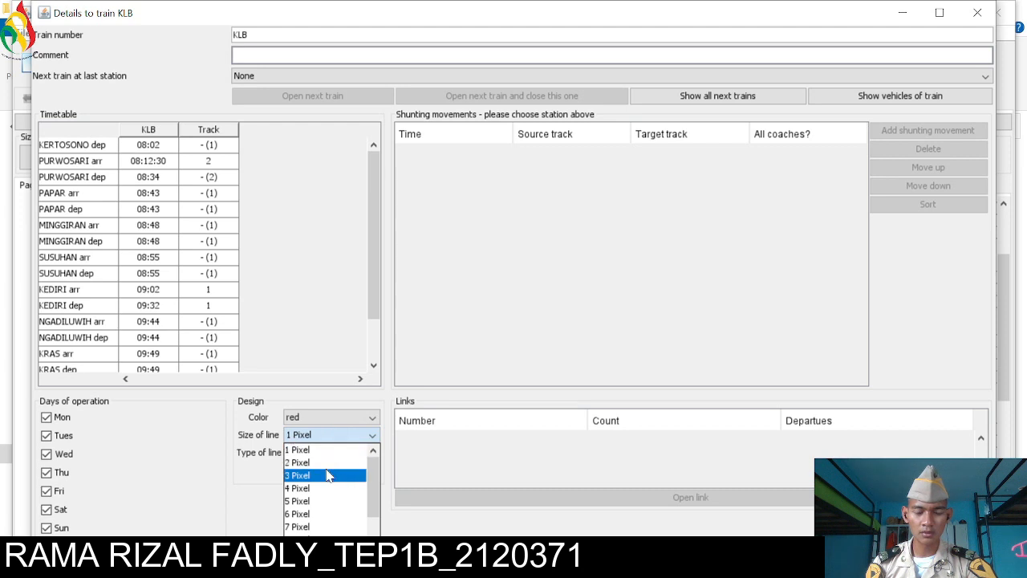
left_click(327, 476)
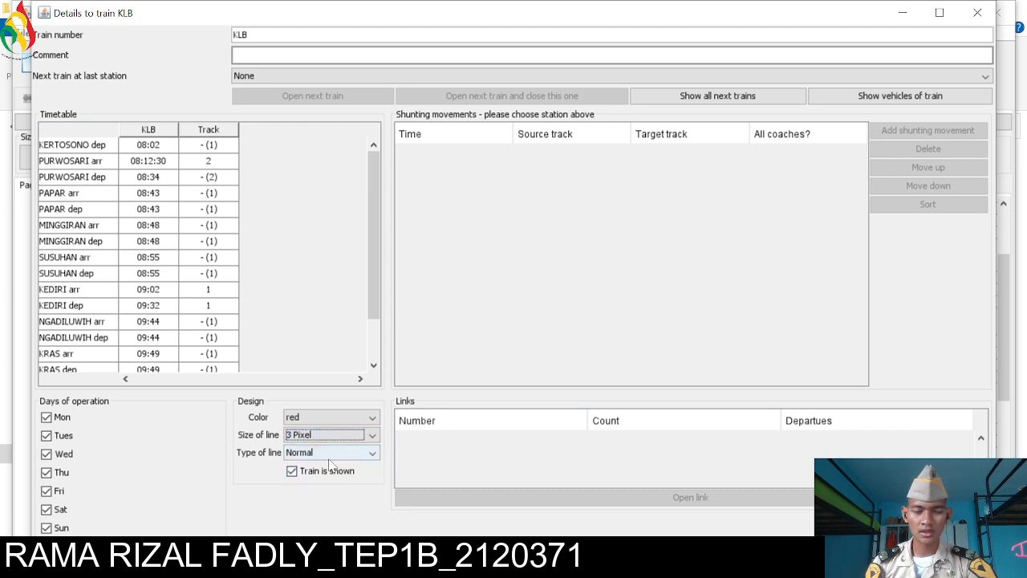
left_click(329, 454)
left_click(329, 454)
left_click(328, 454)
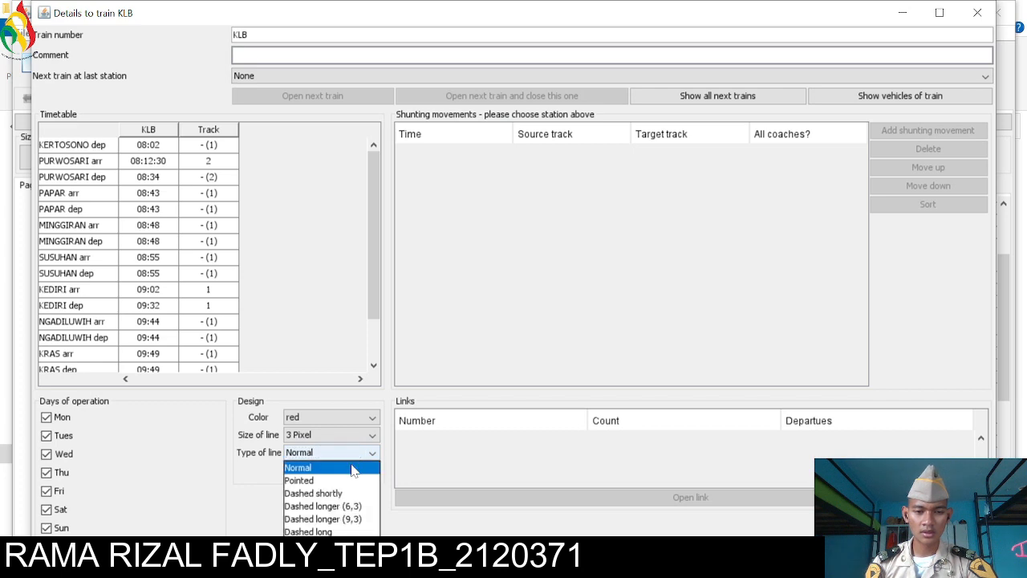
left_click(349, 493)
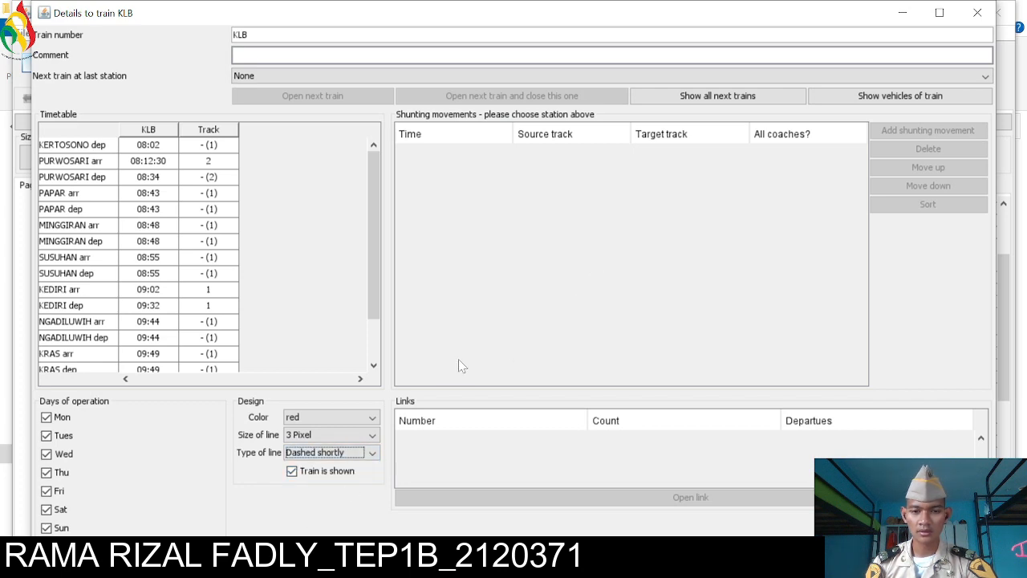
Close the KLB's train details and examine its line and the neighbouring trains across the graph from TULUNGAGUNG to SUSUHAN
left_click(977, 13)
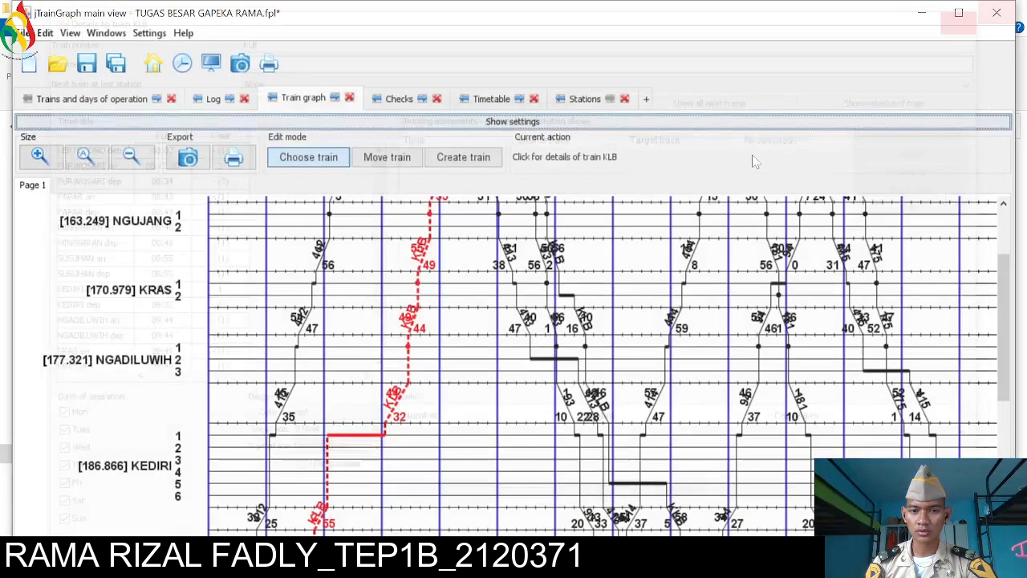
scroll(635, 265, "down", 2)
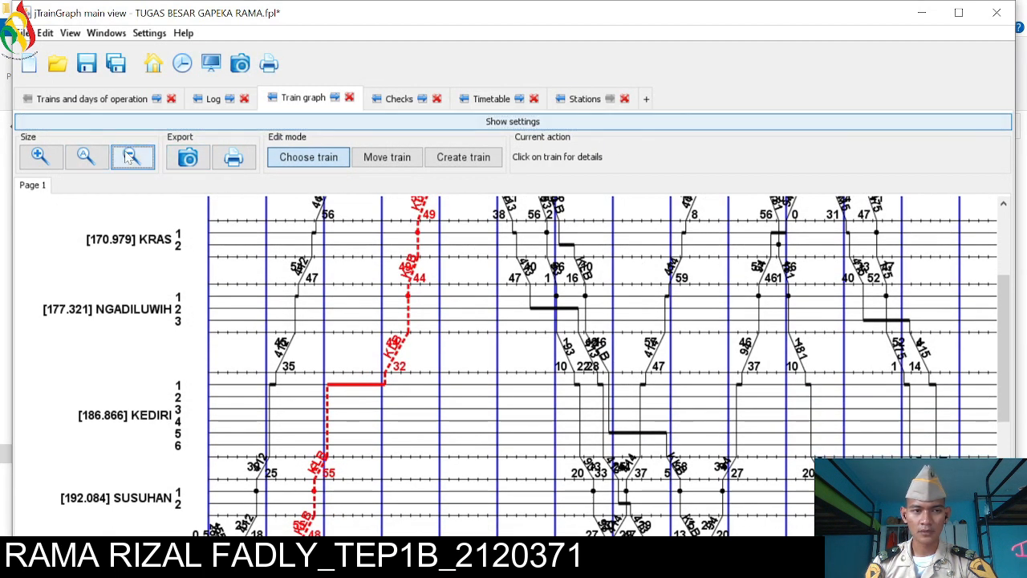
left_click(131, 156)
left_click(133, 158)
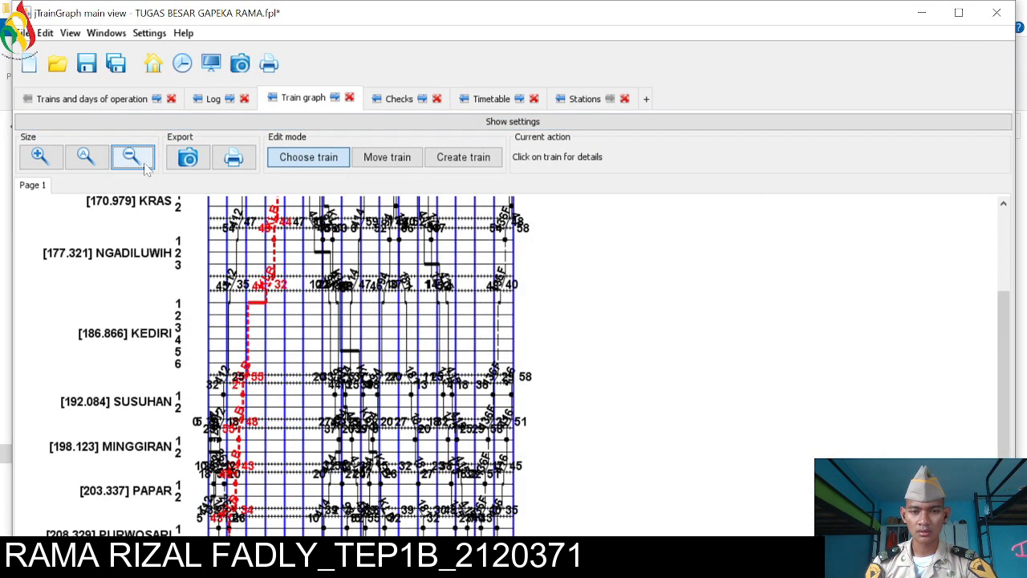
left_click(39, 157)
left_click(39, 156)
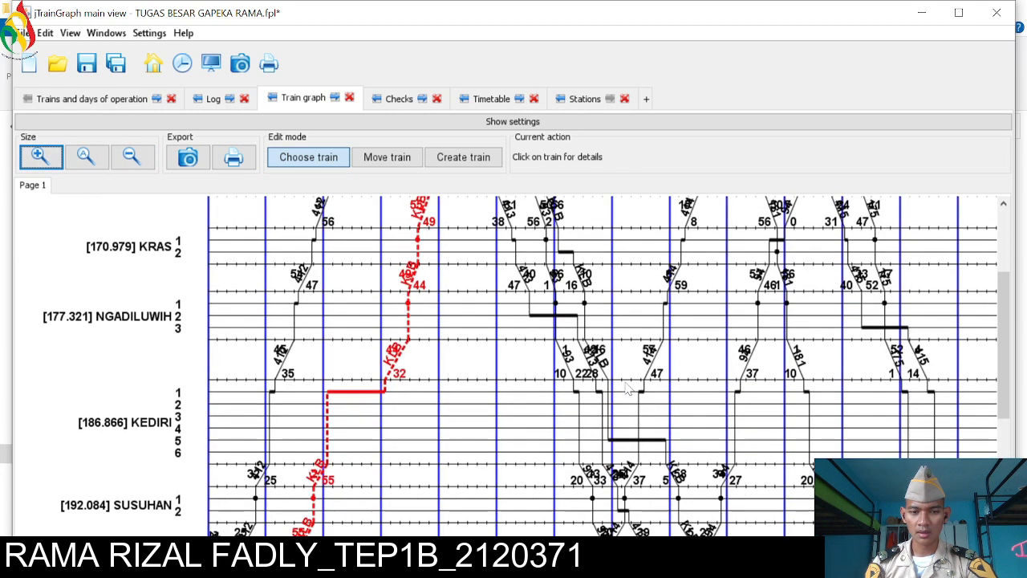
scroll(629, 389, "up", 2)
scroll(628, 389, "up", 3)
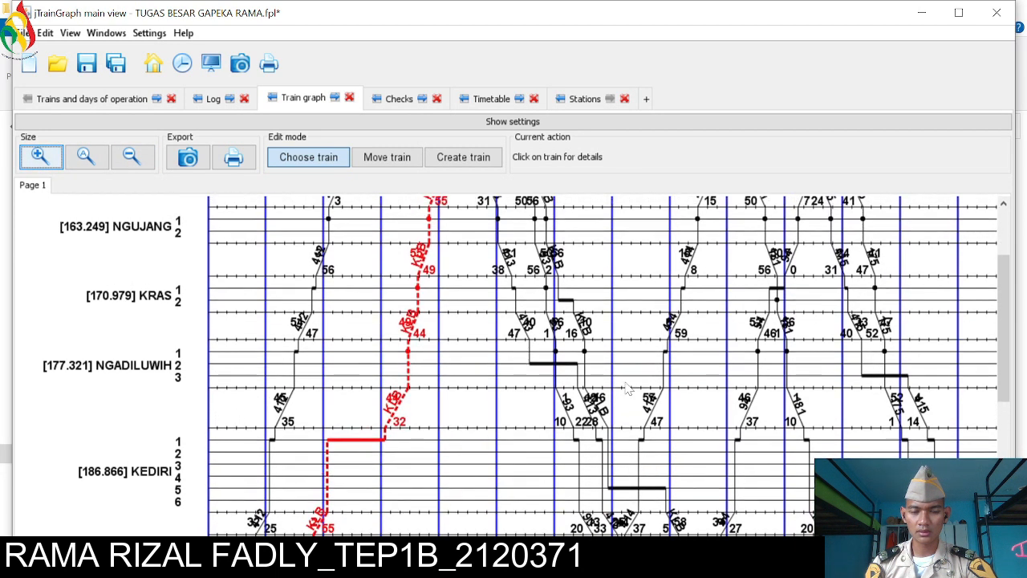
scroll(1001, 366, "up", 3)
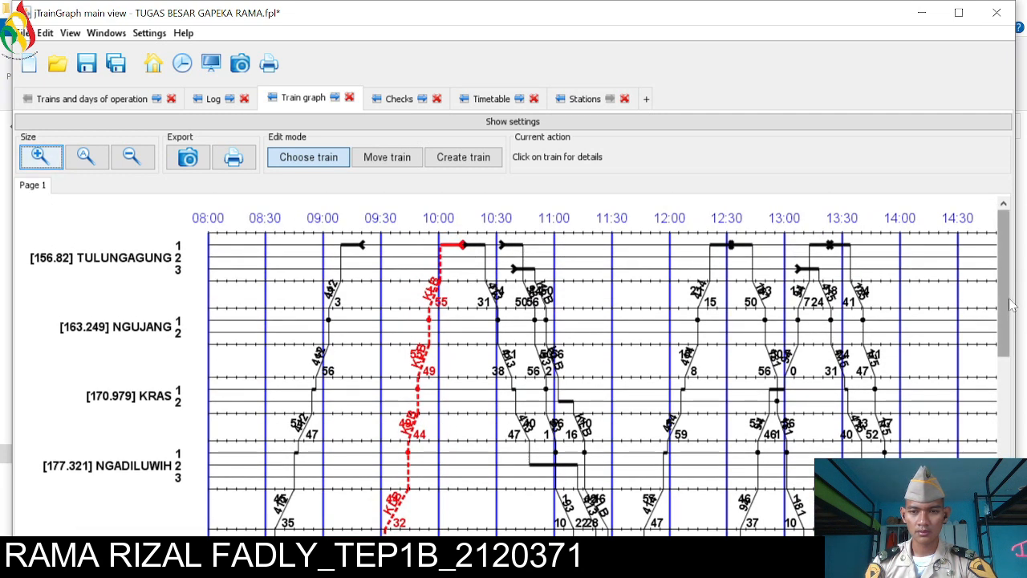
scroll(965, 344, "down", 2)
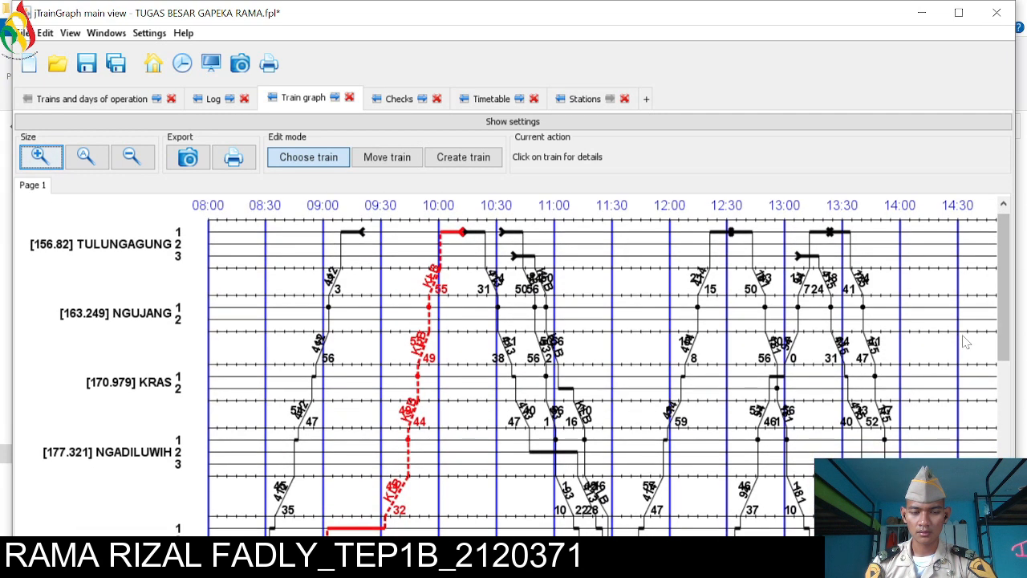
scroll(964, 343, "up", 1)
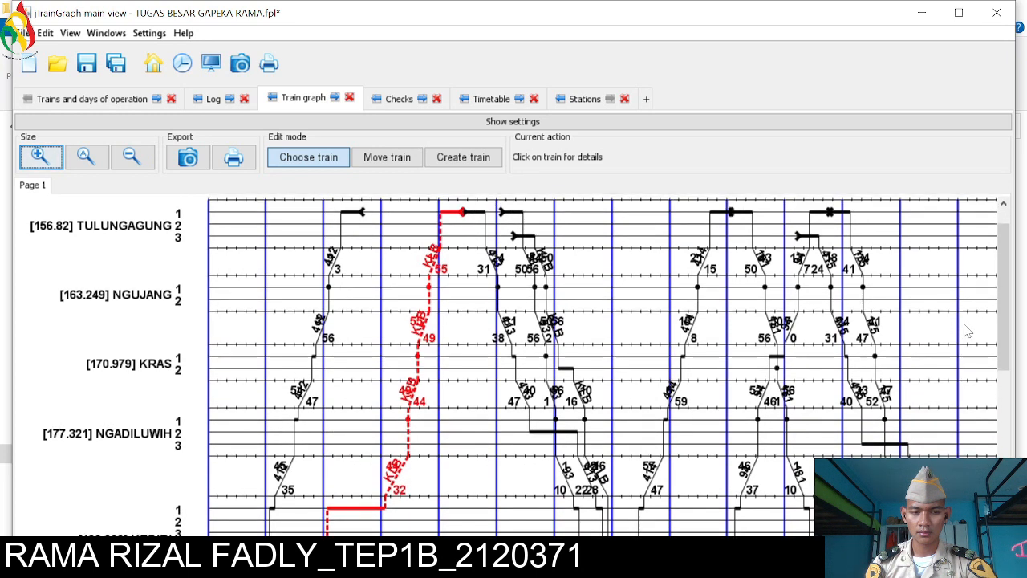
scroll(947, 345, "down", 2)
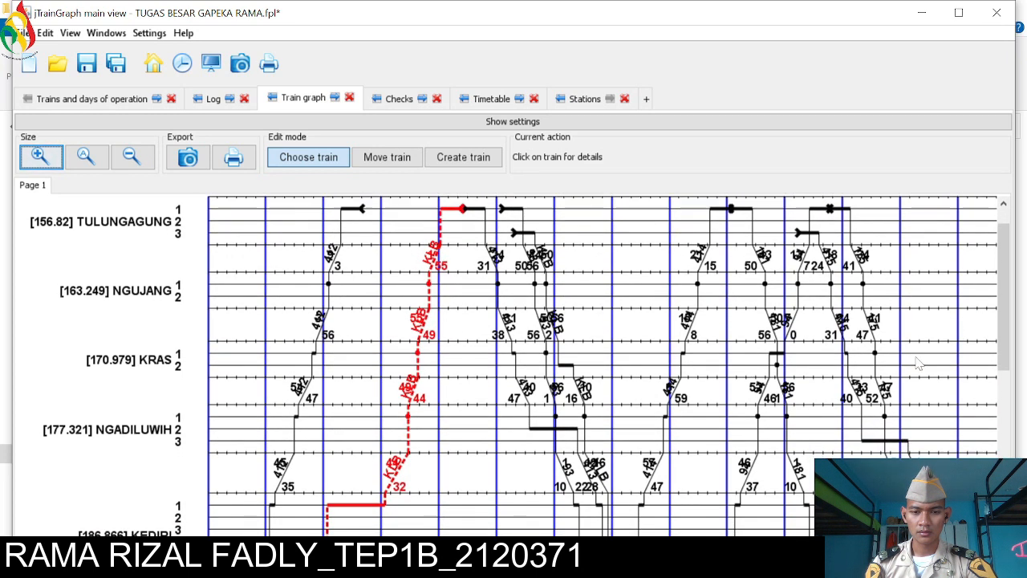
scroll(353, 480, "down", 1)
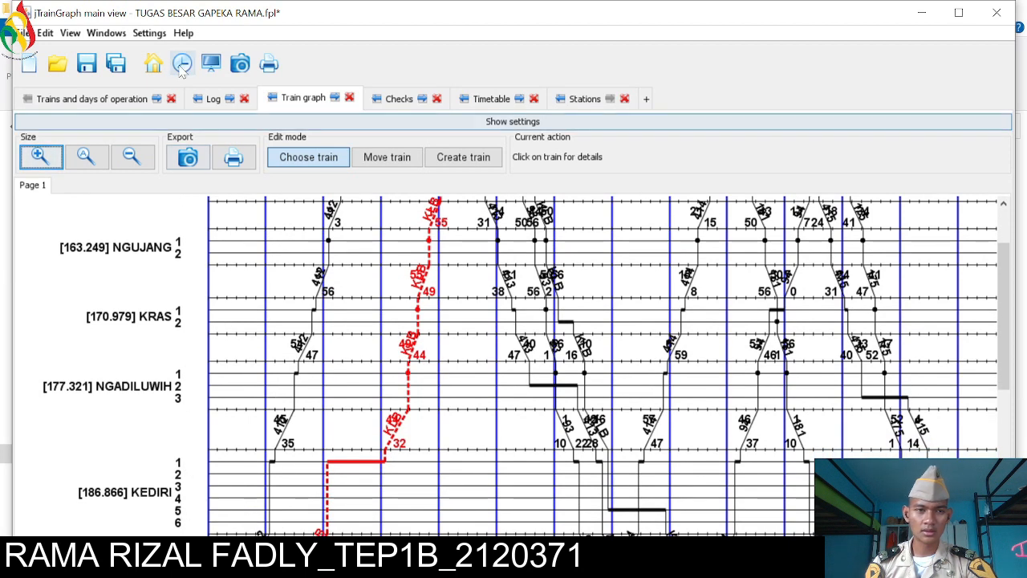
Turn off the display of station tracks in the train graph's general settings
left_click(253, 127)
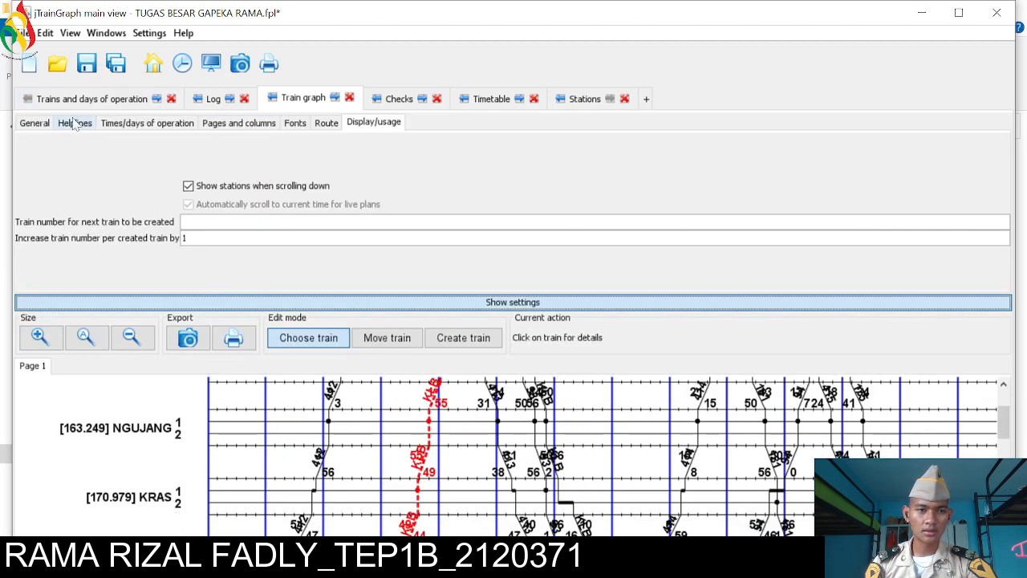
left_click(34, 124)
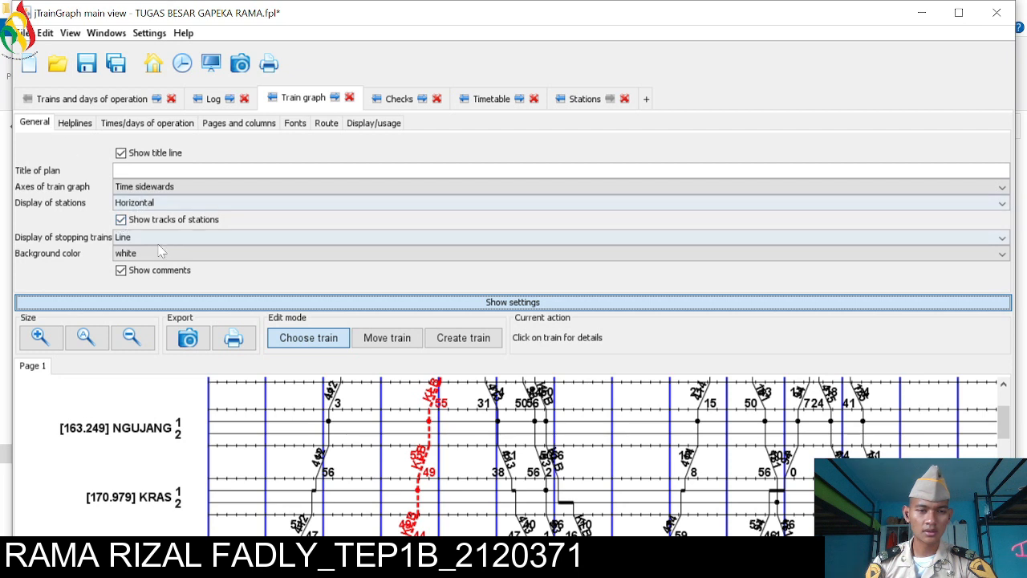
left_click(158, 221)
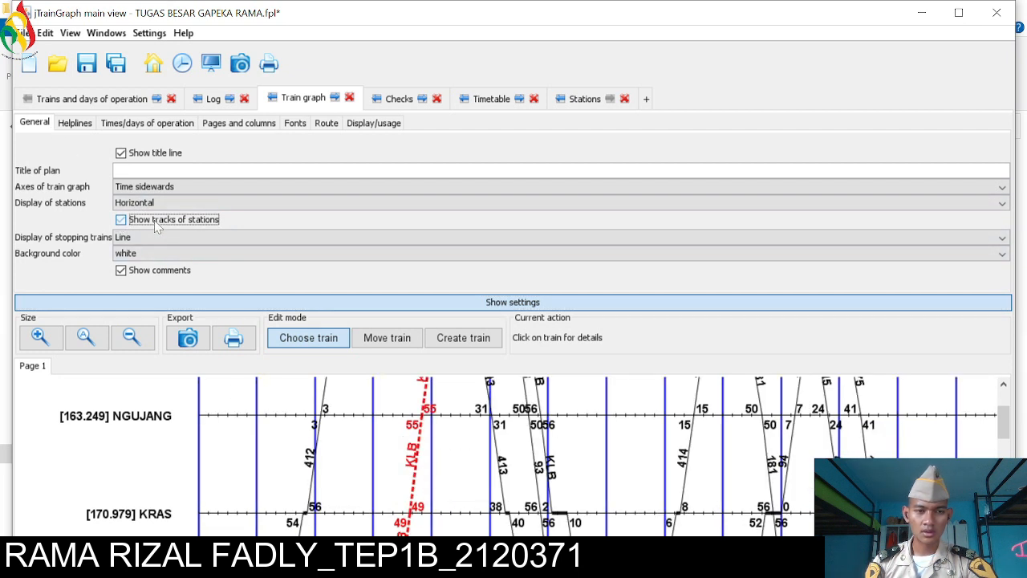
Hide the train graph's settings and examine the train lines without station tracks from KRAS to MINGGIRAN at a reduced size
scroll(390, 474, "down", 2)
scroll(390, 473, "down", 4)
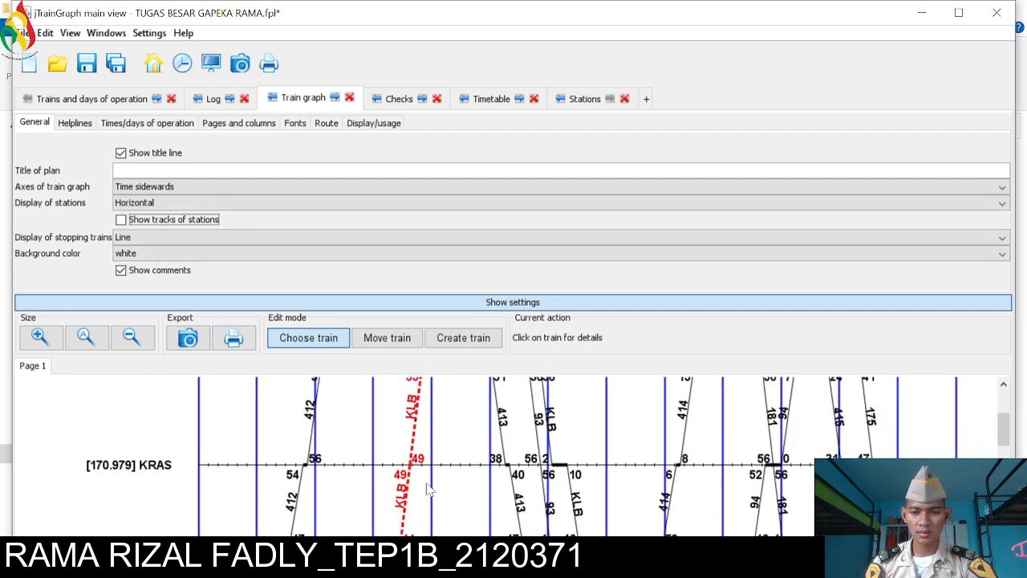
scroll(498, 507, "down", 2)
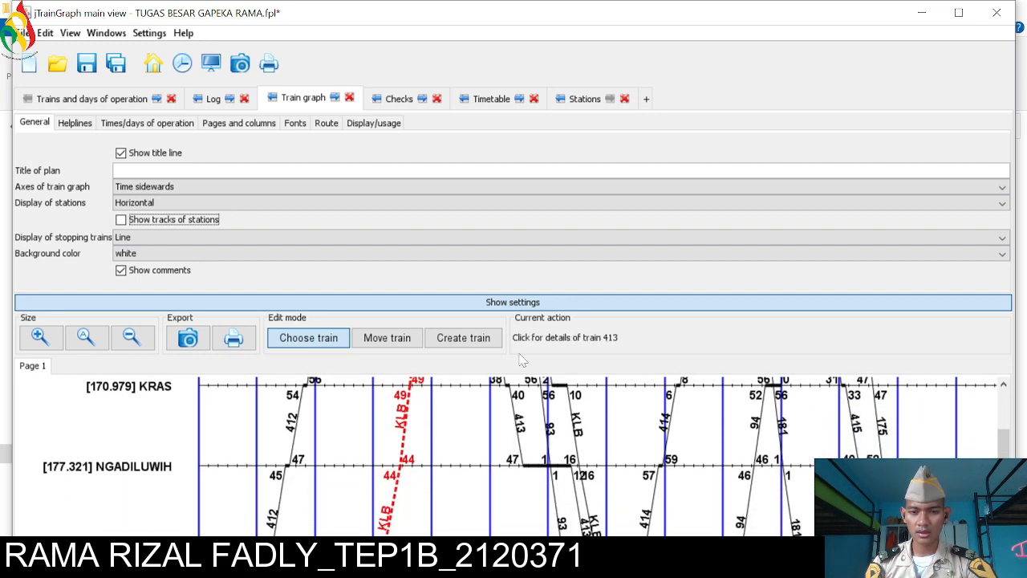
left_click(534, 301)
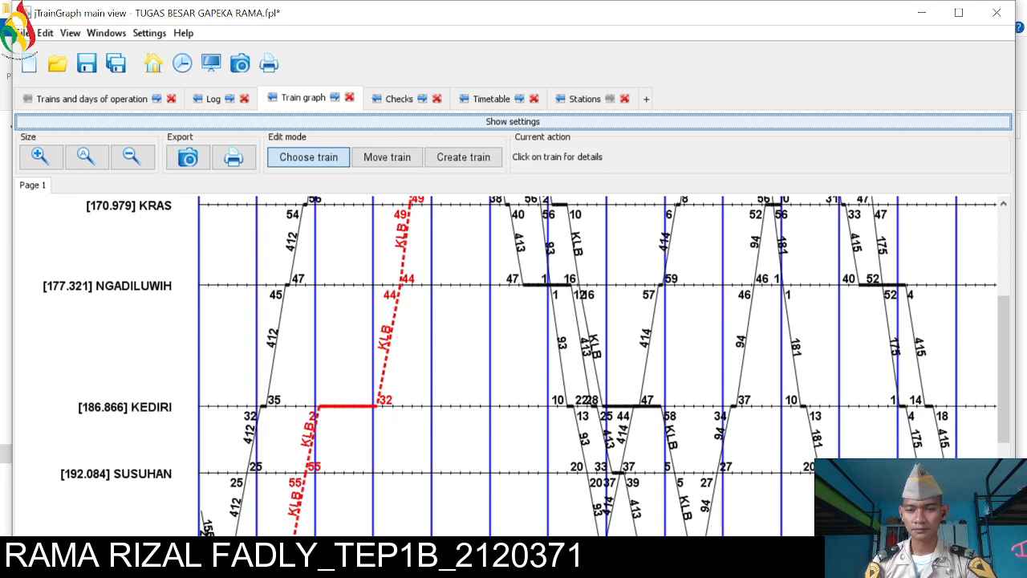
scroll(385, 321, "down", 1)
left_click(131, 156)
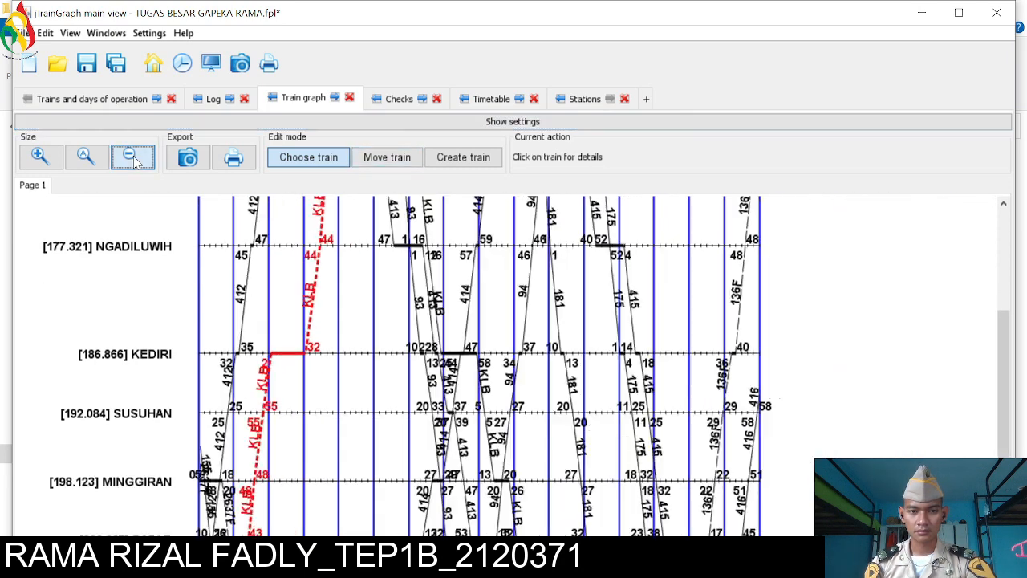
scroll(782, 475, "up", 1)
scroll(782, 475, "up", 3)
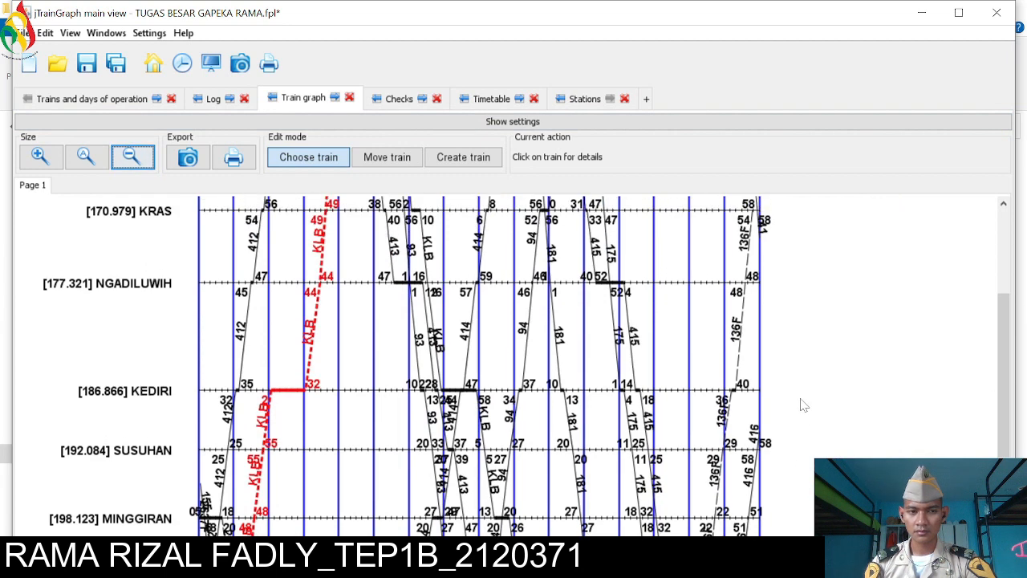
scroll(883, 371, "down", 10)
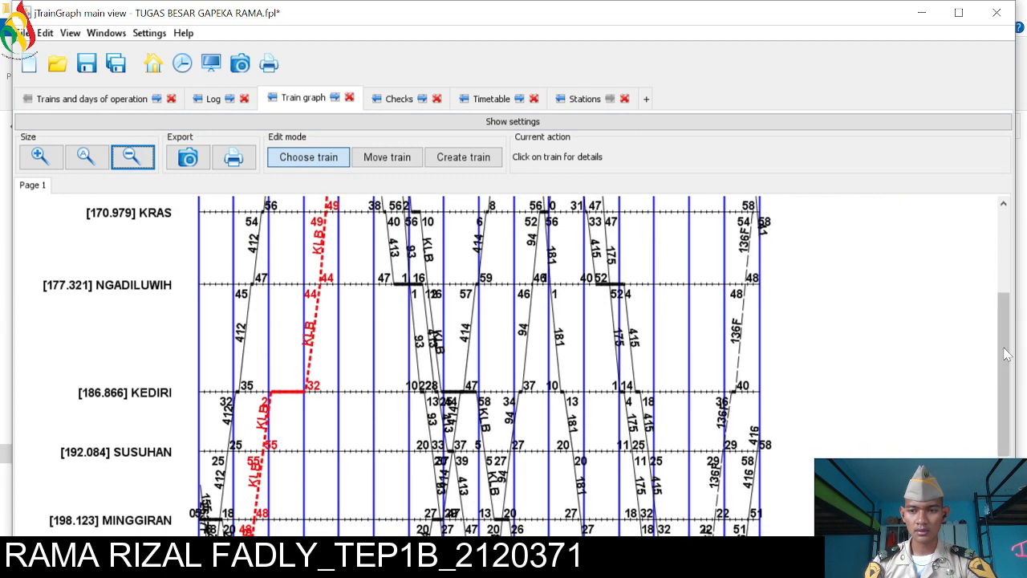